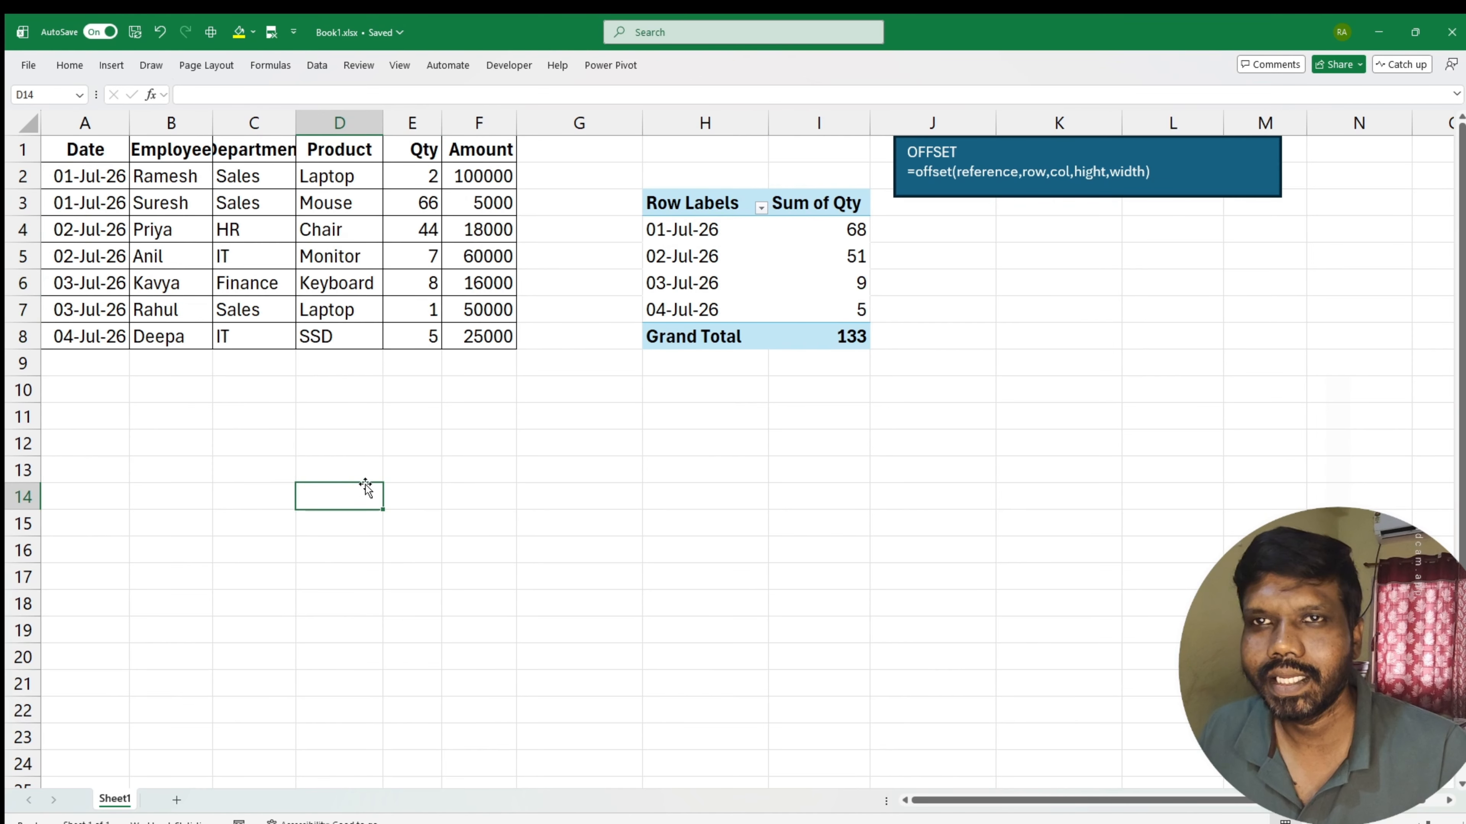
# Step: Set the Qty in cell E5 to 66 and refresh the pivot table
pyautogui.moveTo(75, 154); pyautogui.dragTo(482, 339)
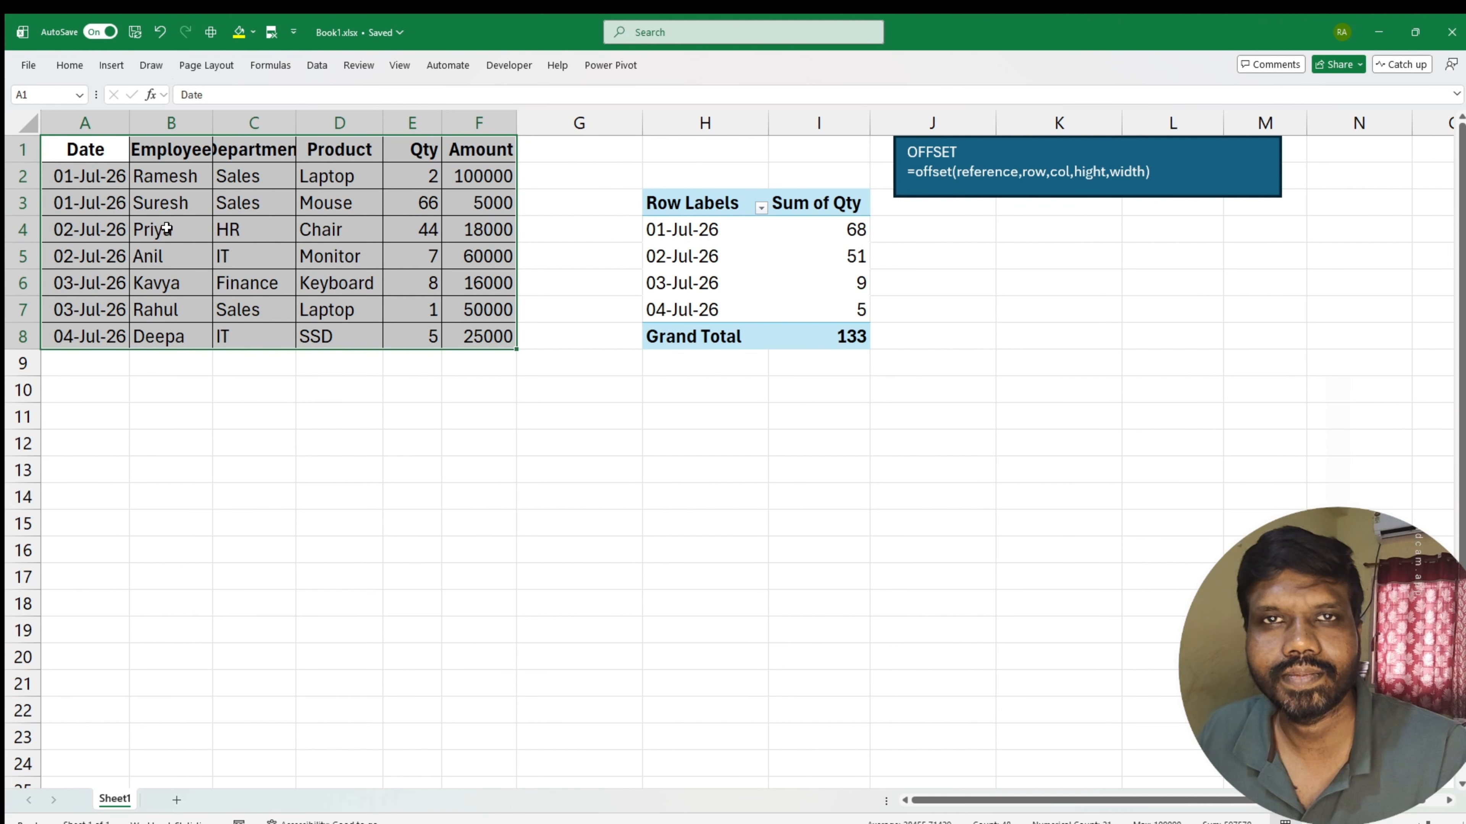
pyautogui.click(780, 272)
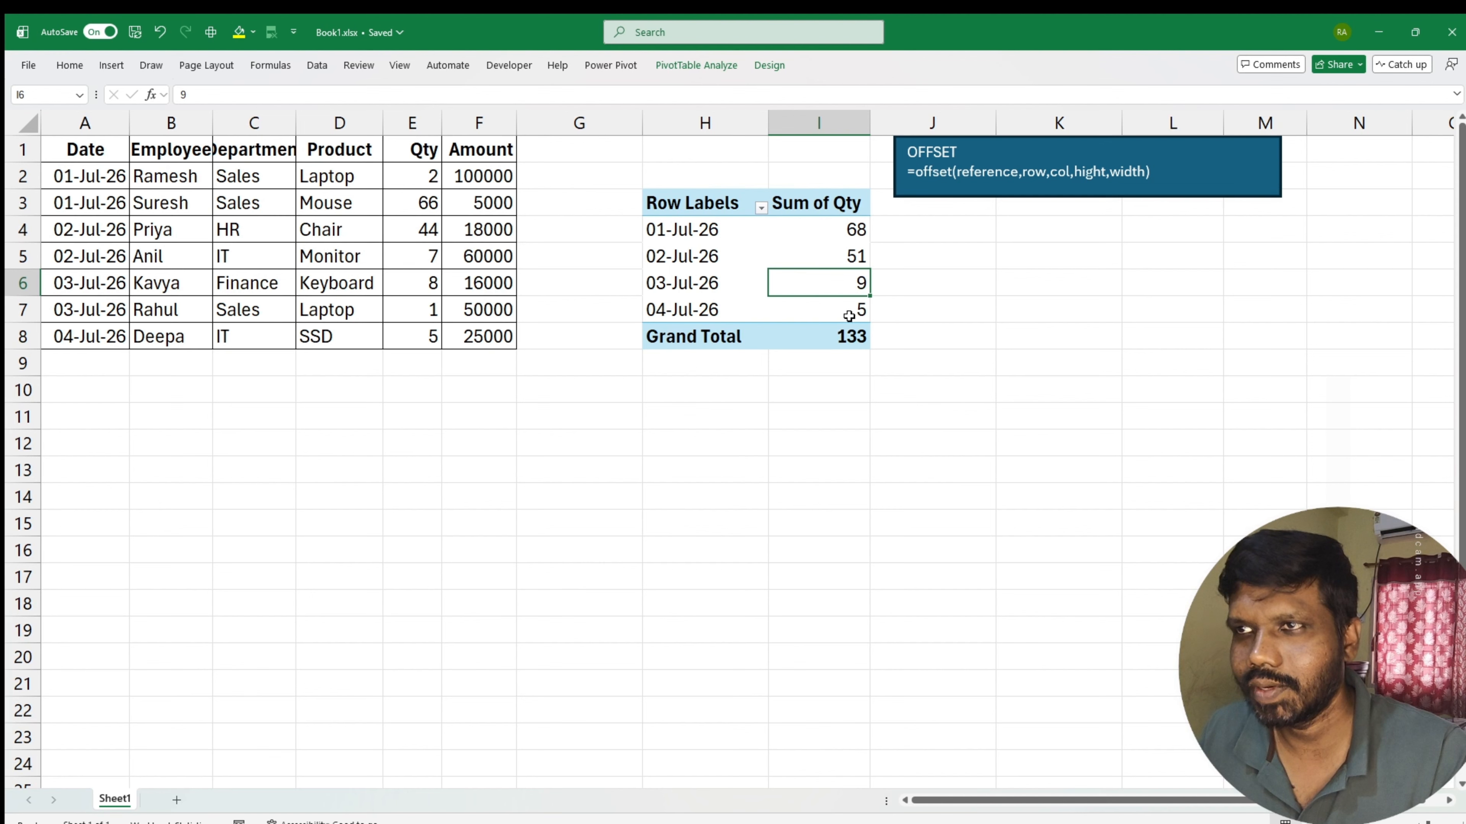
pyautogui.click(421, 259)
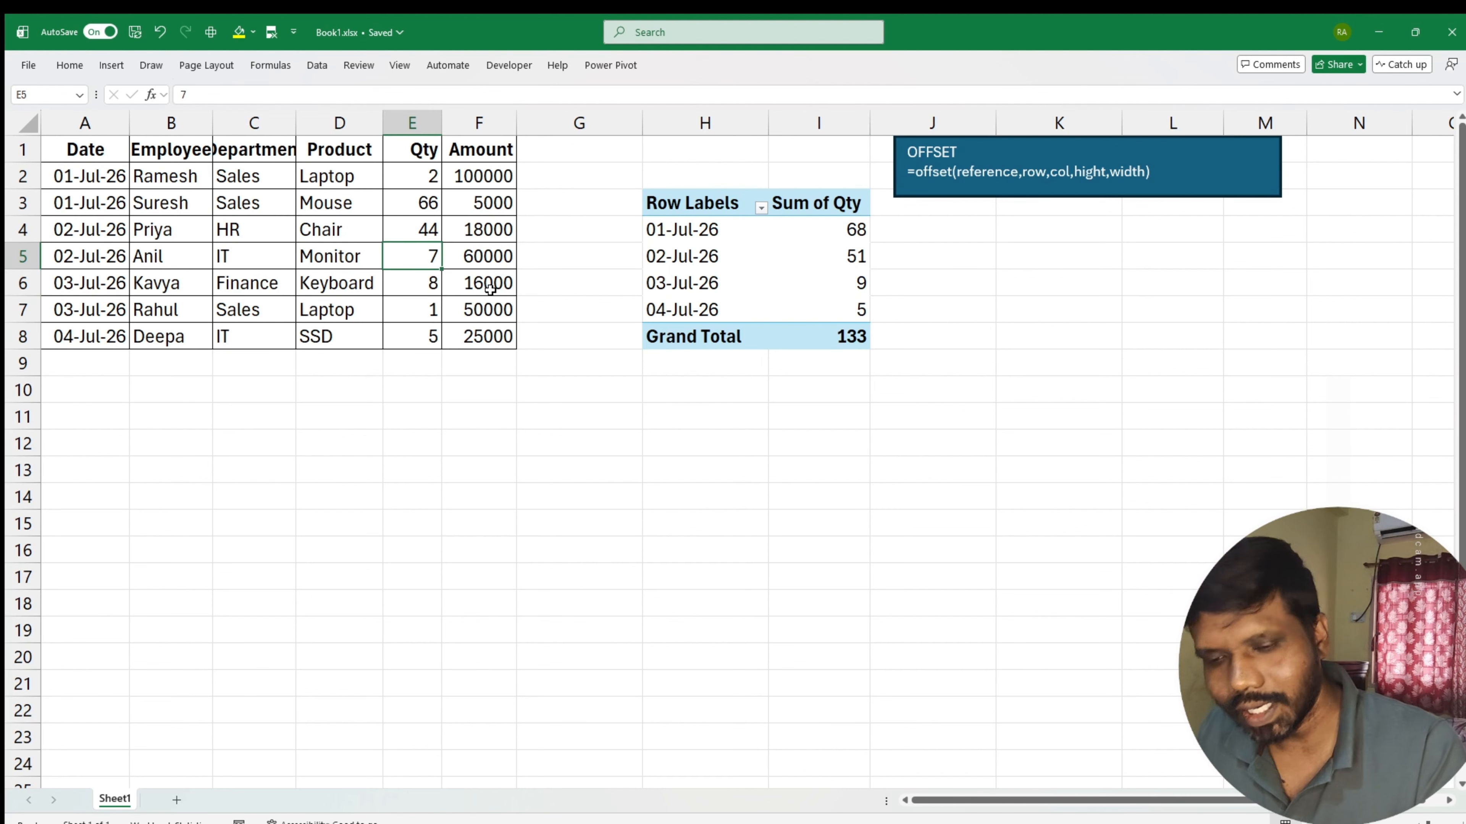
pyautogui.write('66')
pyautogui.press('Return')
pyautogui.click(713, 389)
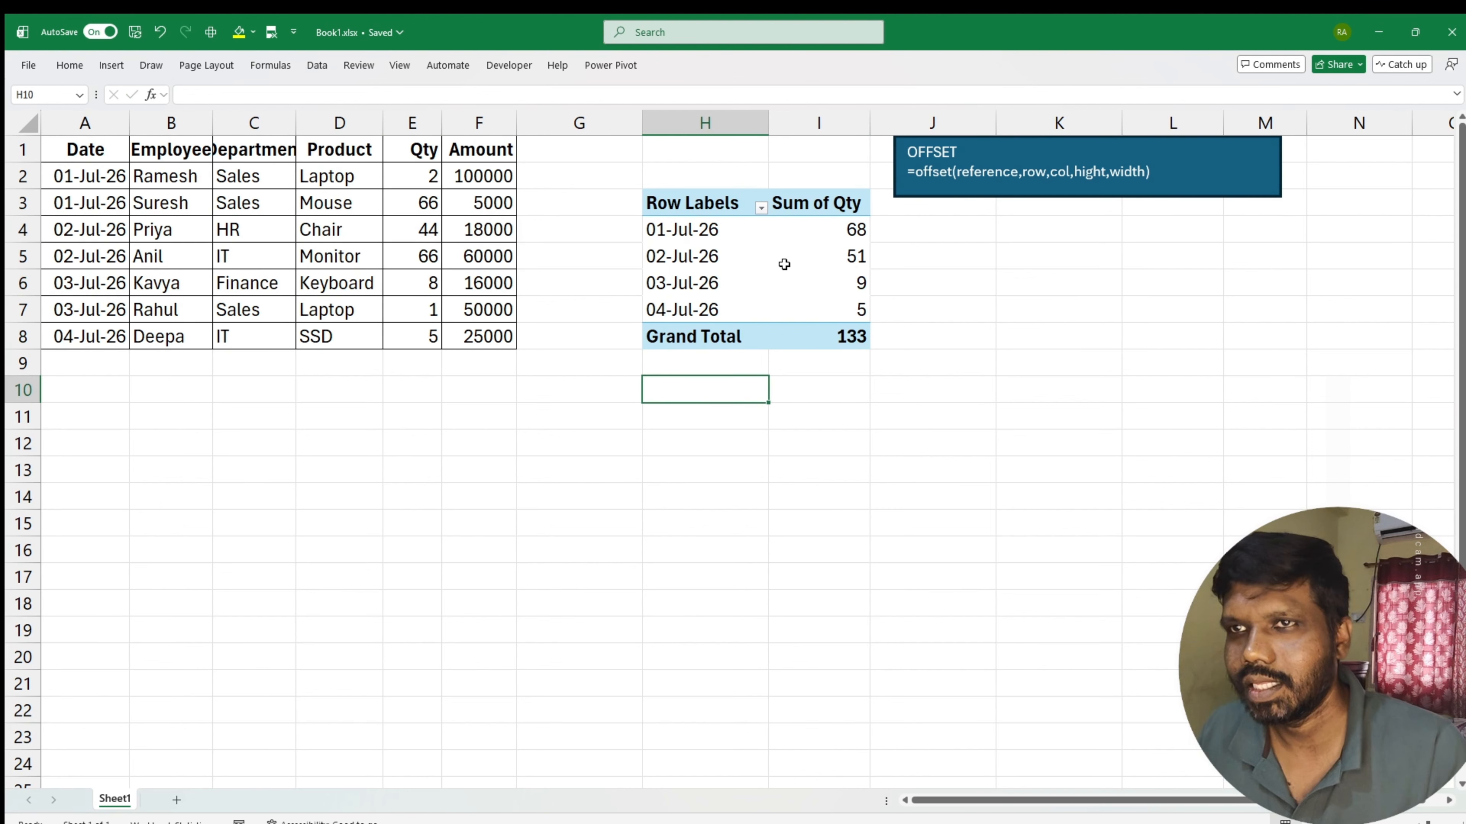
pyautogui.rightClick(784, 263)
pyautogui.click(882, 354)
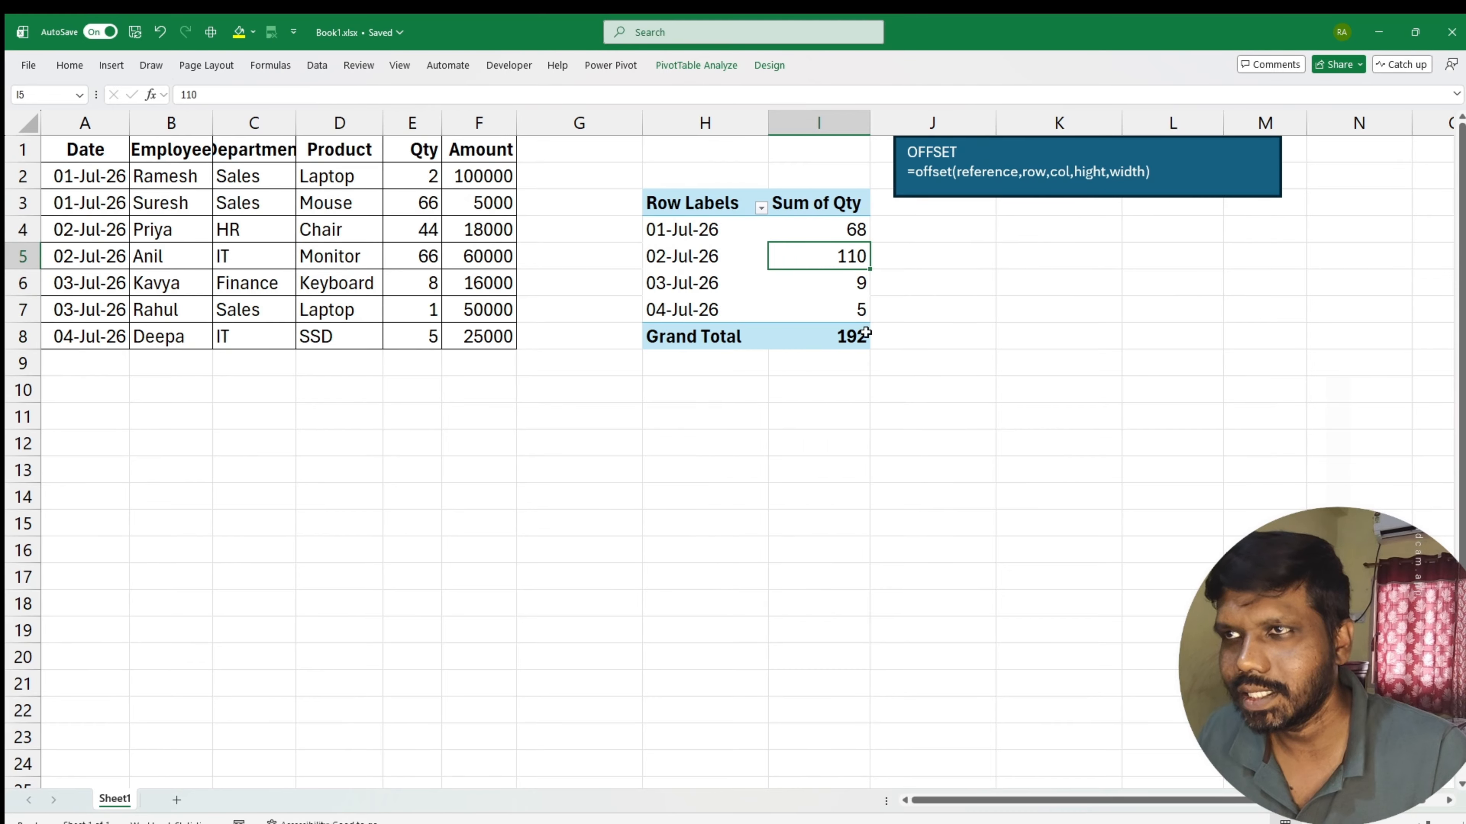
# Step: Add a 05-Jul-26 record in row 9 with the other values filled down from row 8, and refresh the pivot table
pyautogui.click(94, 345)
pyautogui.moveTo(127, 349); pyautogui.dragTo(489, 363)
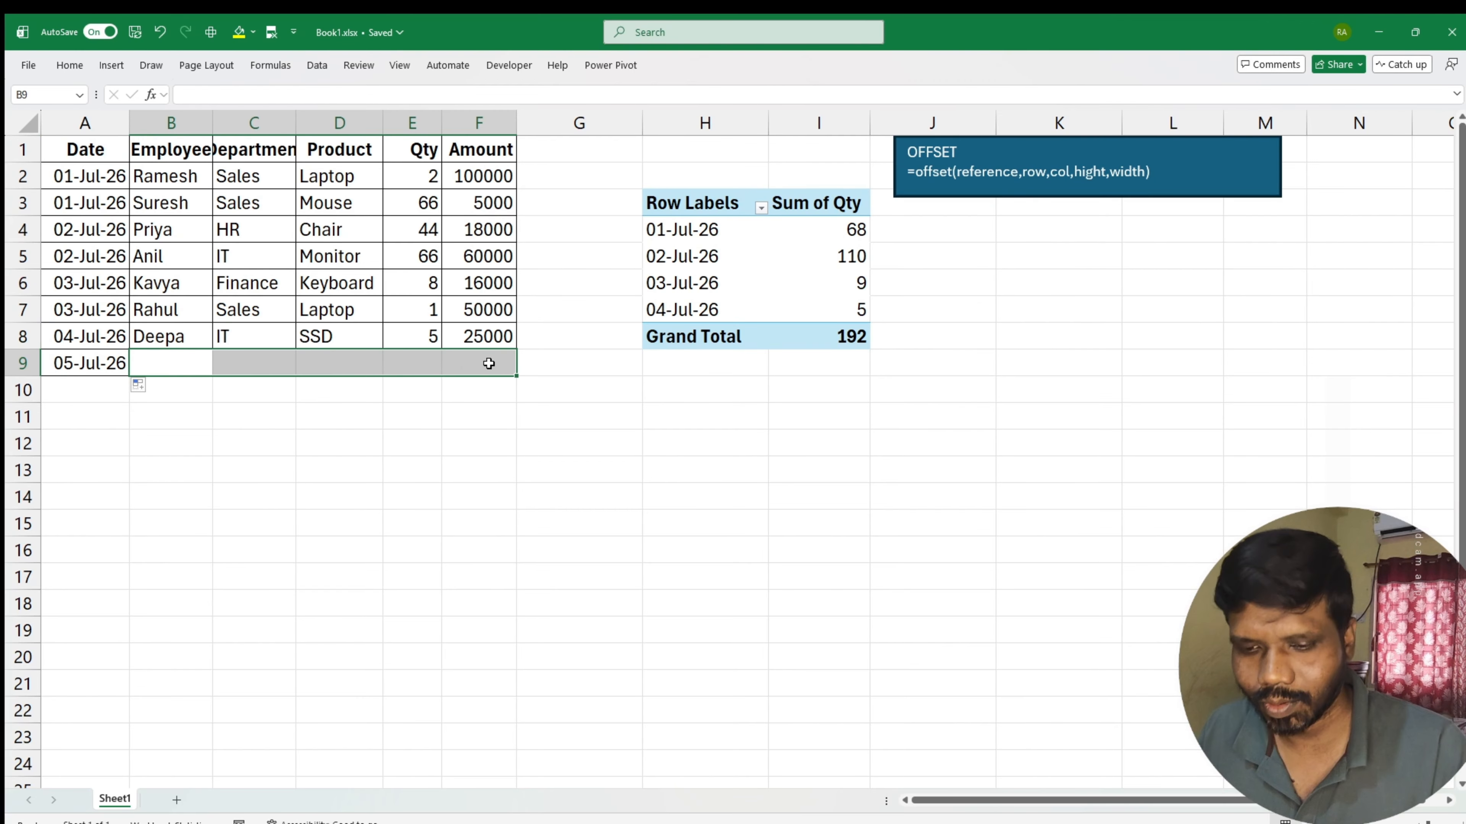
pyautogui.hotkey('ctrl', 'd')
pyautogui.click(306, 439)
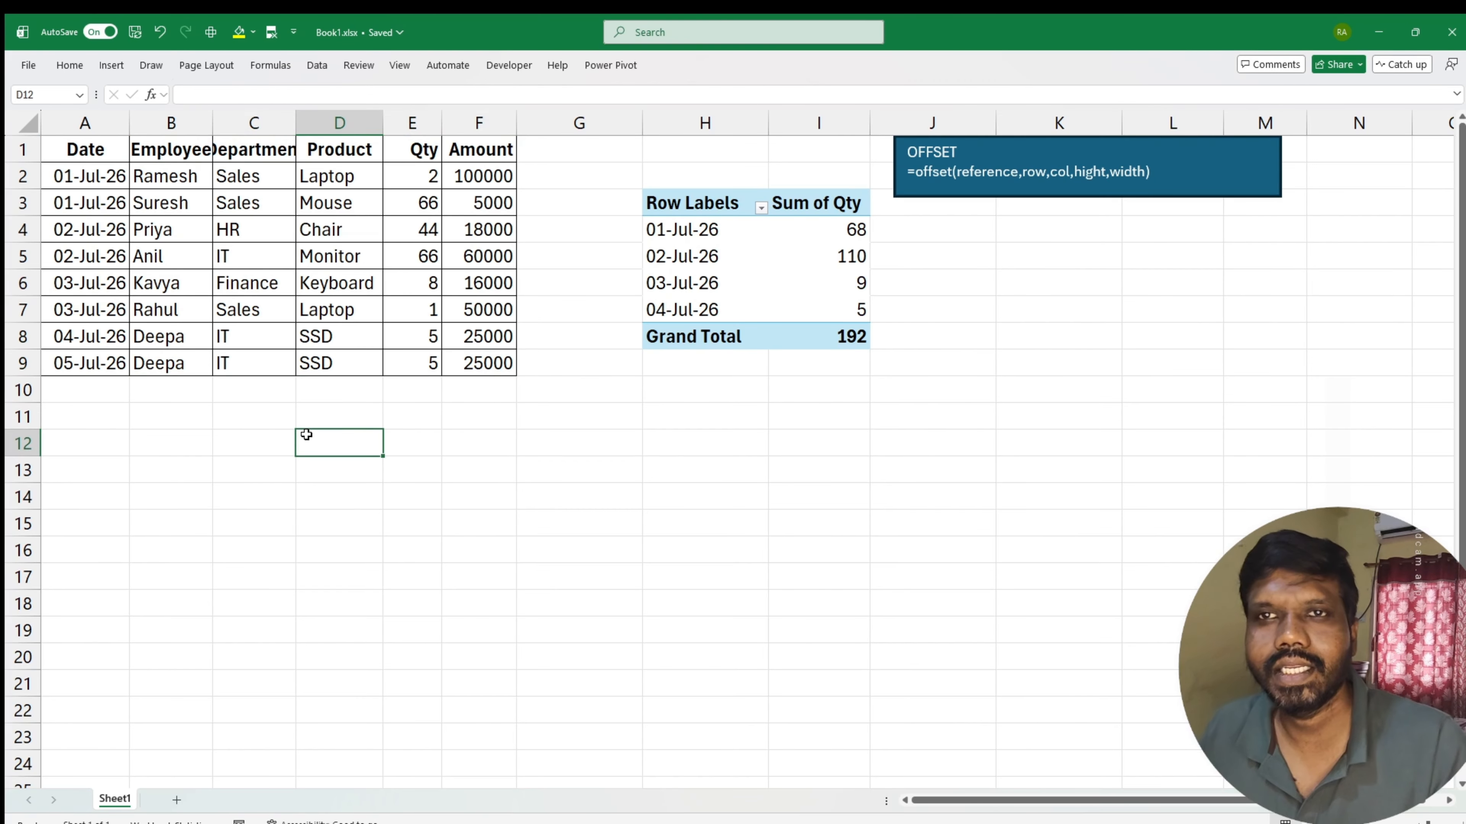
pyautogui.rightClick(750, 228)
pyautogui.click(712, 353)
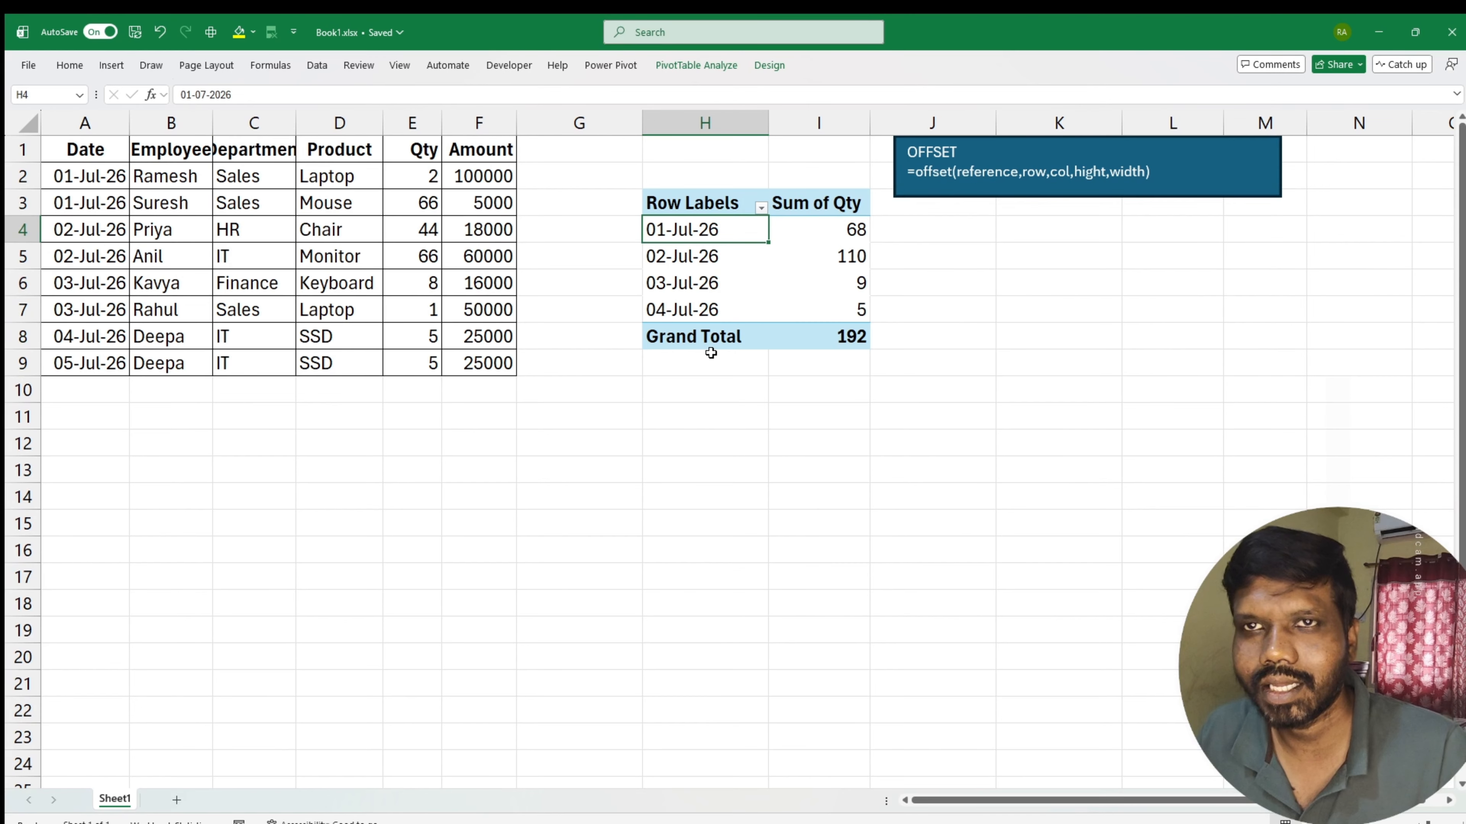
# Step: Change the pivot table's data source to the range Sheet1!$A$1:$F$9
pyautogui.click(707, 65)
pyautogui.click(624, 107)
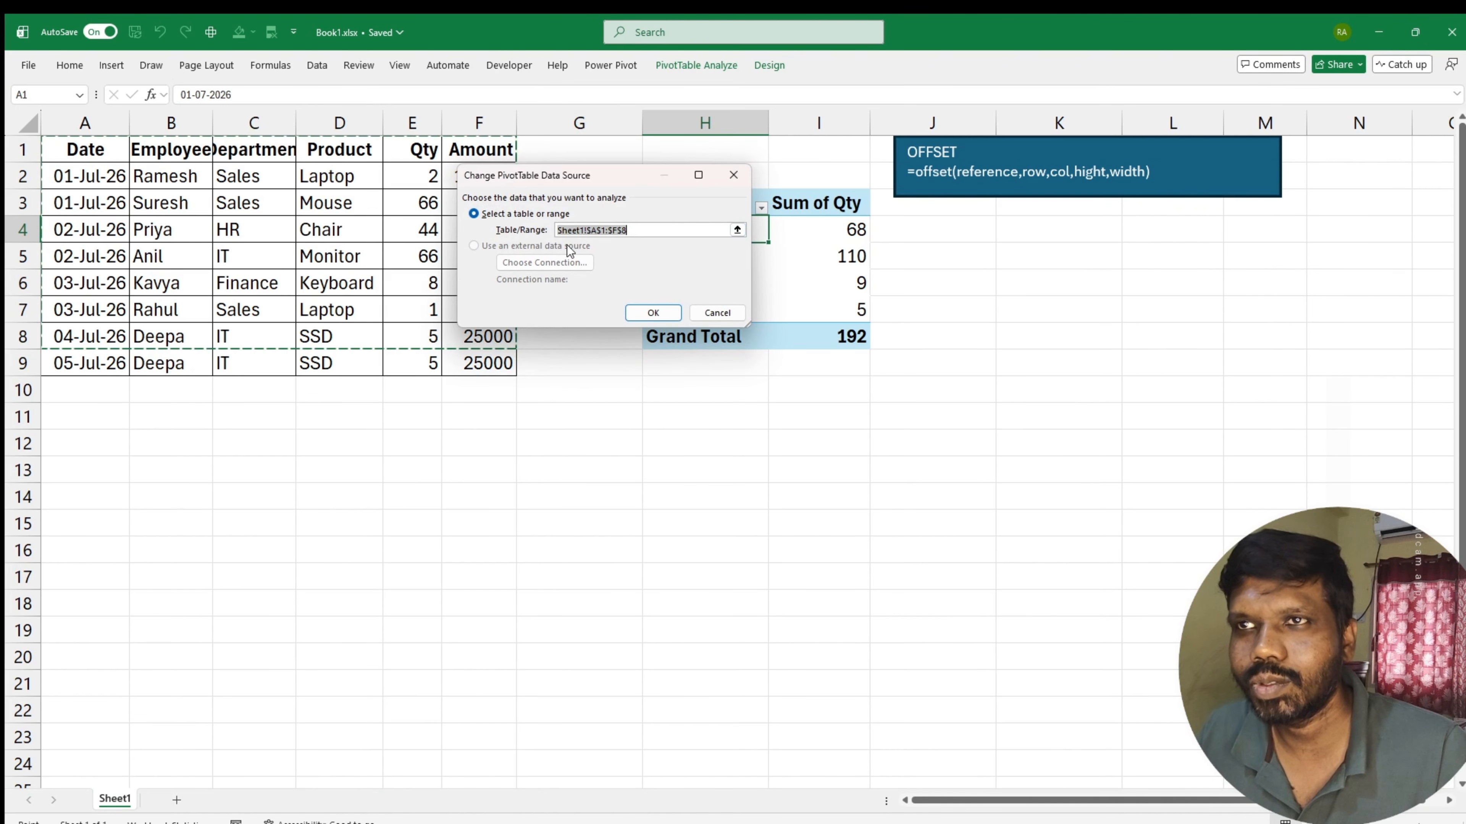
pyautogui.moveTo(87, 163); pyautogui.dragTo(485, 353)
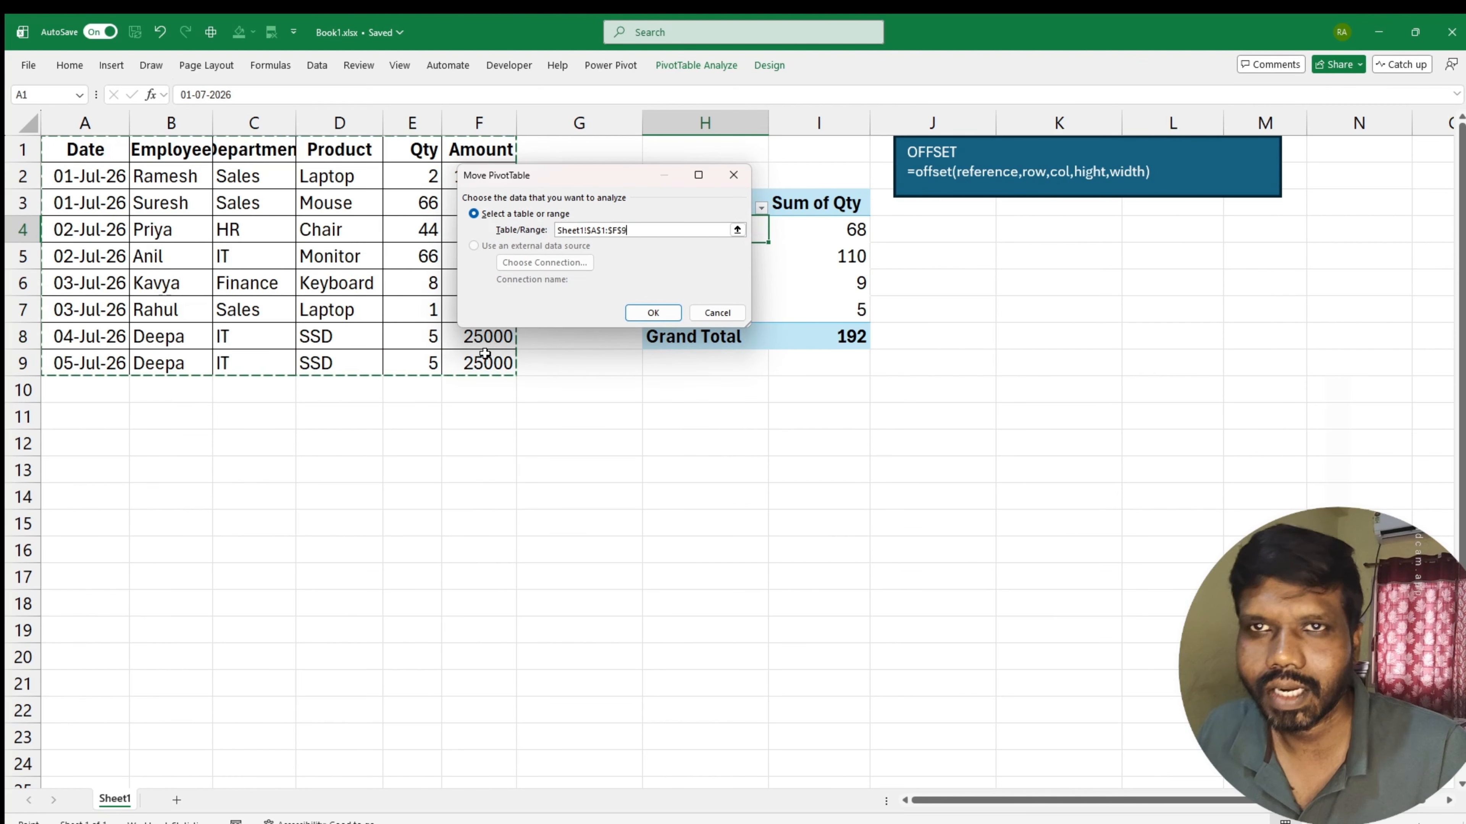
pyautogui.click(658, 314)
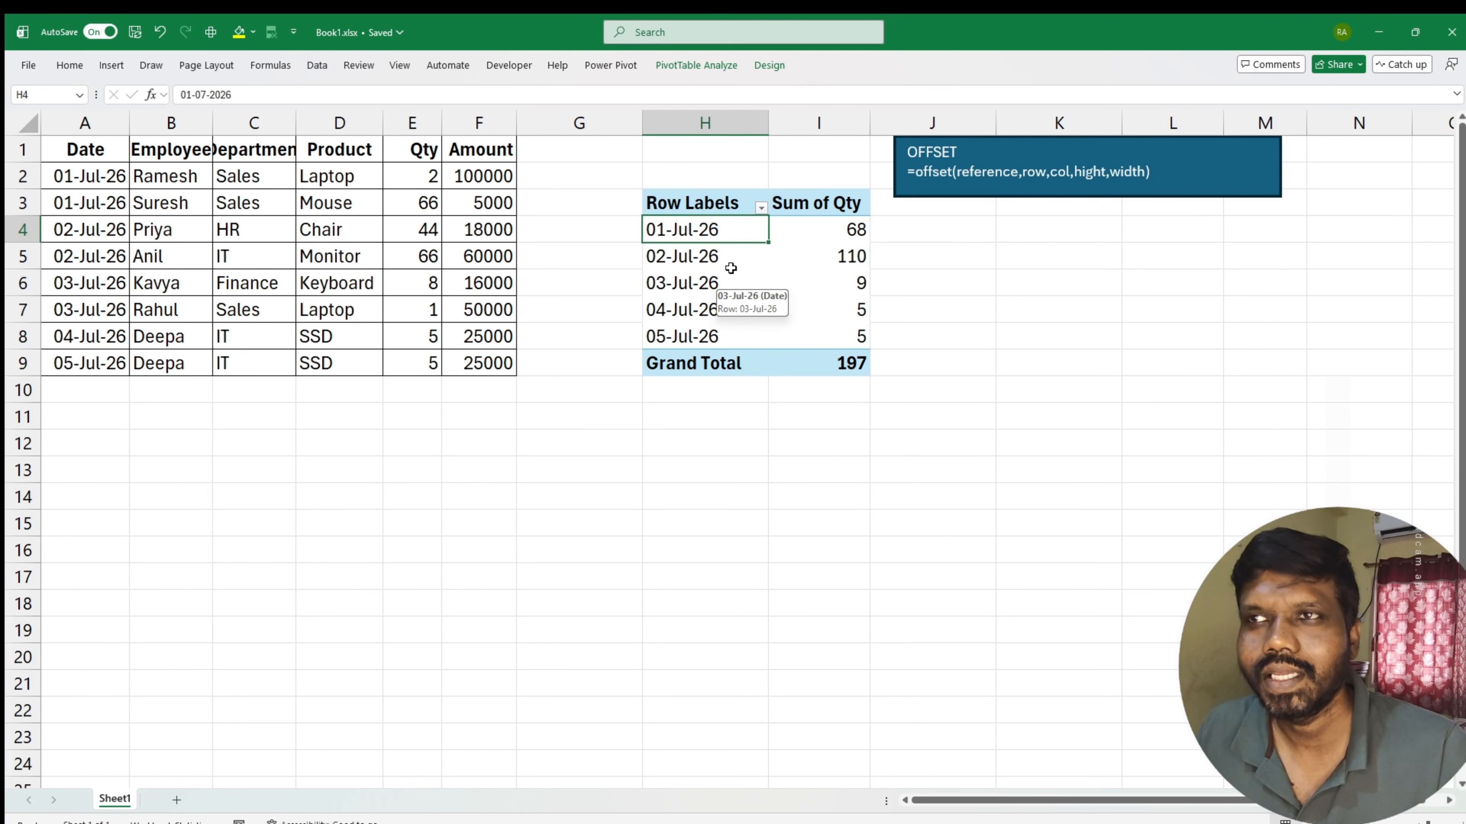
# Step: Copy the whole pivot table and paste the duplicate at cell K6
pyautogui.moveTo(689, 209); pyautogui.dragTo(867, 376)
pyautogui.hotkey('ctrl', 'c')
pyautogui.click(1024, 281)
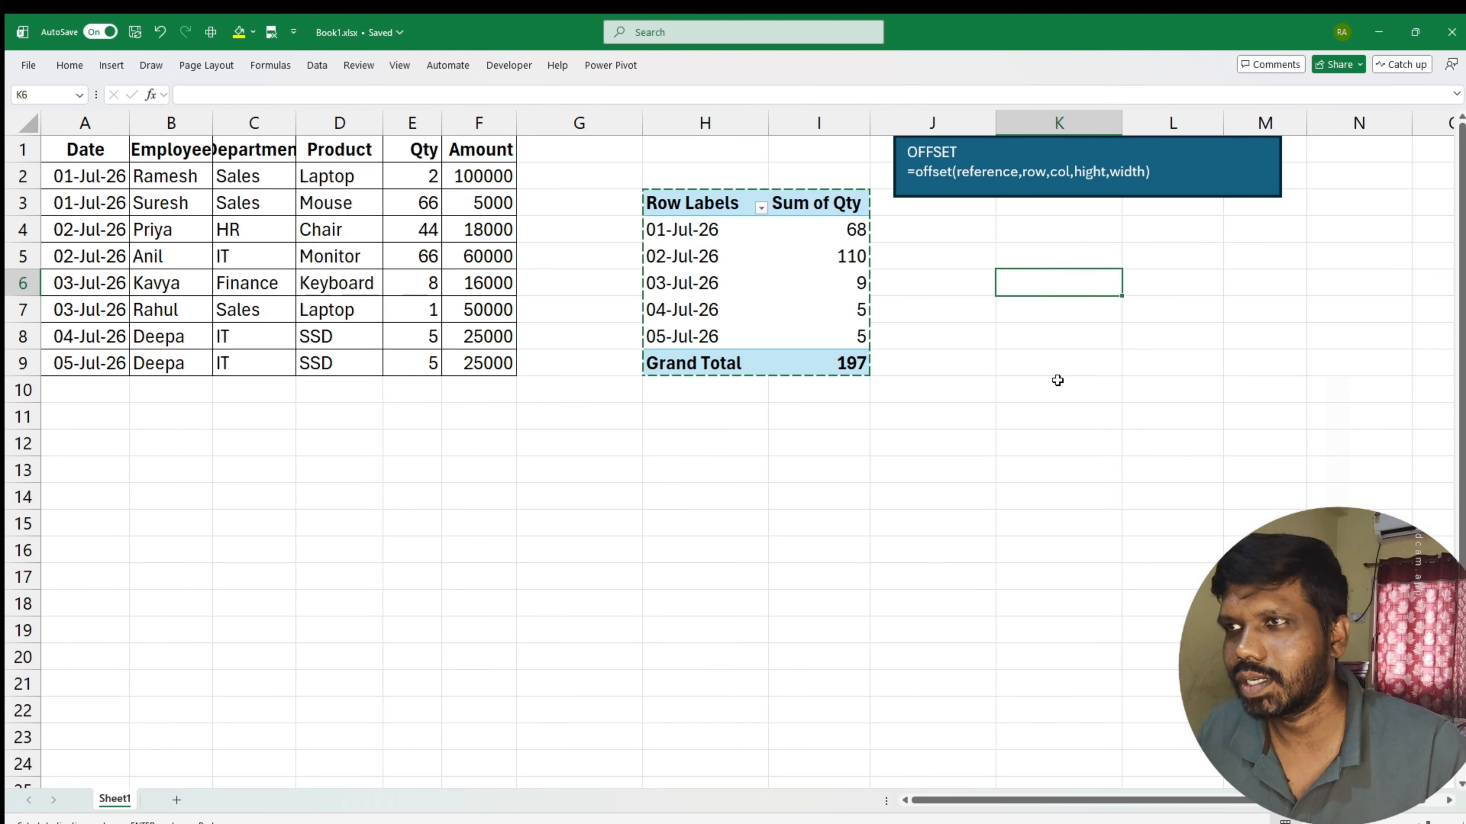
pyautogui.hotkey('ctrl', 'v')
pyautogui.click(919, 450)
pyautogui.click(1071, 350)
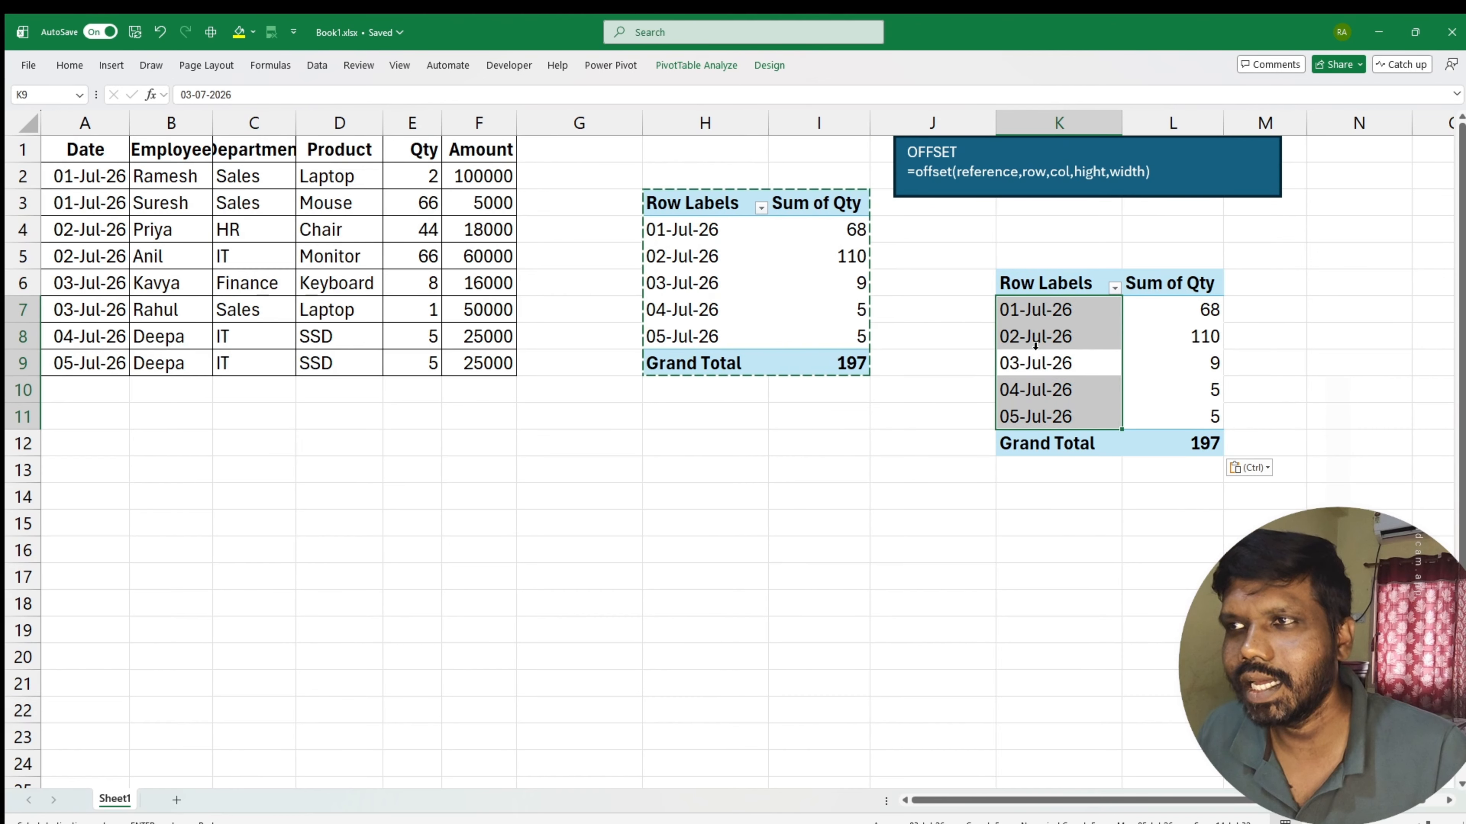
pyautogui.click(1082, 349)
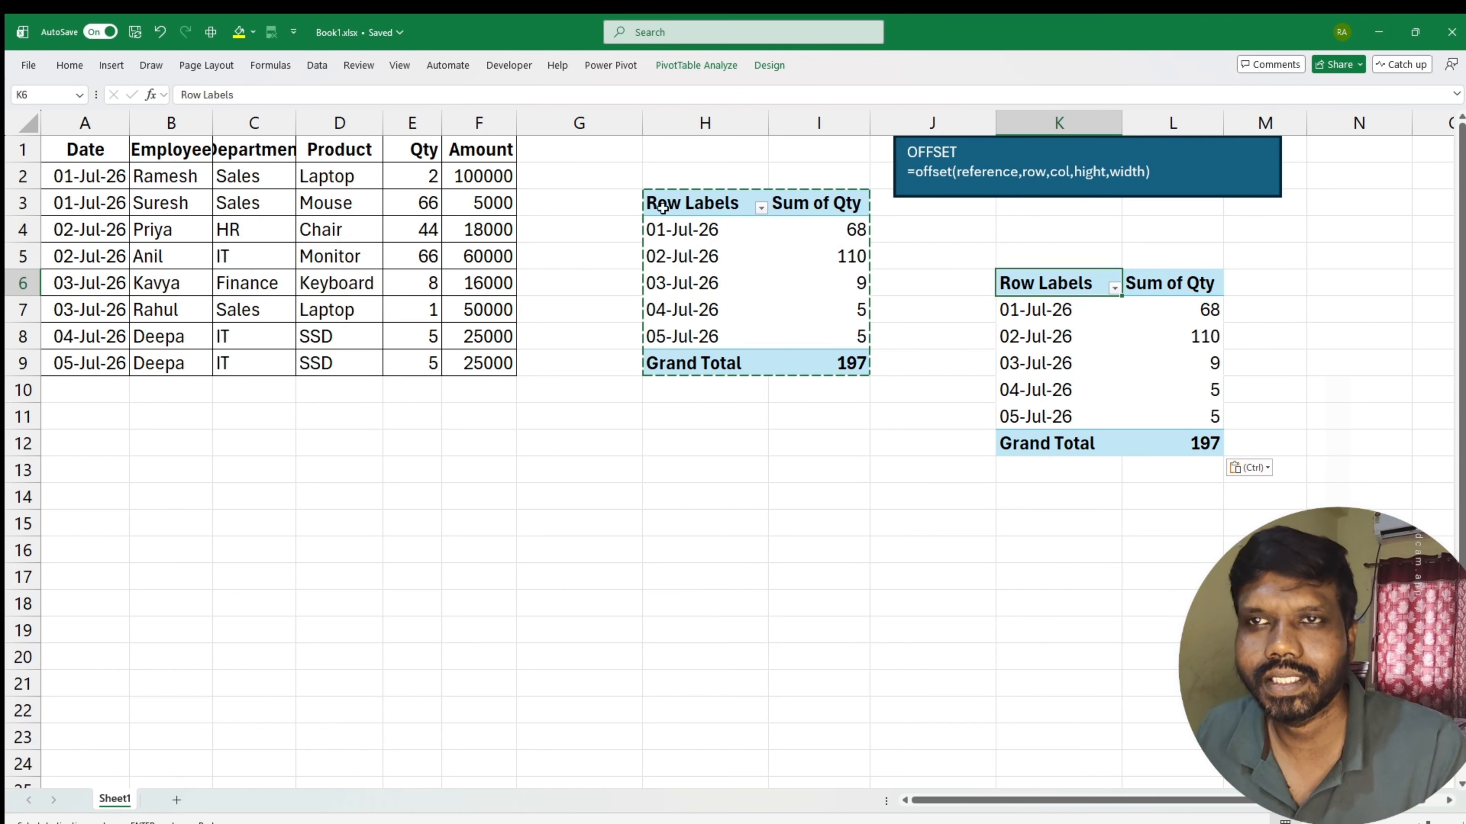
pyautogui.click(1101, 334)
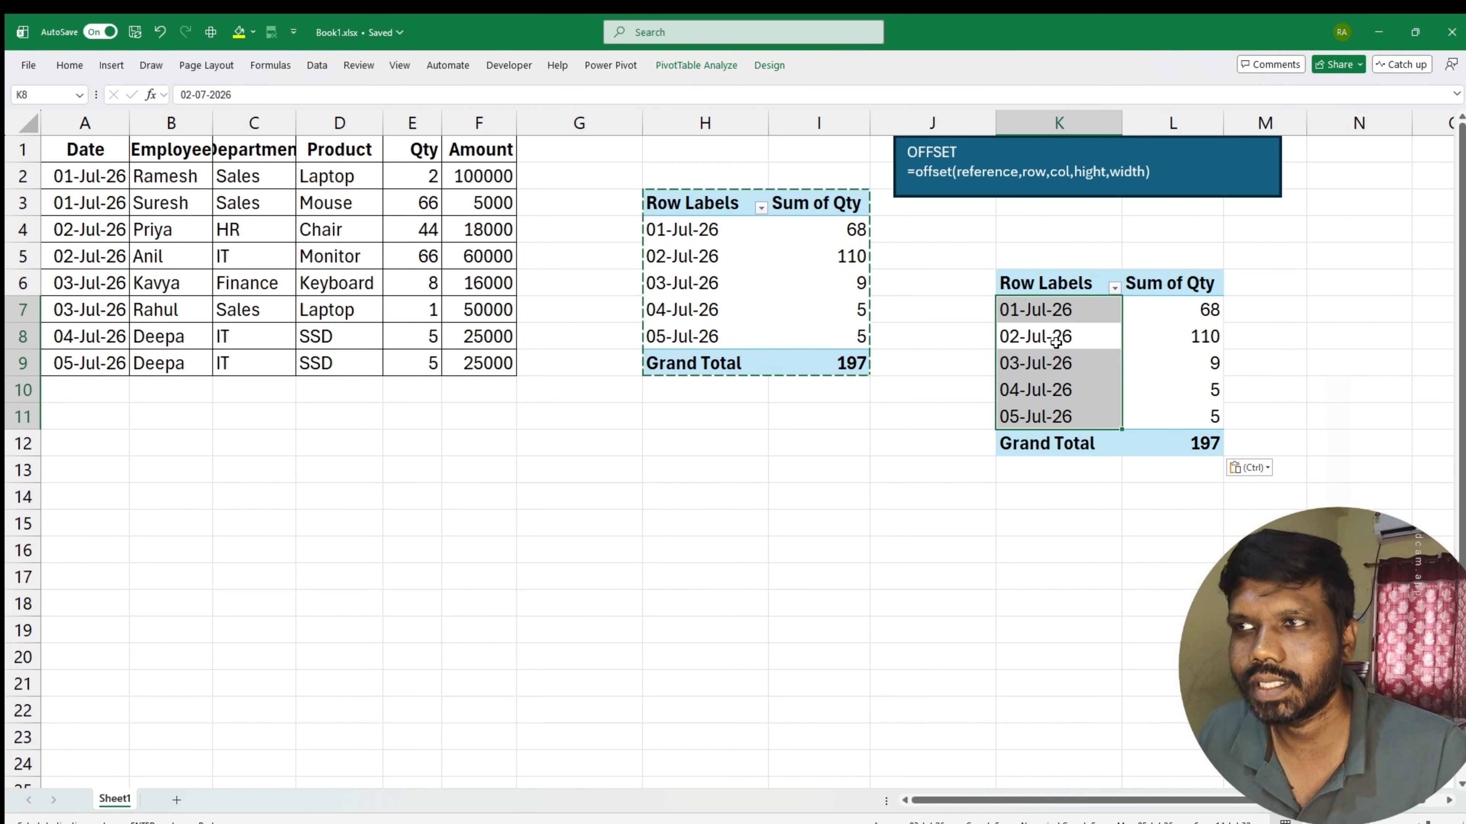
# Step: Change the duplicate pivot table's data source to the defined name offset
pyautogui.click(1062, 283)
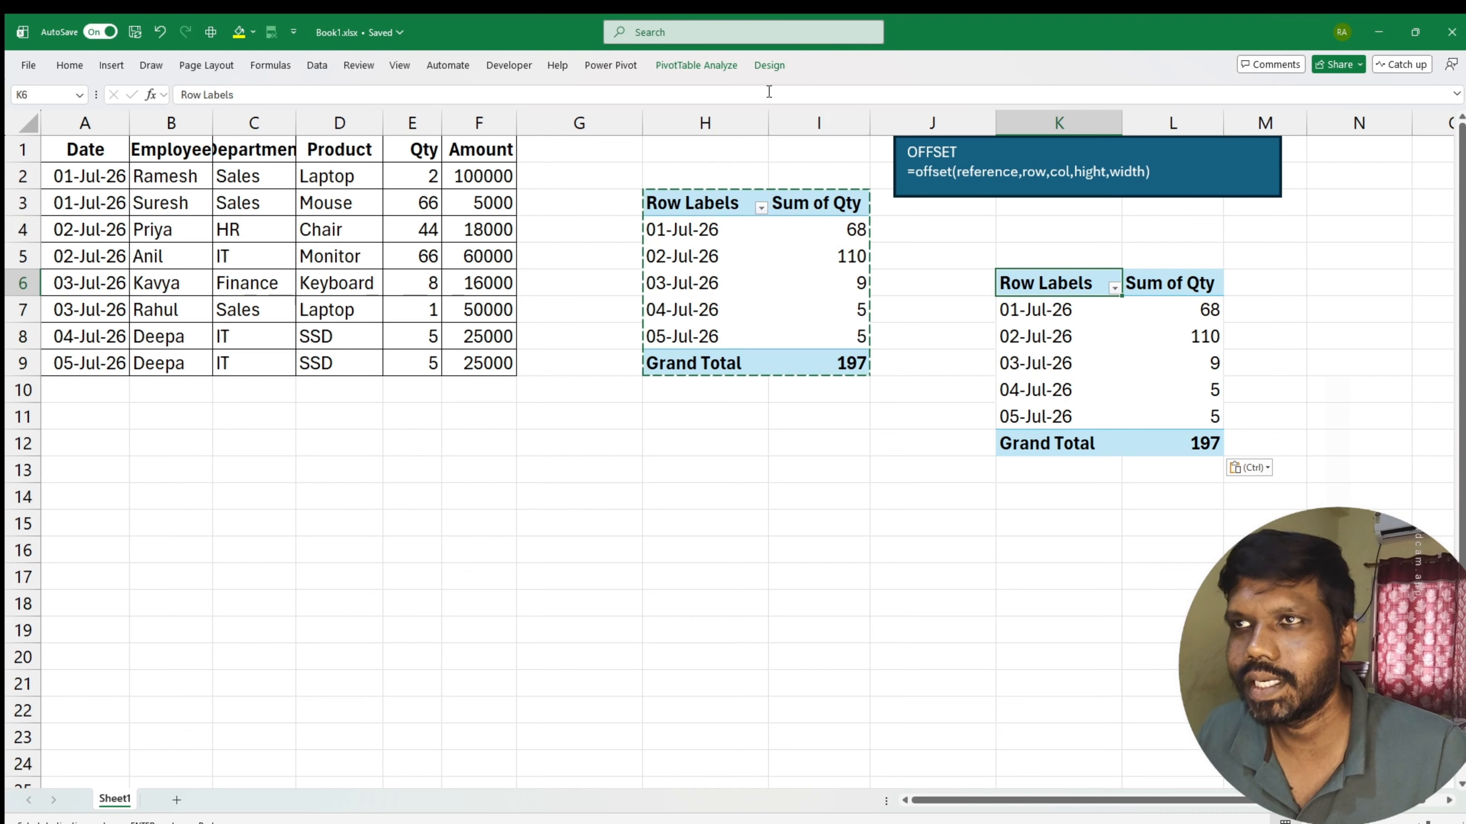
pyautogui.click(688, 64)
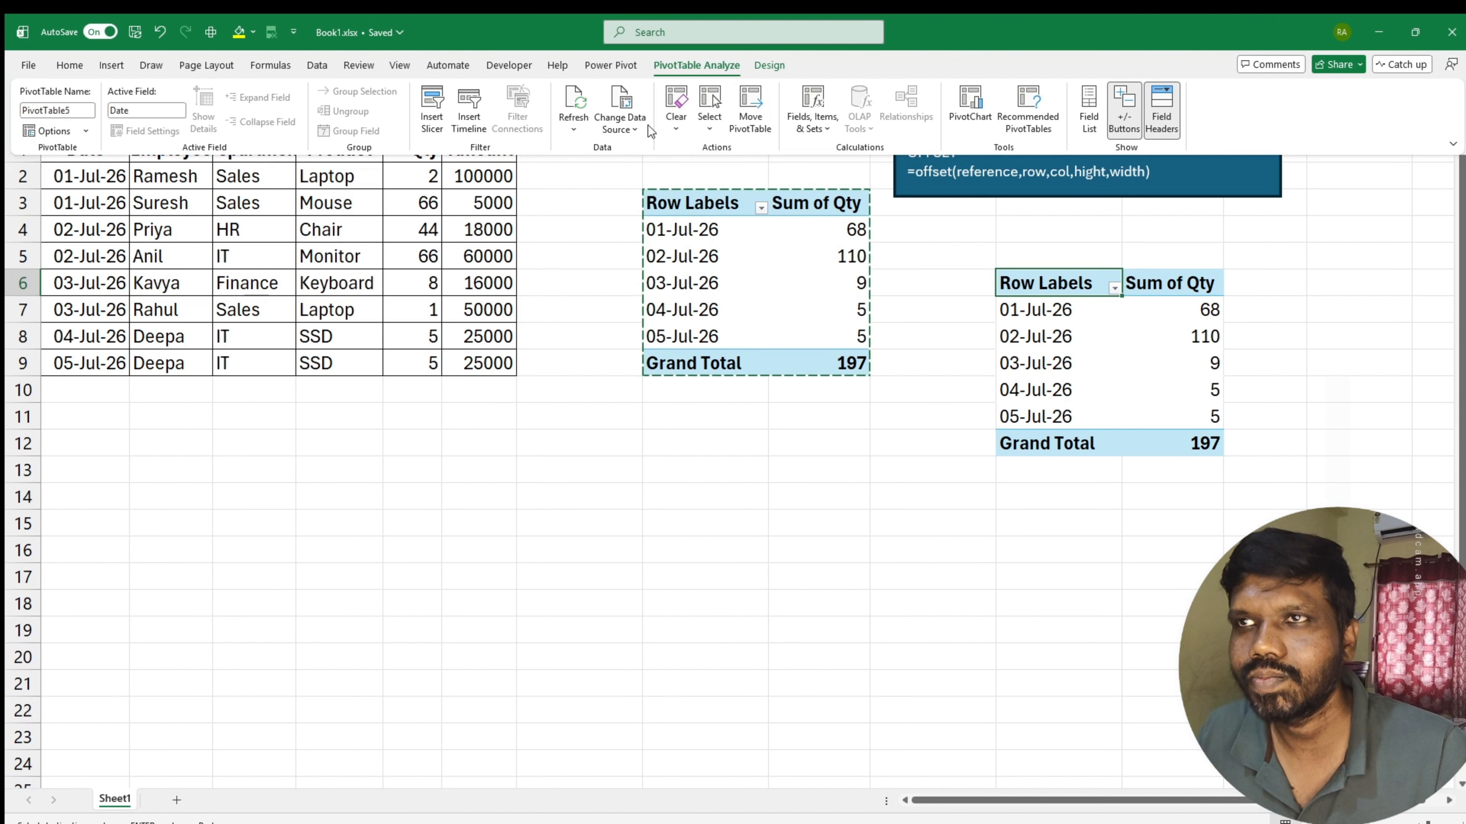
pyautogui.click(621, 105)
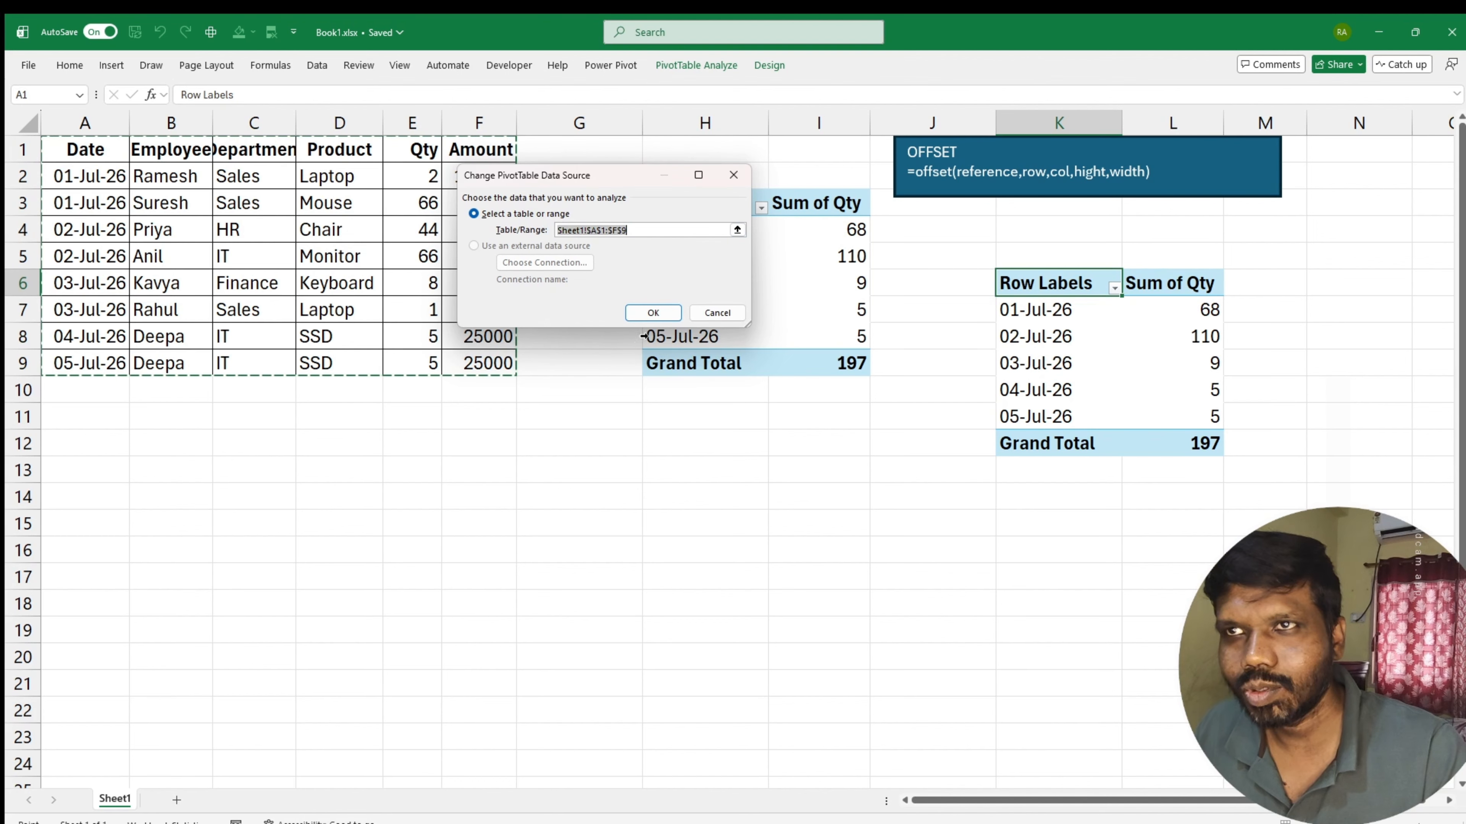
pyautogui.press('F3')
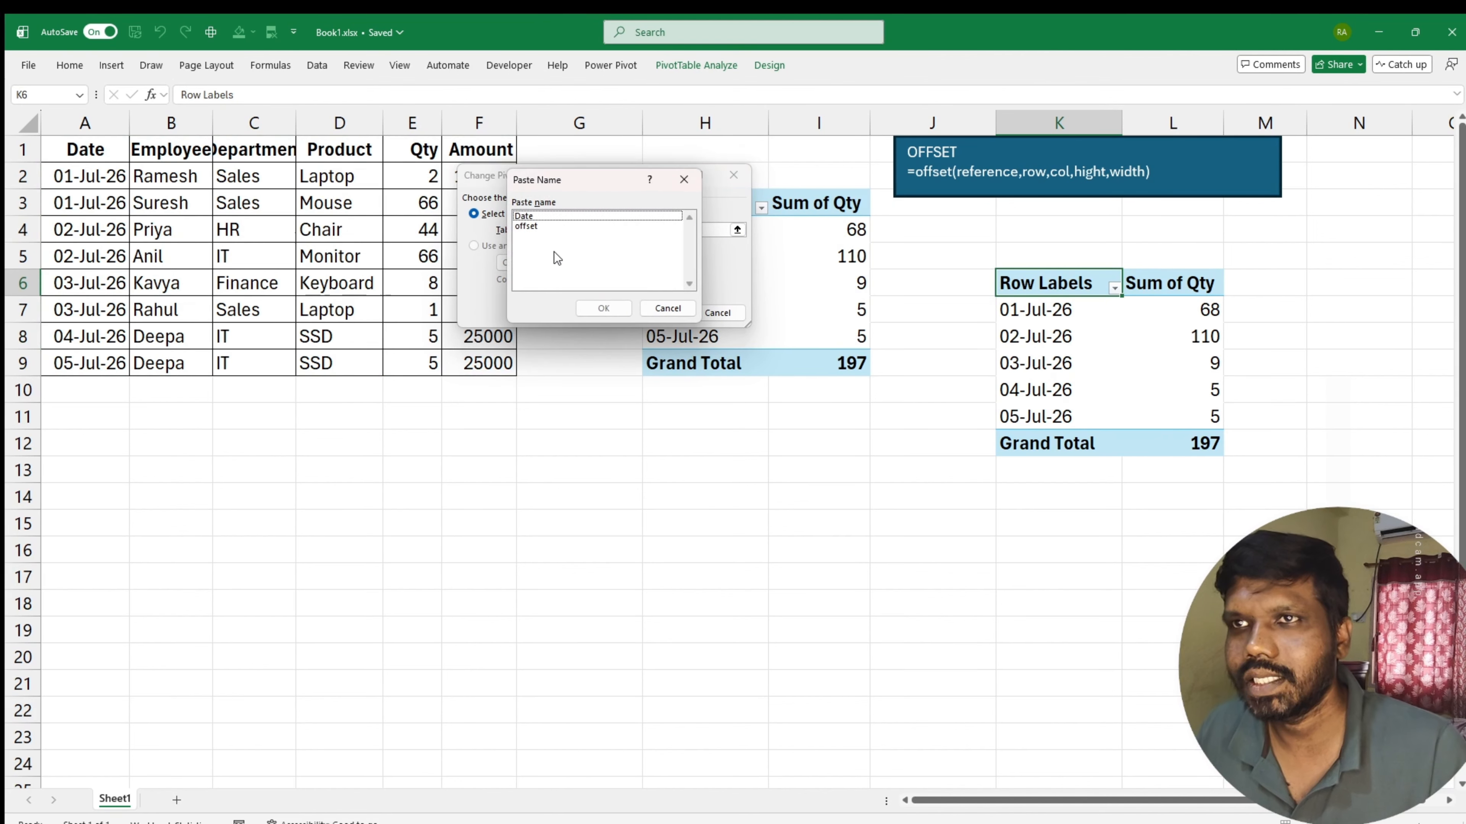
pyautogui.click(530, 227)
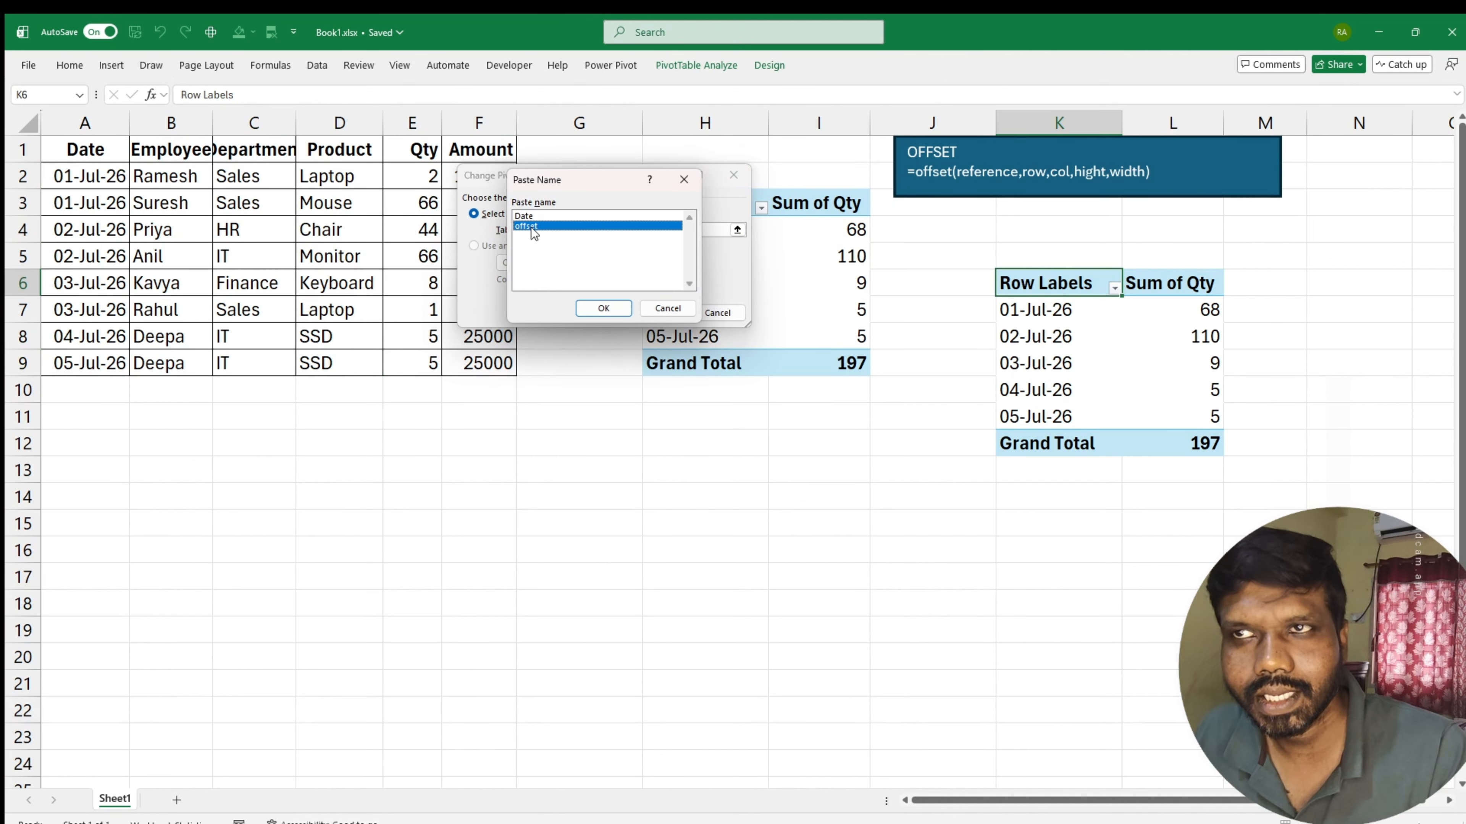
pyautogui.click(601, 310)
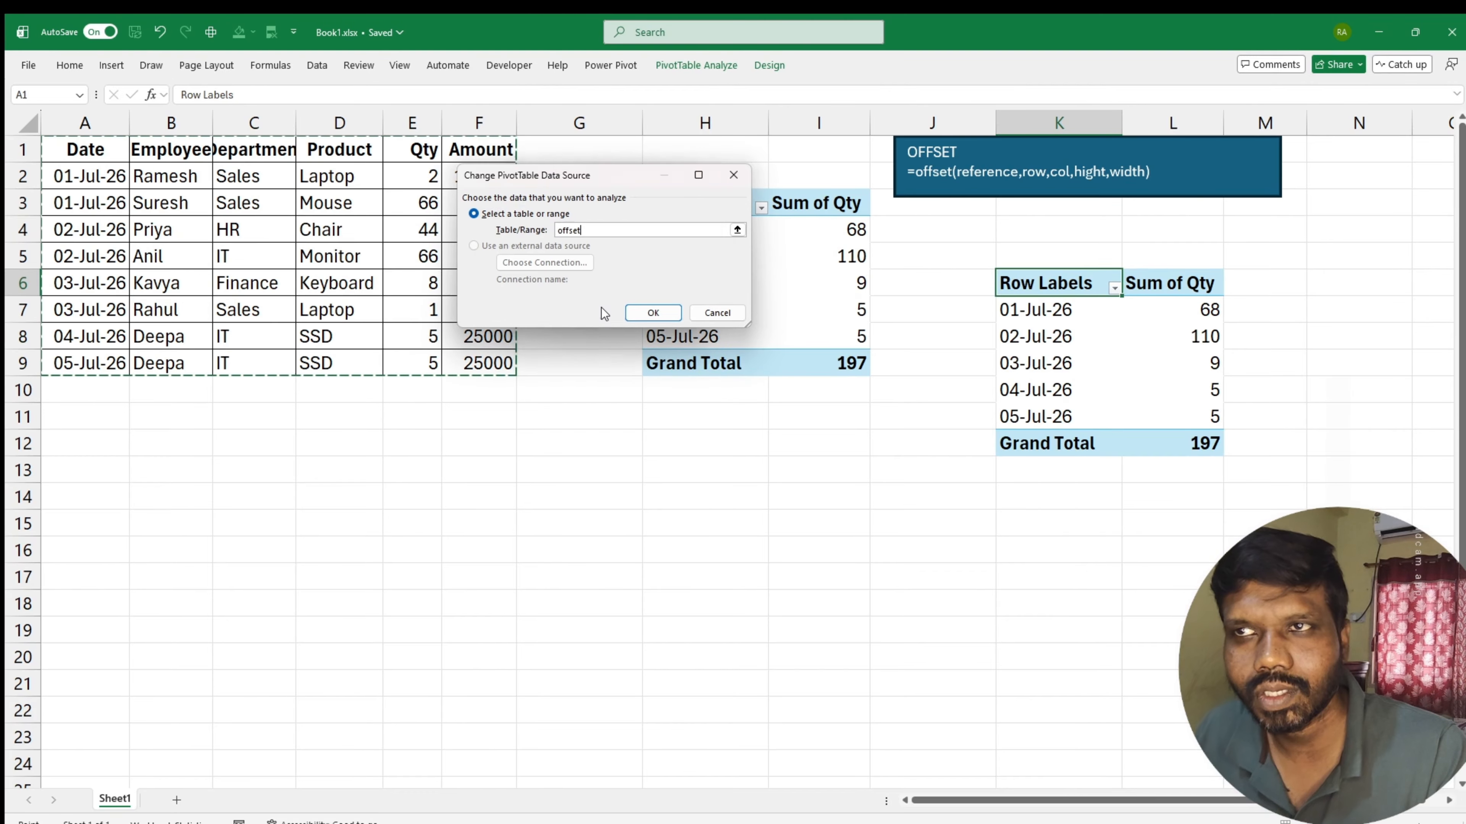
pyautogui.click(647, 314)
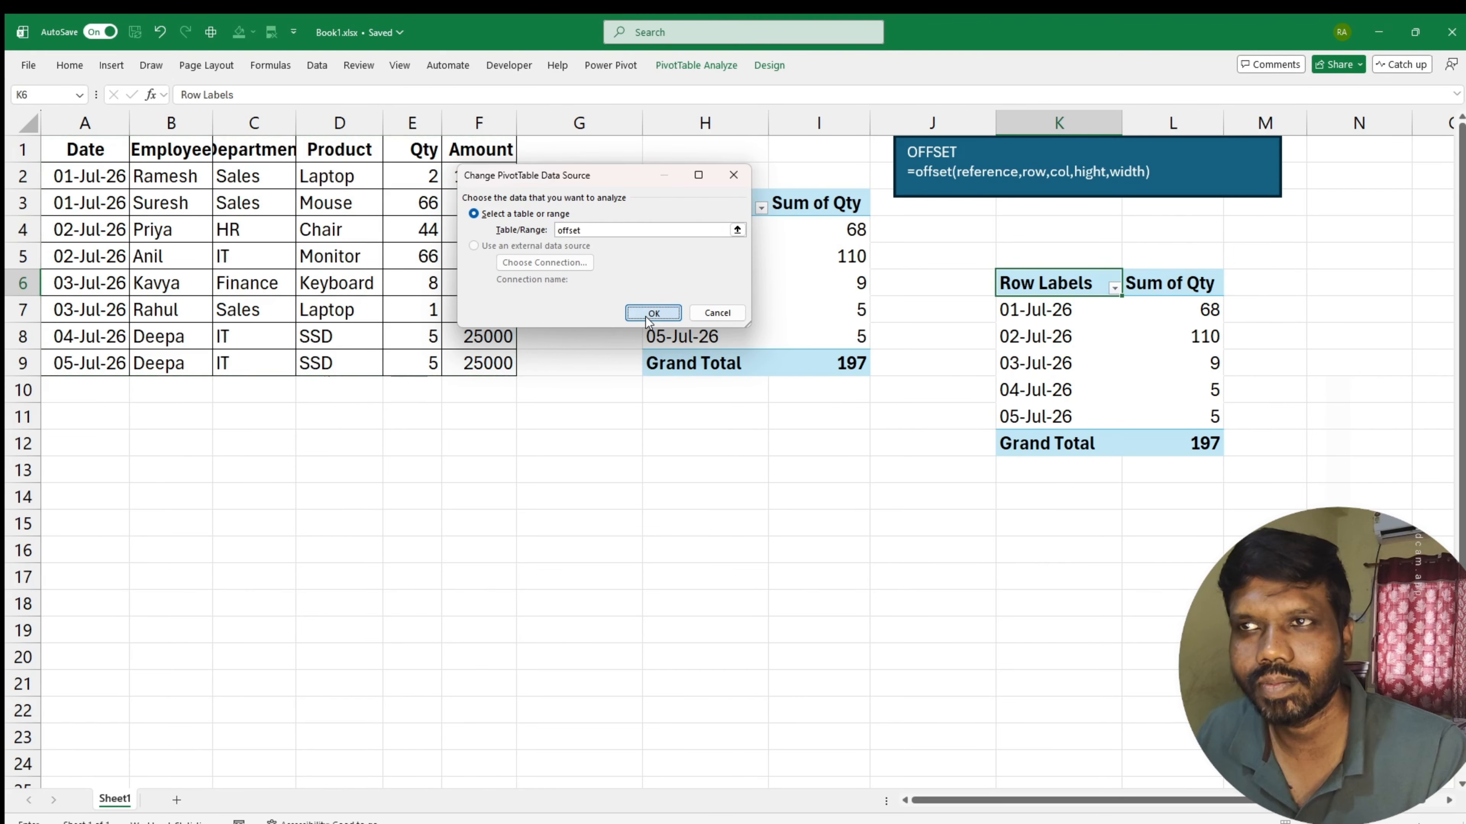
pyautogui.click(979, 532)
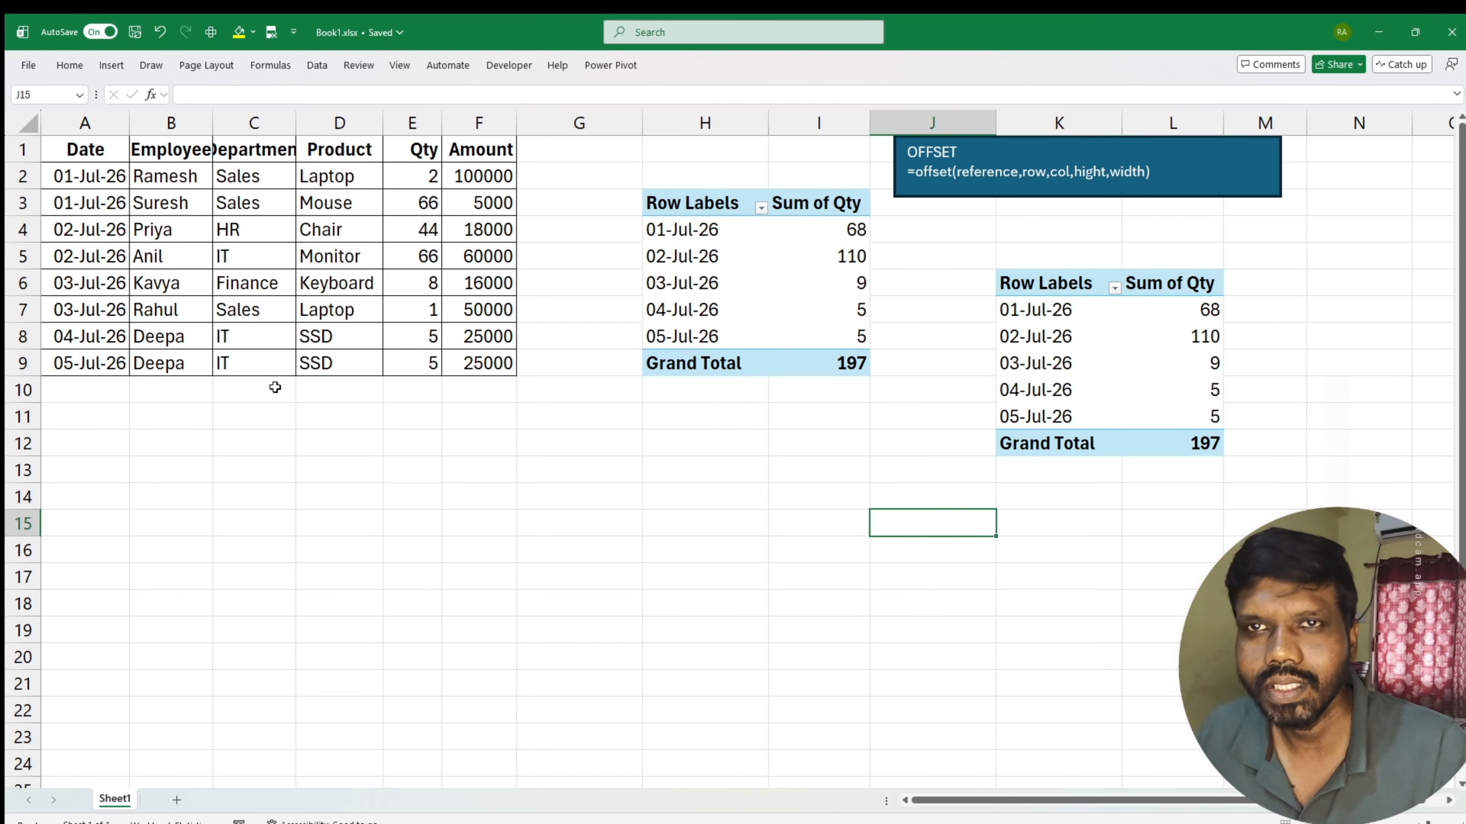
# Step: Add a 06-Jul-26 record in row 10 with the remaining columns filled down from row 9
pyautogui.click(79, 373)
pyautogui.moveTo(129, 376)
pyautogui.mouseDown()
pyautogui.moveTo(128, 417)
pyautogui.moveTo(144, 399)
pyautogui.mouseUp()
pyautogui.moveTo(148, 395); pyautogui.dragTo(483, 393)
pyautogui.hotkey('ctrl', 'd')
pyautogui.click(548, 493)
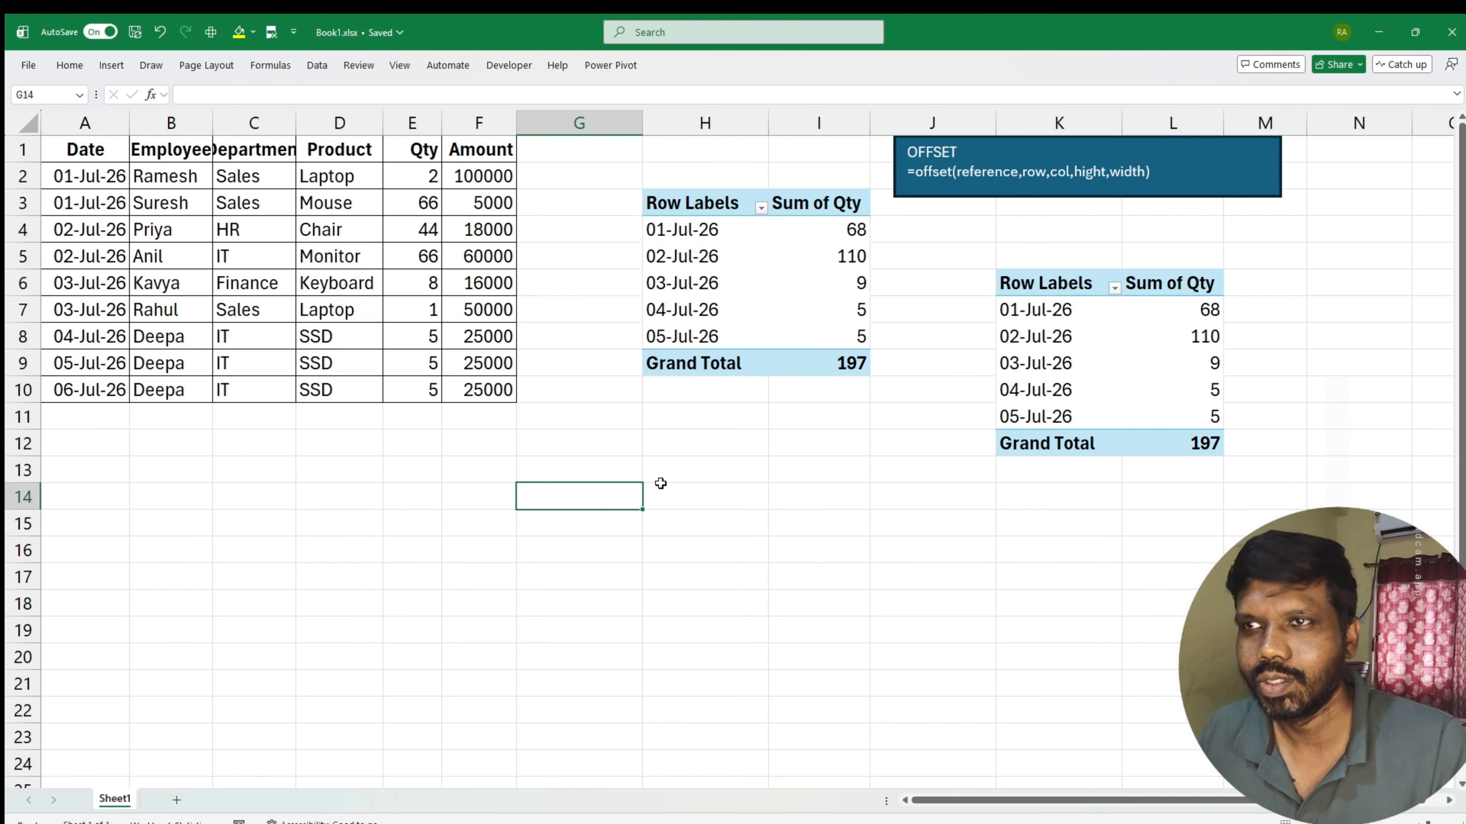
# Step: Refresh the duplicate pivot table at K6 and the original pivot table at H3
pyautogui.rightClick(1056, 330)
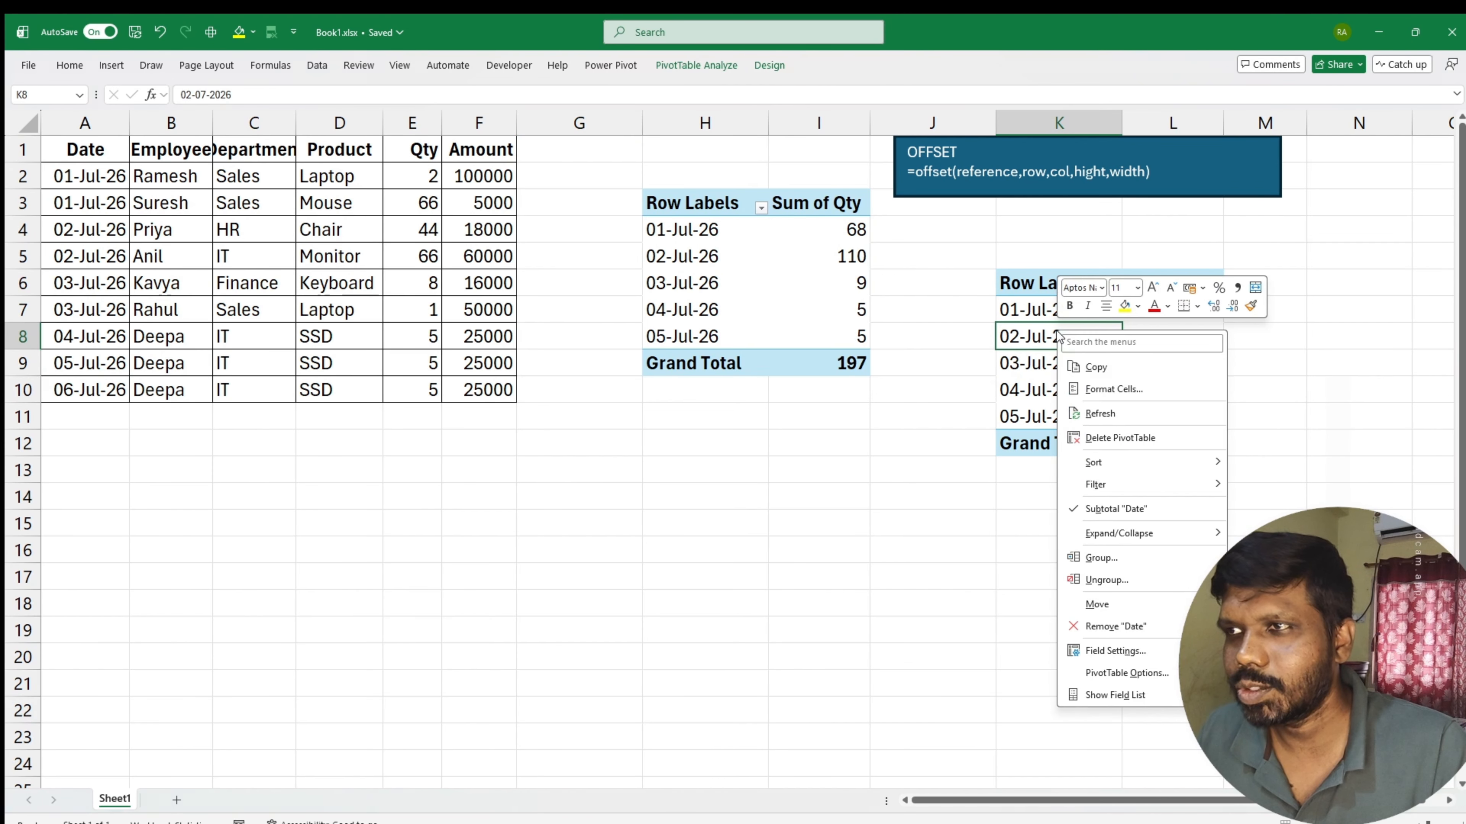
pyautogui.click(1081, 416)
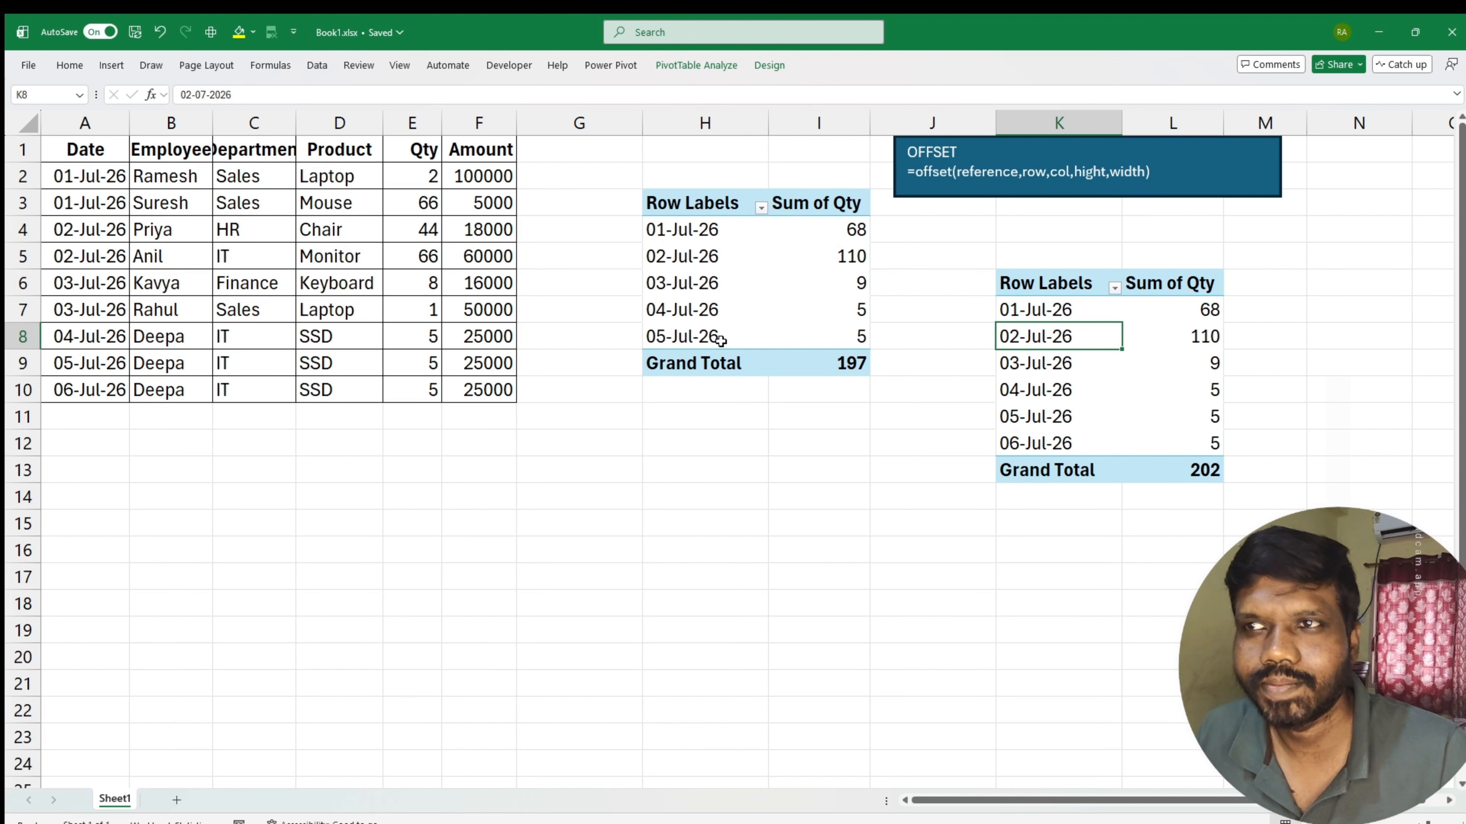
pyautogui.rightClick(695, 258)
pyautogui.click(736, 342)
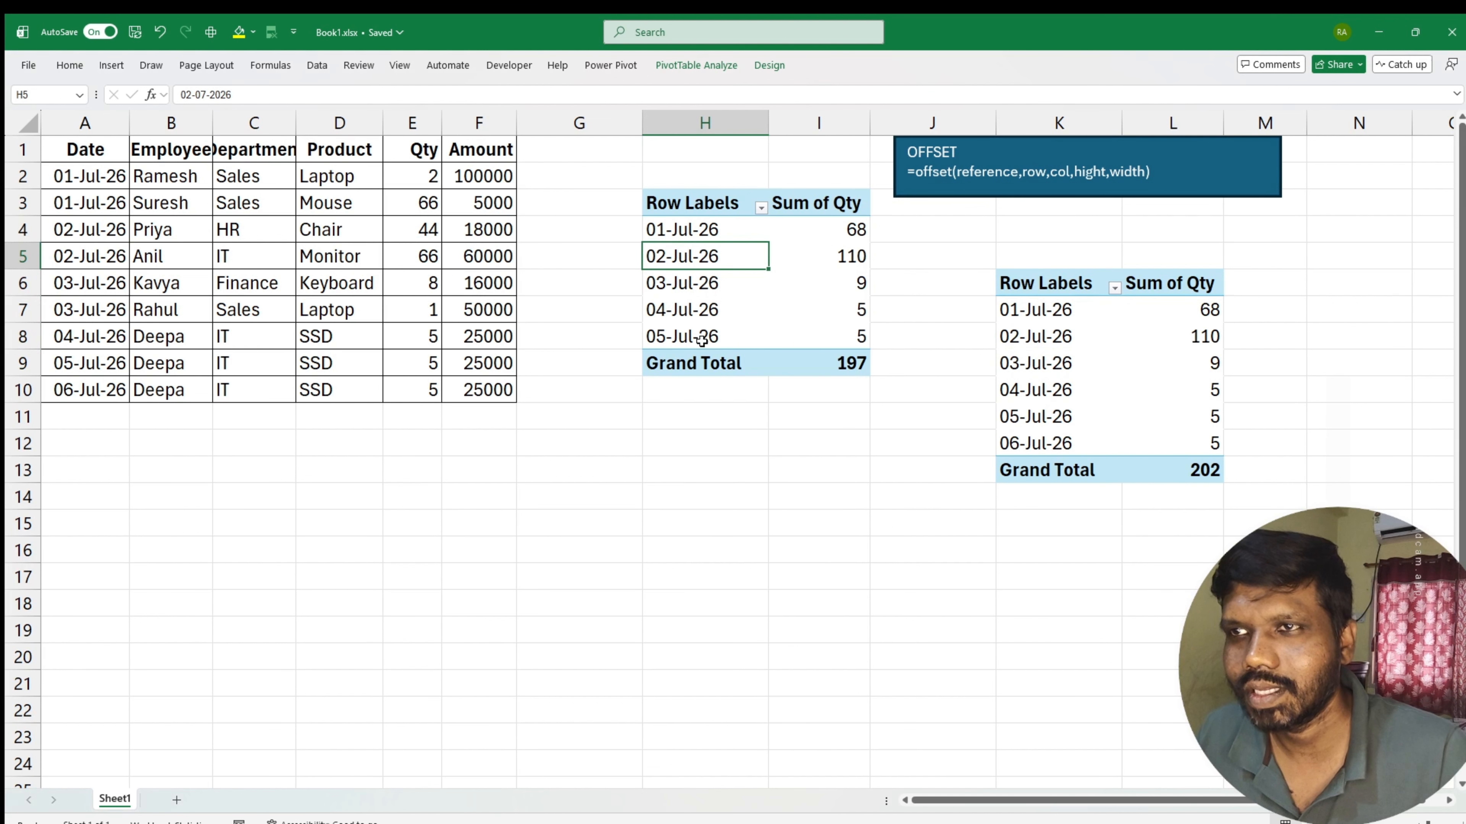
# Step: Add a 07-Jul-26 record in row 11 with values filled down from row 10, and refresh the duplicate pivot table
pyautogui.click(80, 381)
pyautogui.moveTo(128, 403); pyautogui.dragTo(508, 417)
pyautogui.hotkey('ctrl', 'd')
pyautogui.click(885, 468)
pyautogui.rightClick(1054, 287)
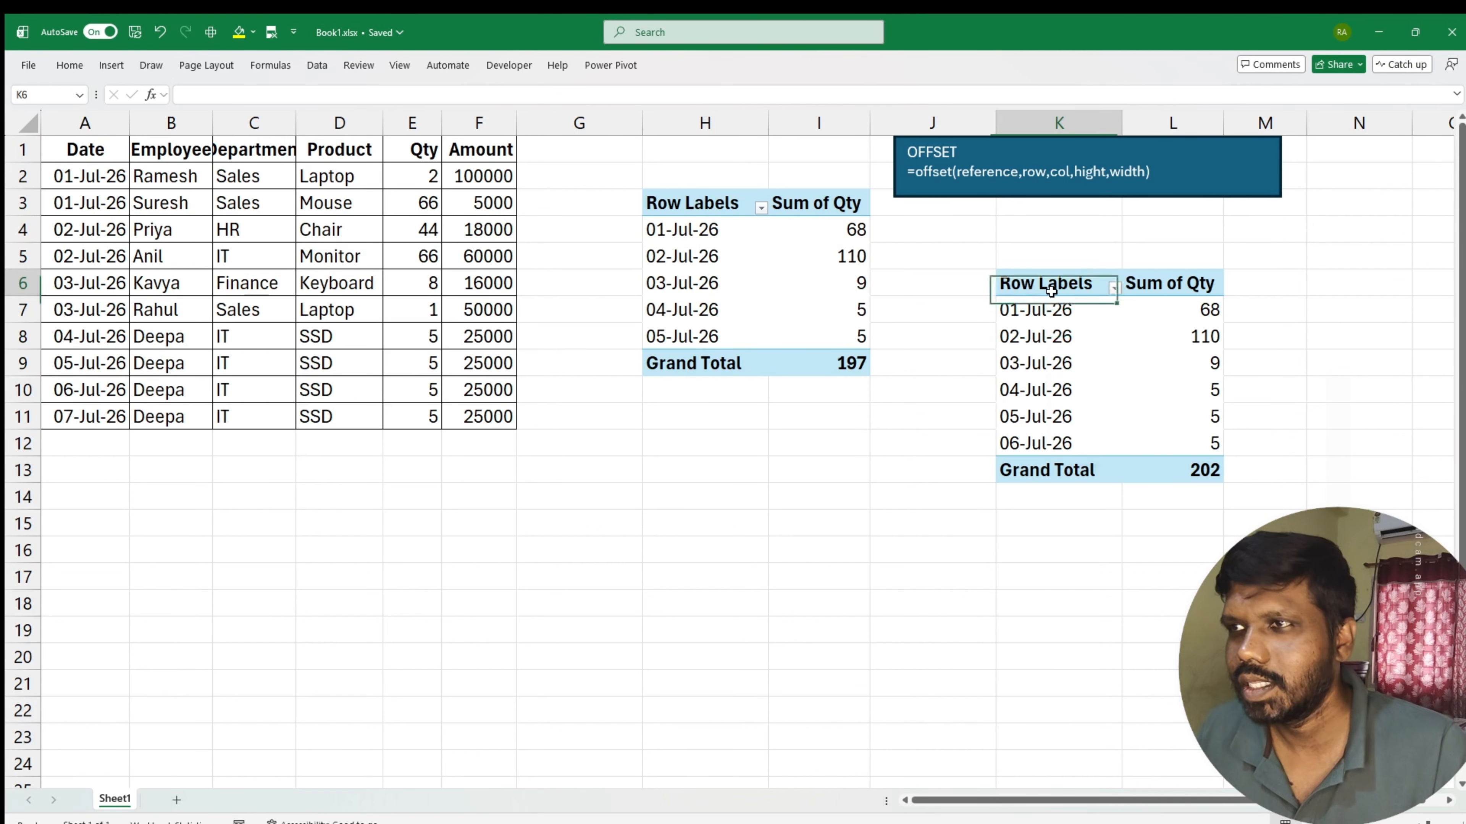
pyautogui.click(1099, 377)
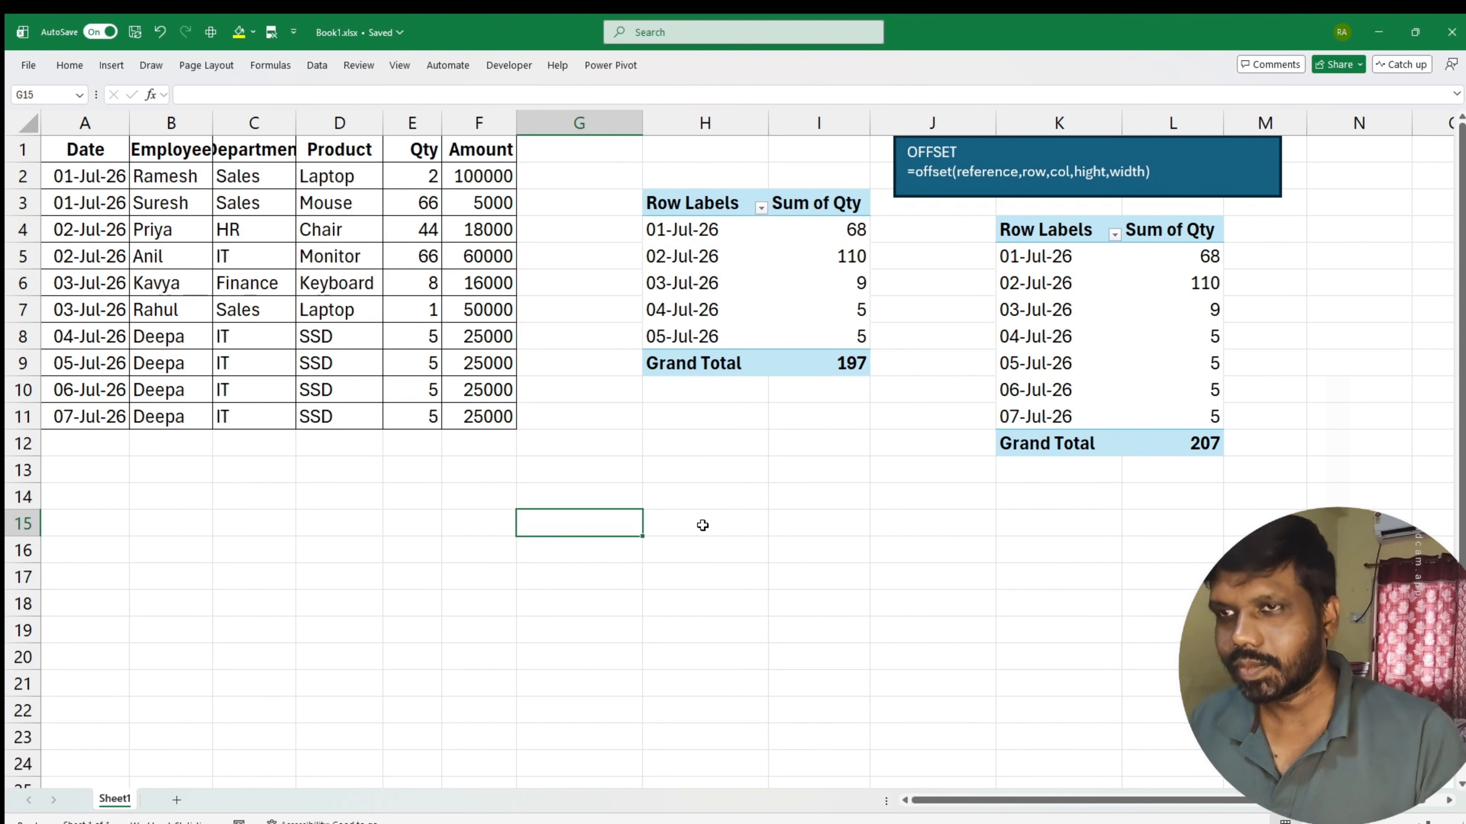
# Step: Enter =OFFSET($A$1,0,0,11,6) in cell G14 to return the whole source table
pyautogui.press('Up')
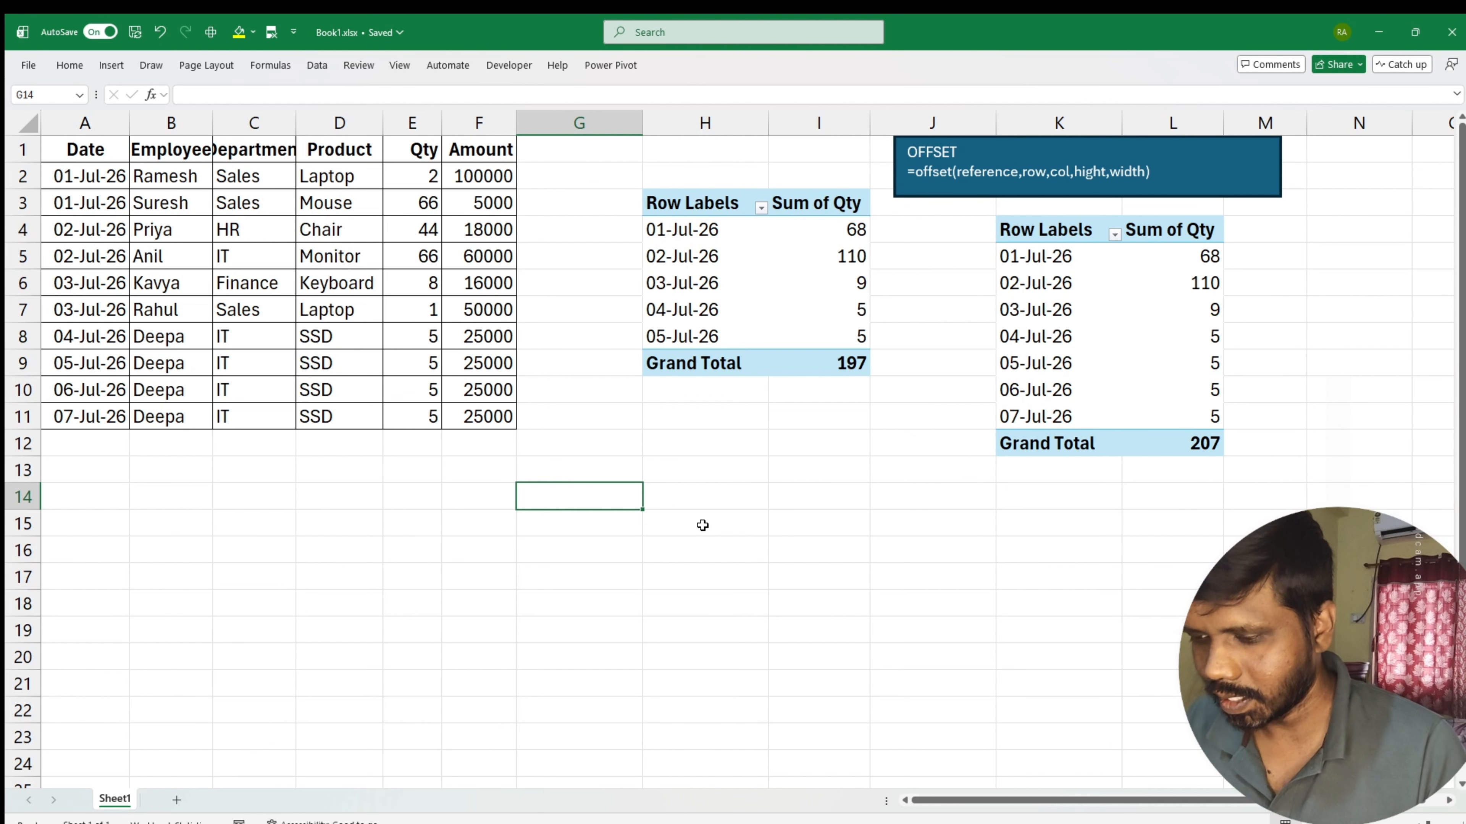
pyautogui.write('=of')
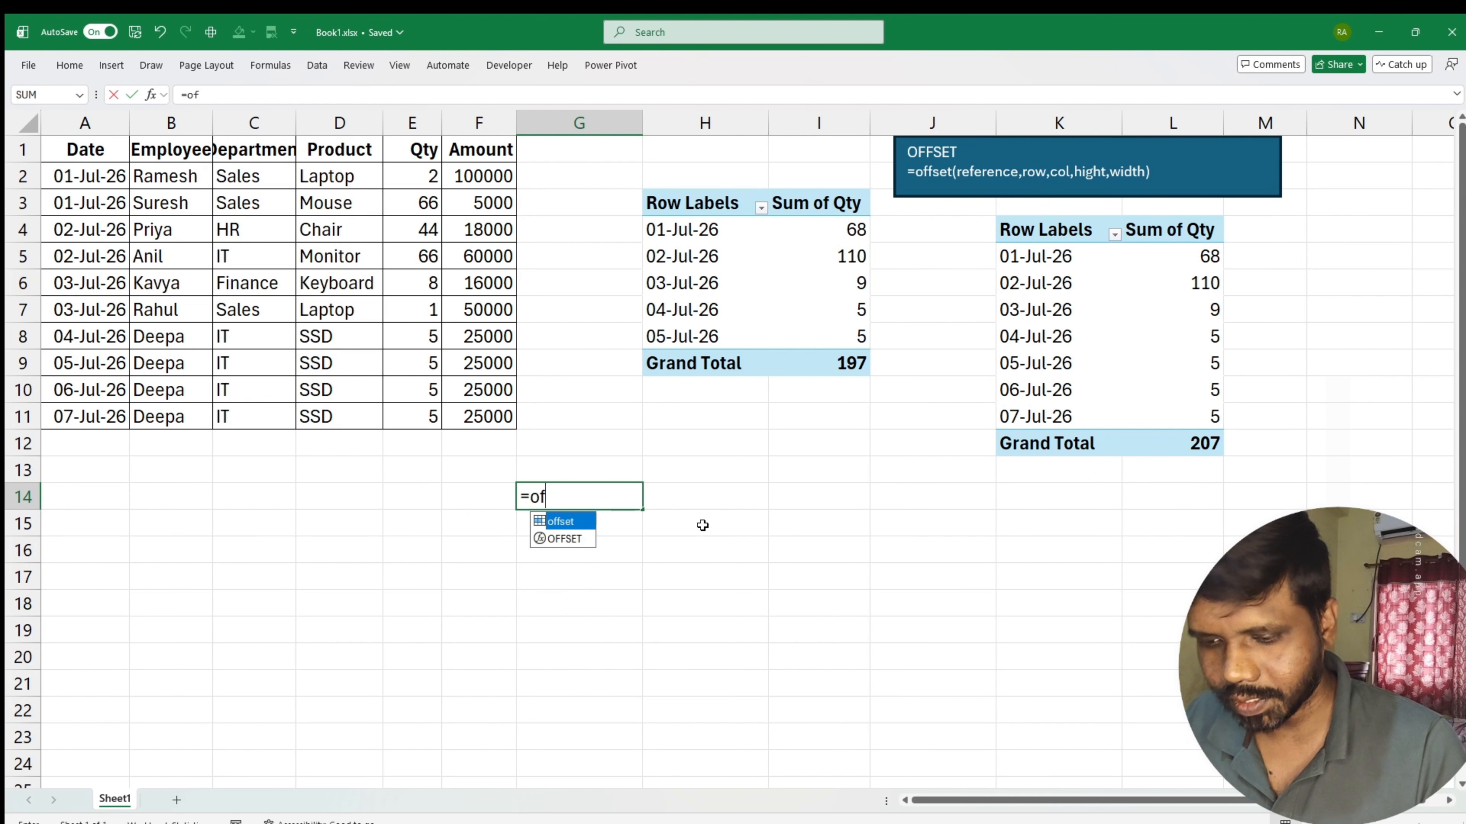
pyautogui.write('fsw')
pyautogui.press('BackSpace')
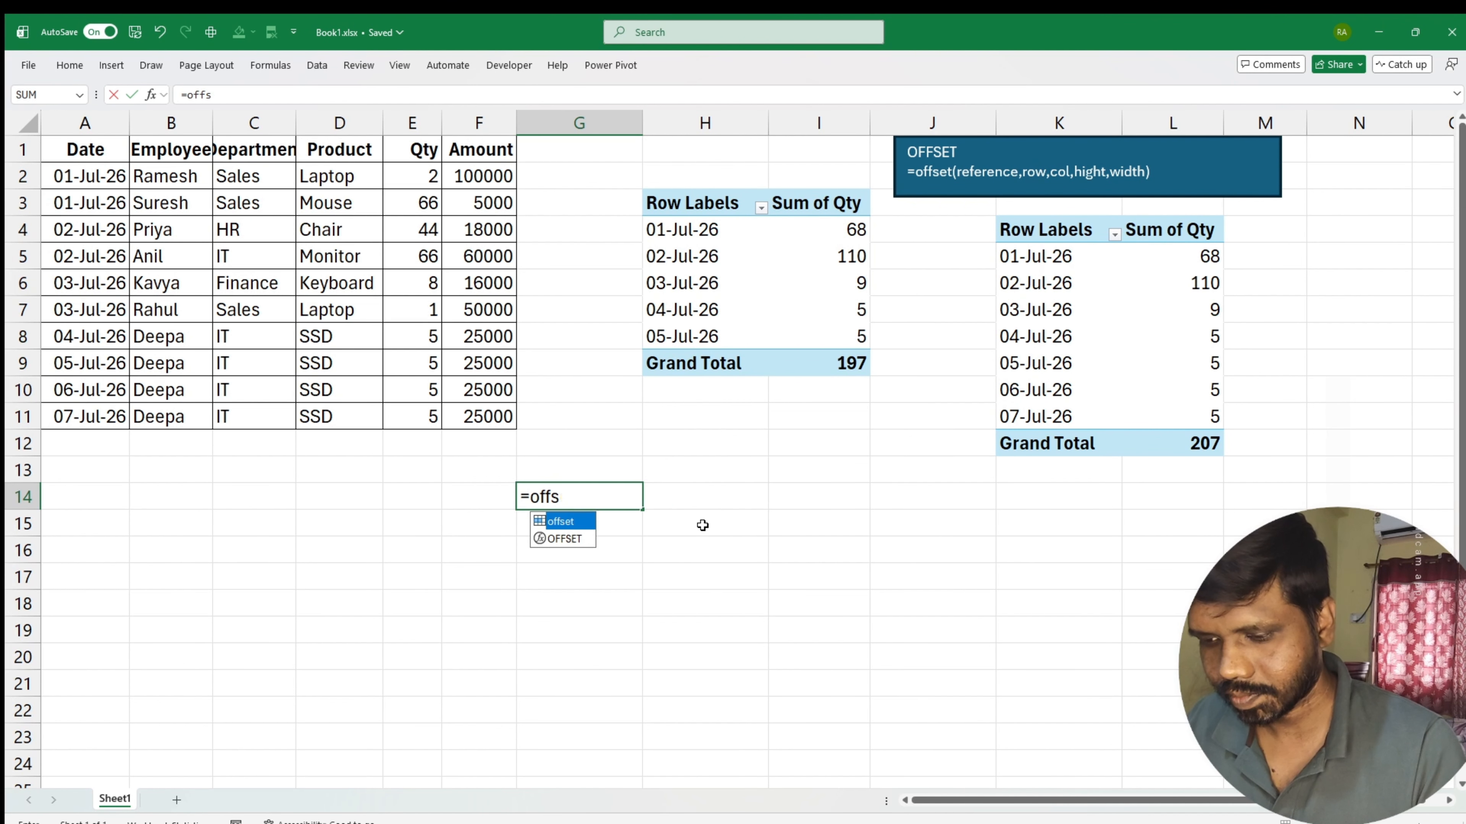
pyautogui.write('et(')
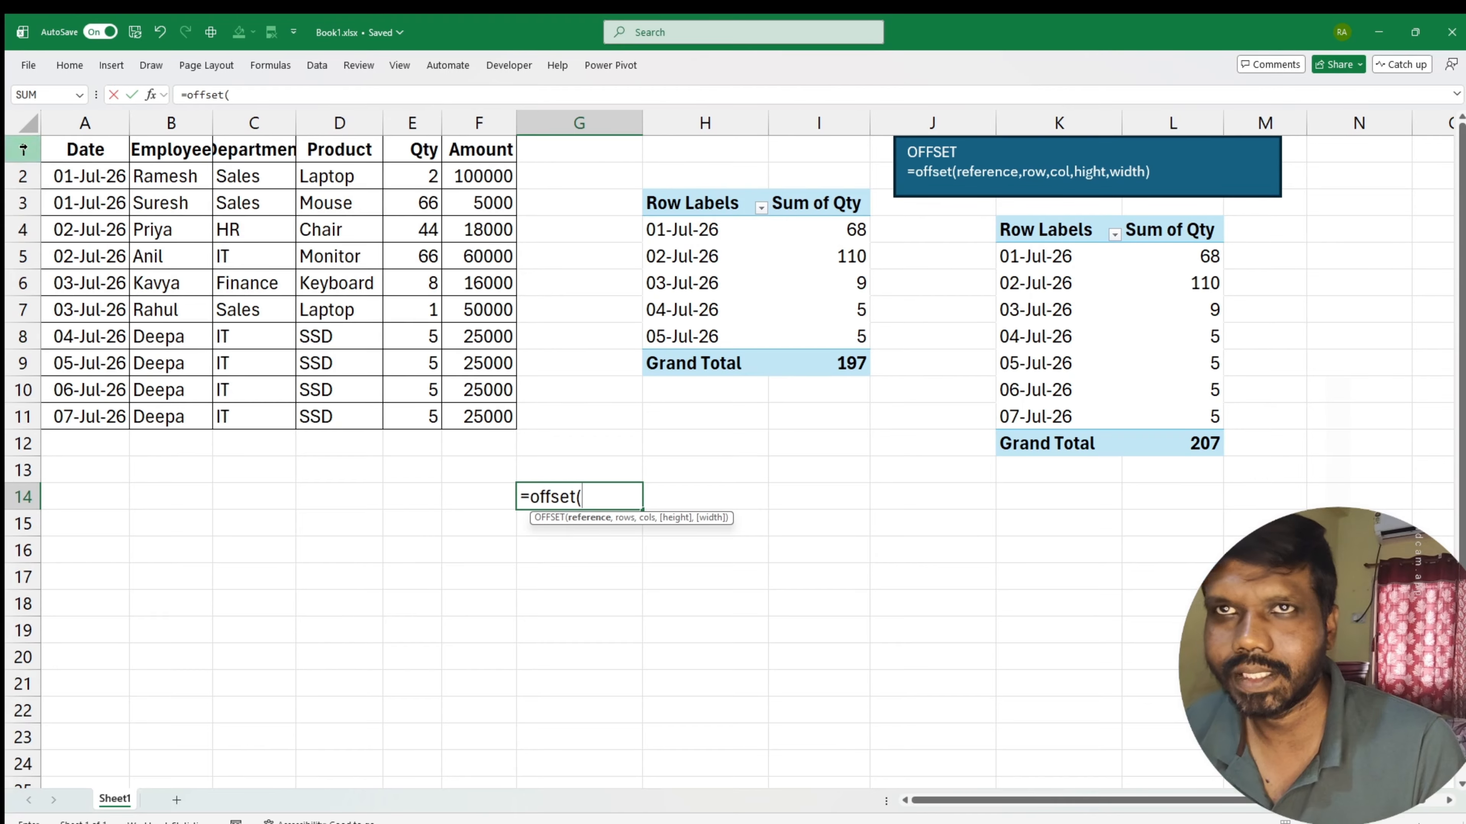
pyautogui.click(95, 150)
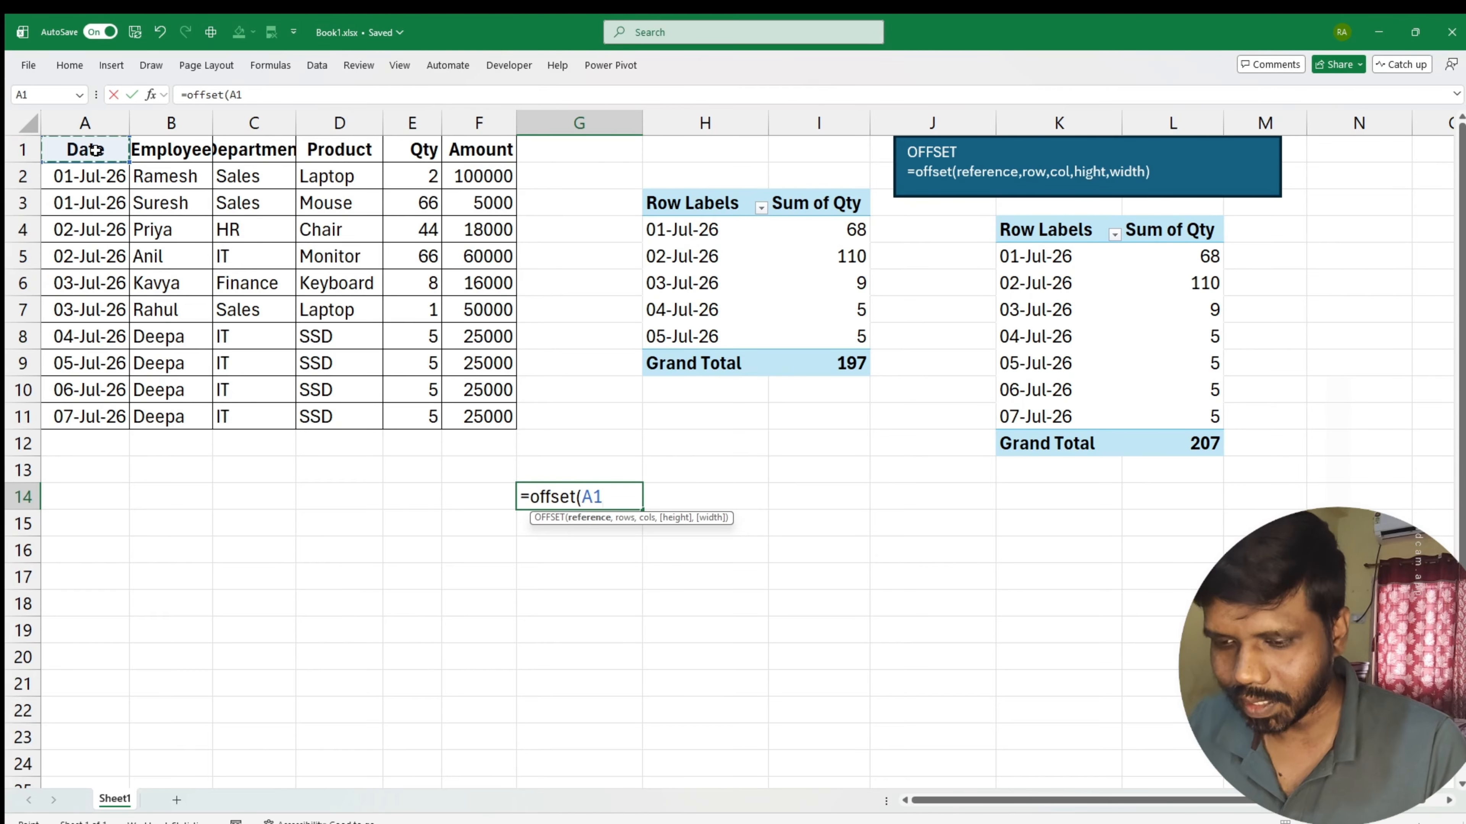
pyautogui.press('F4')
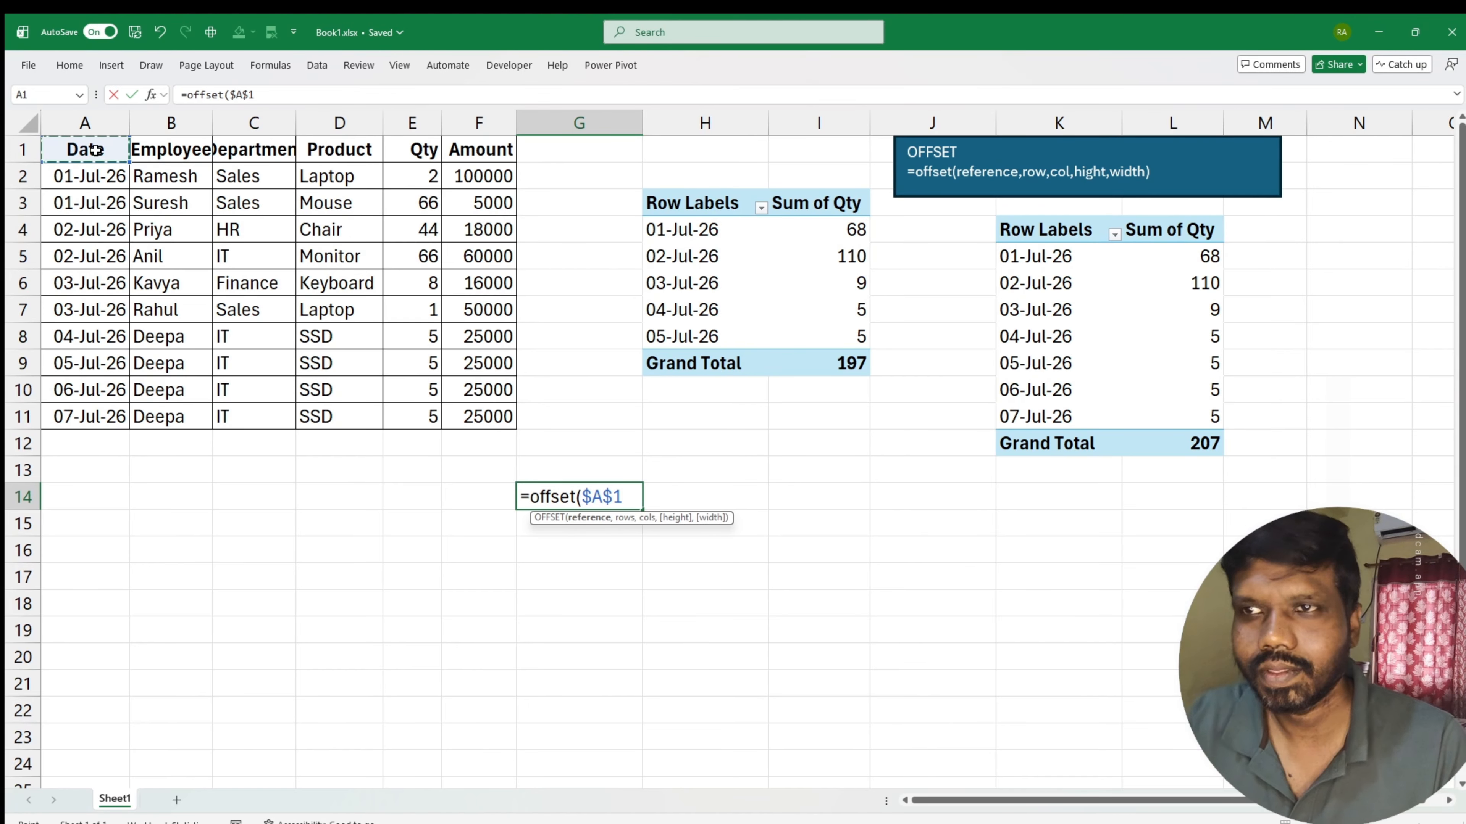
pyautogui.write(',')
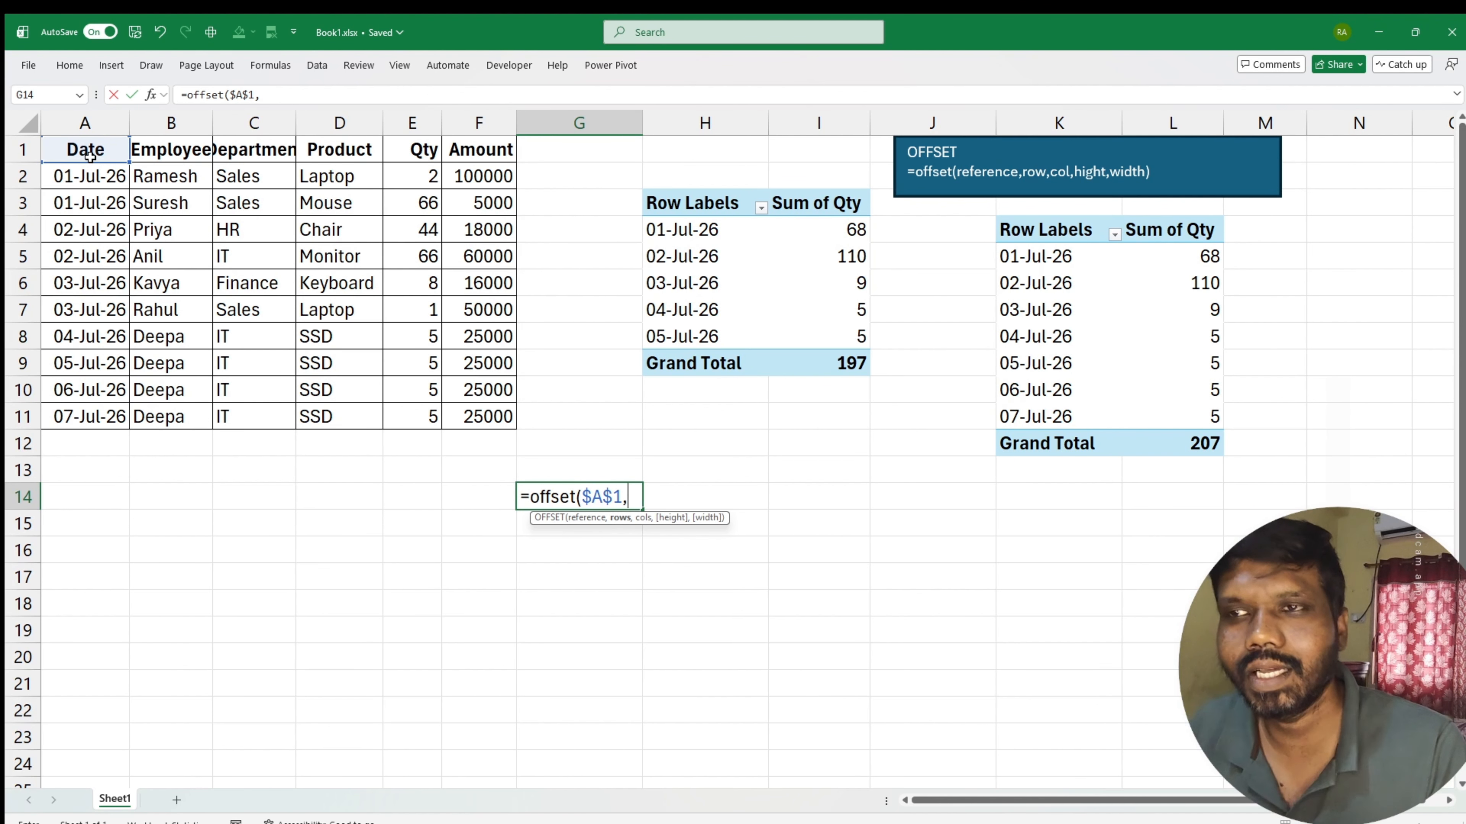
pyautogui.write('0,')
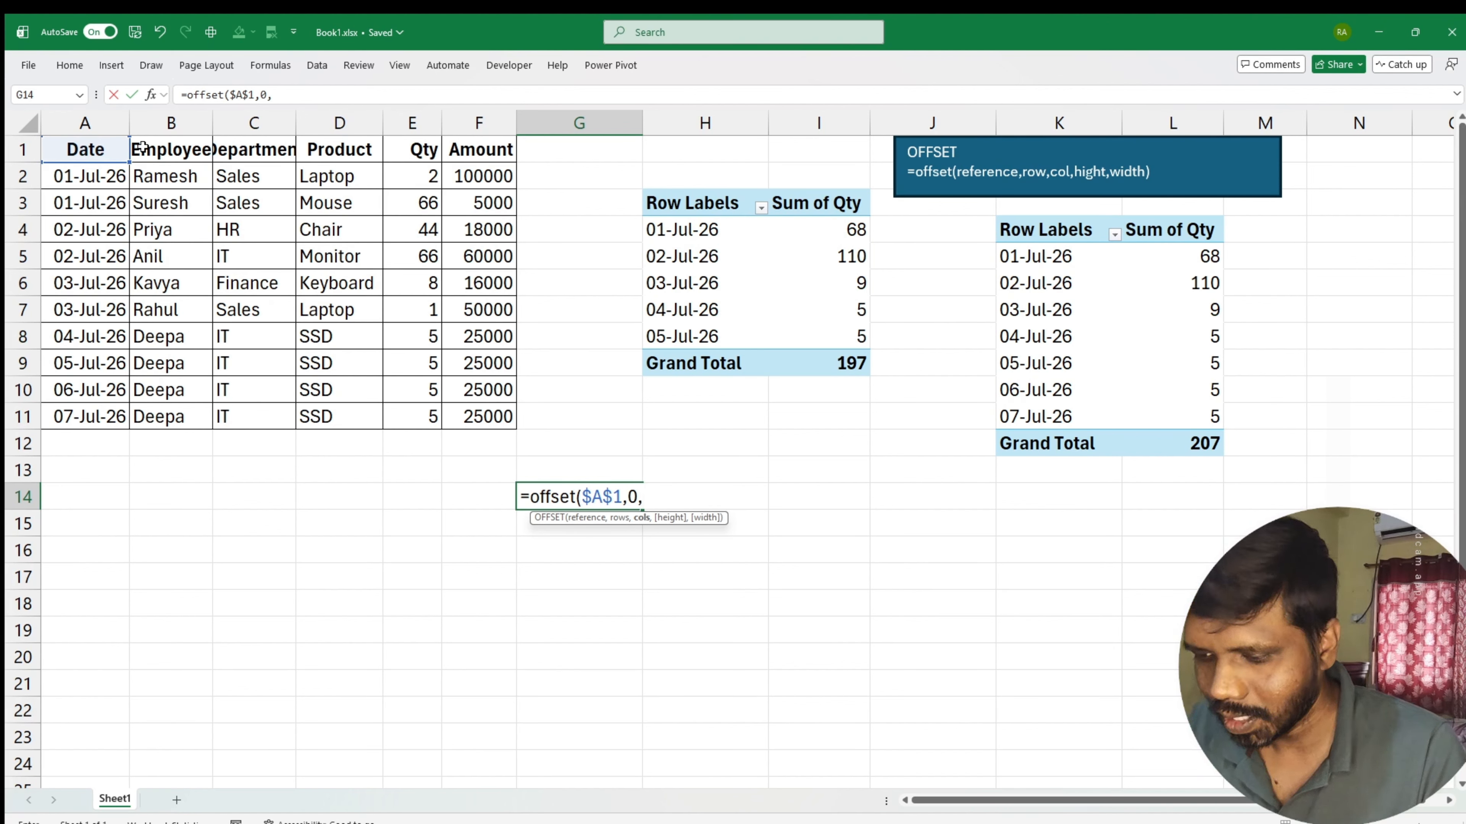
pyautogui.write('0,11')
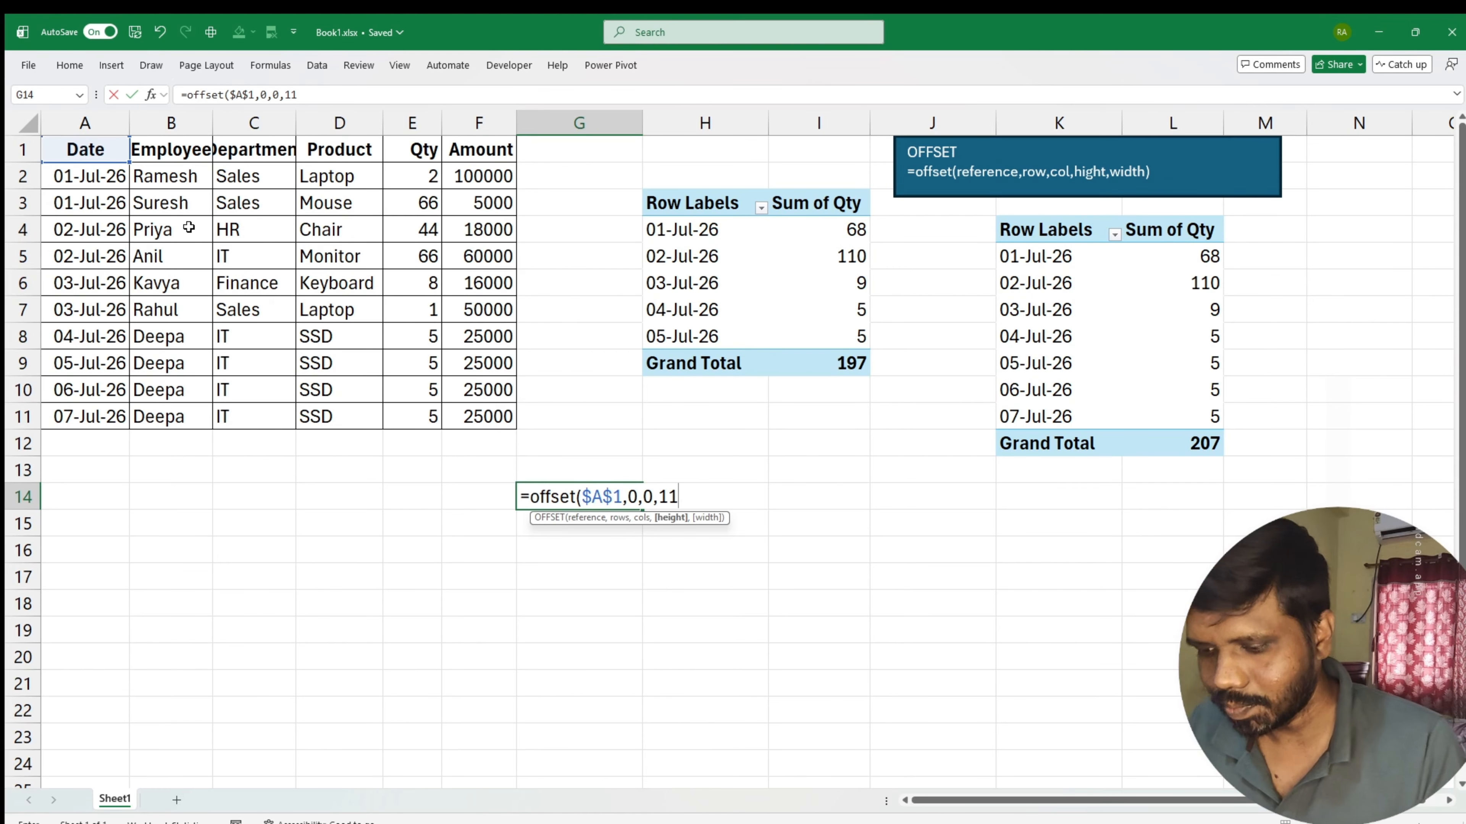
pyautogui.write(',')
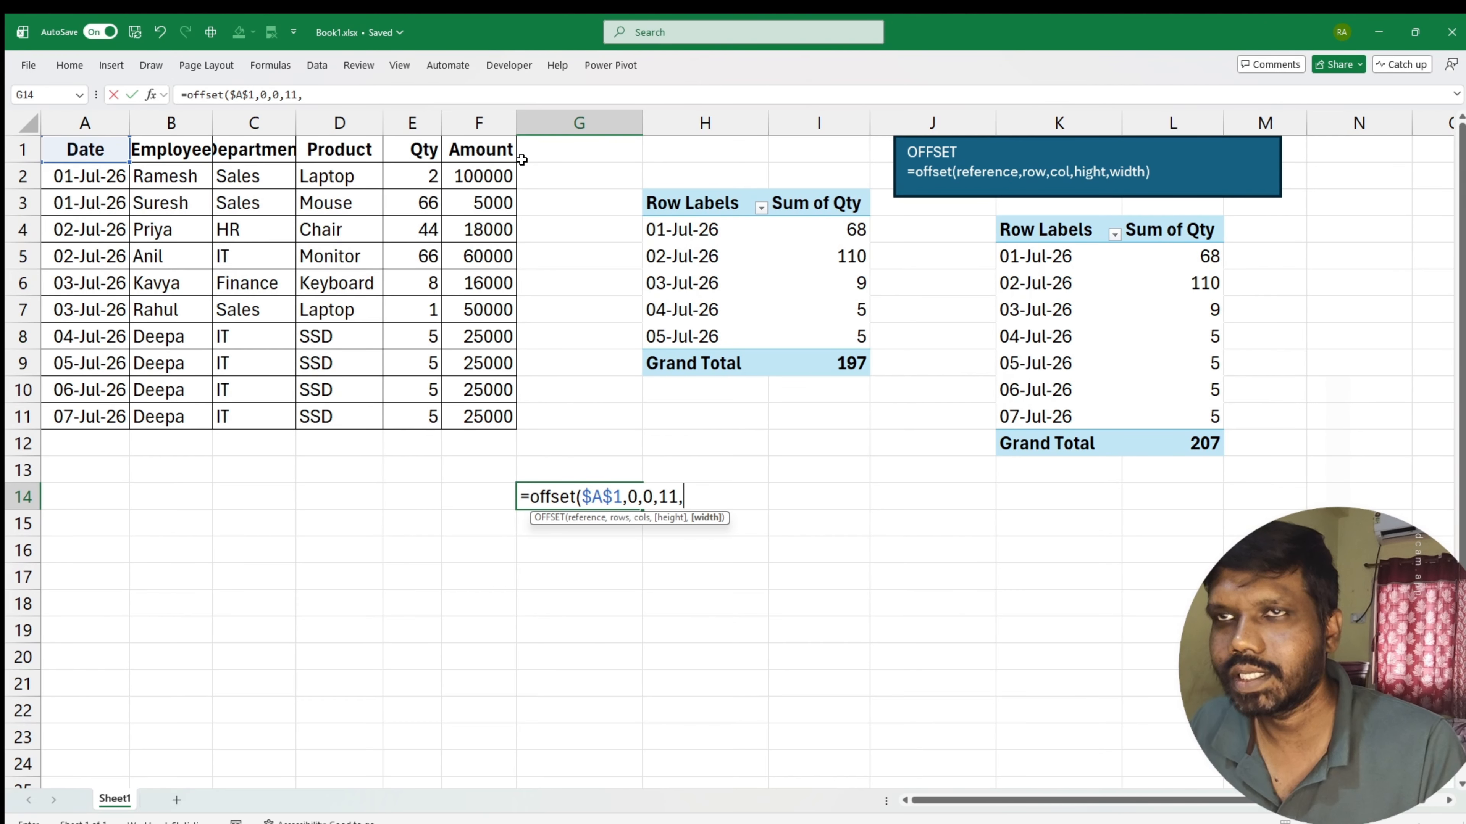
pyautogui.write('6')
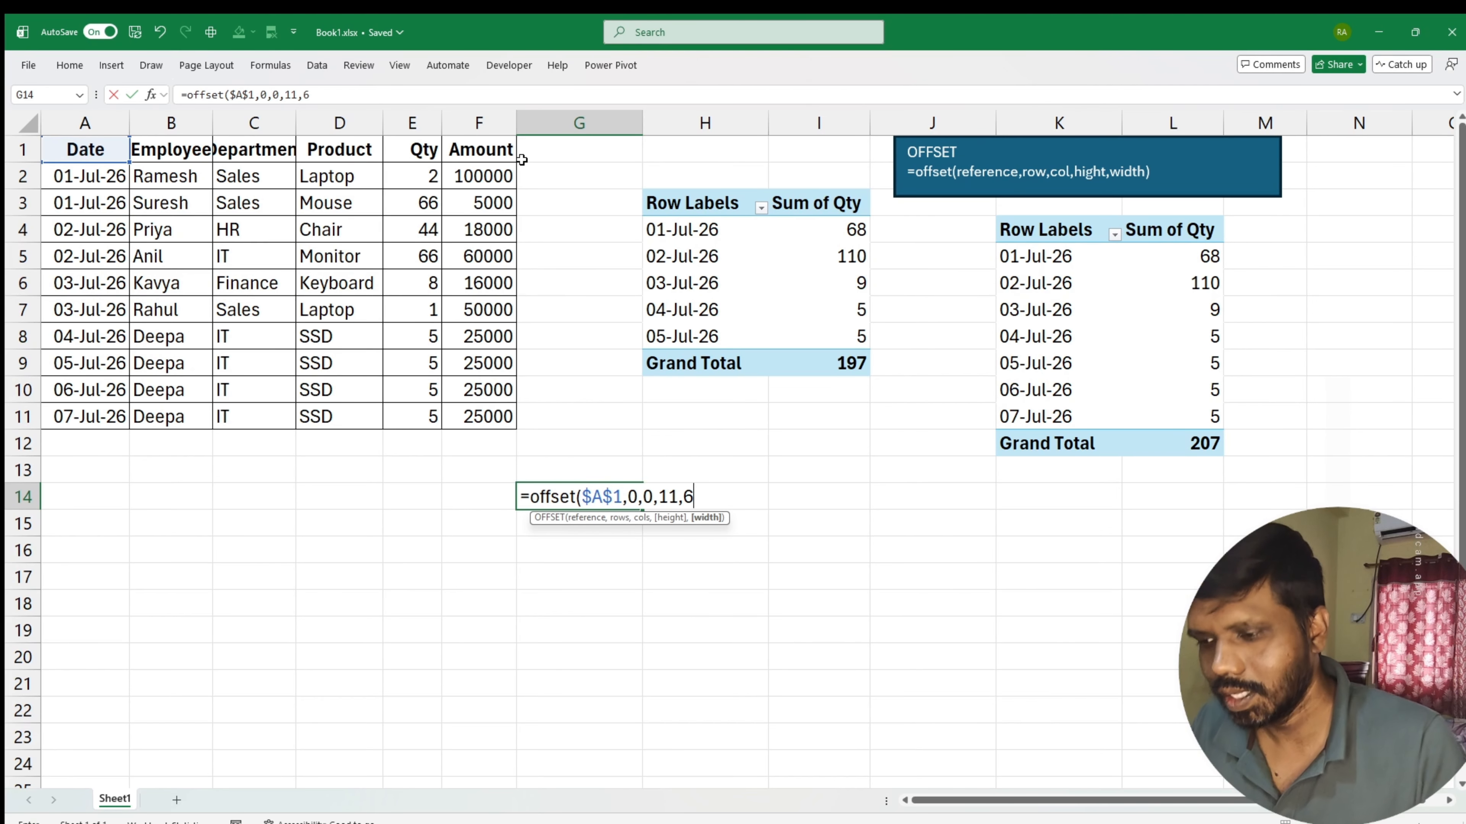
pyautogui.write(')')
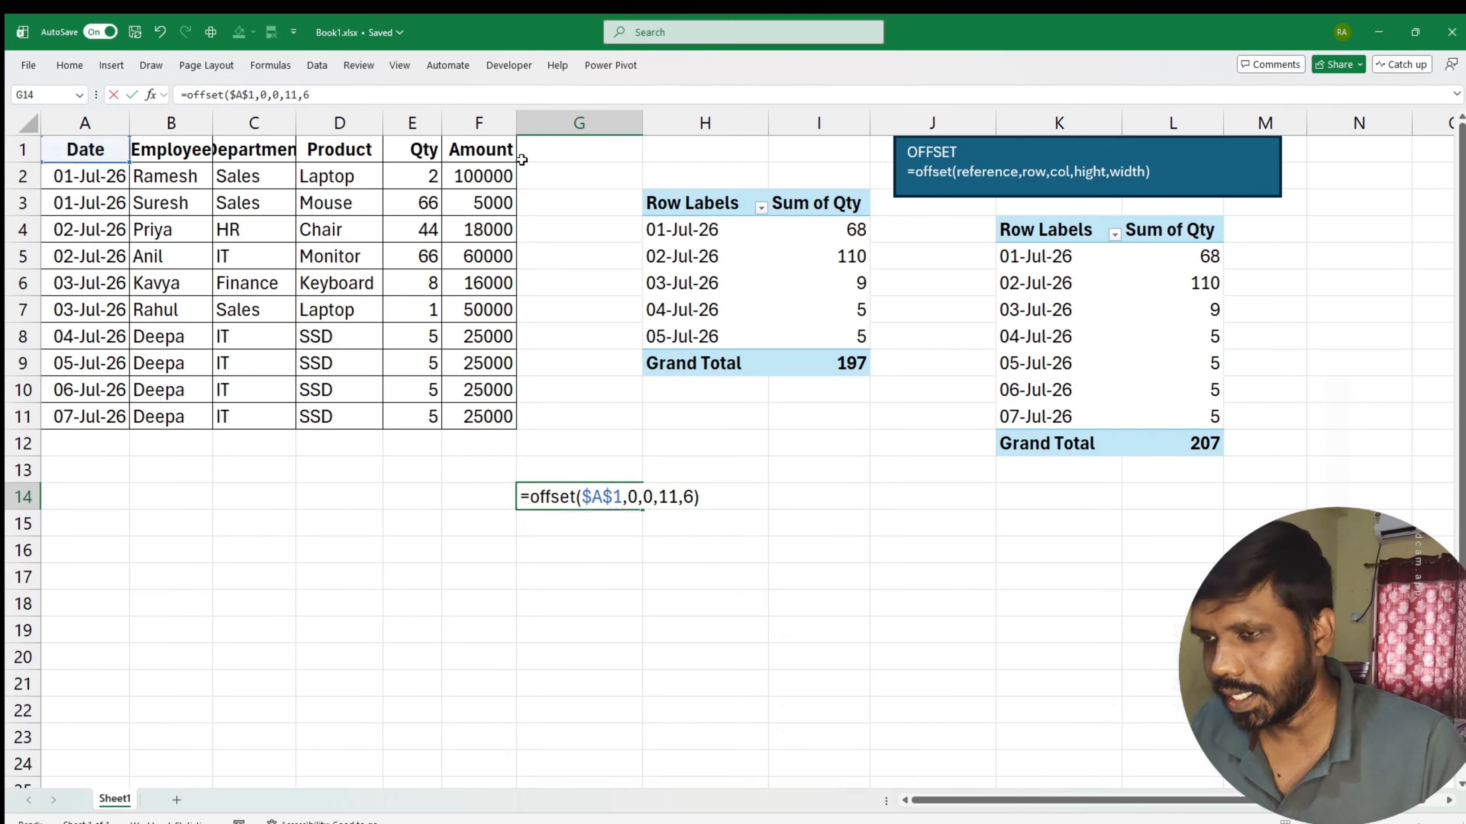
pyautogui.press('Return')
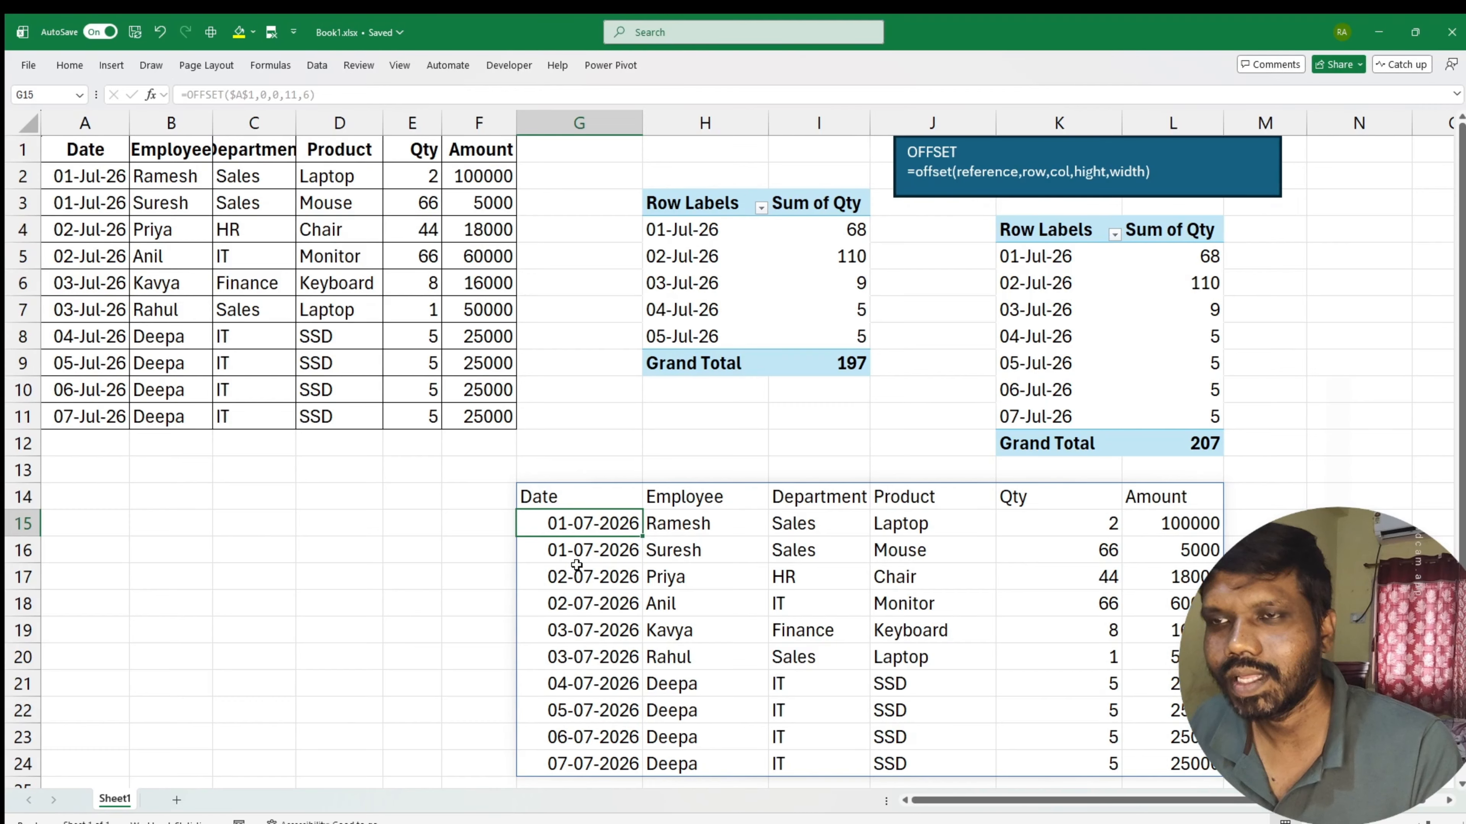
# Step: Replace the fixed height 11 in the G14 OFFSET formula with COUNTA($A:$A)
pyautogui.click(580, 497)
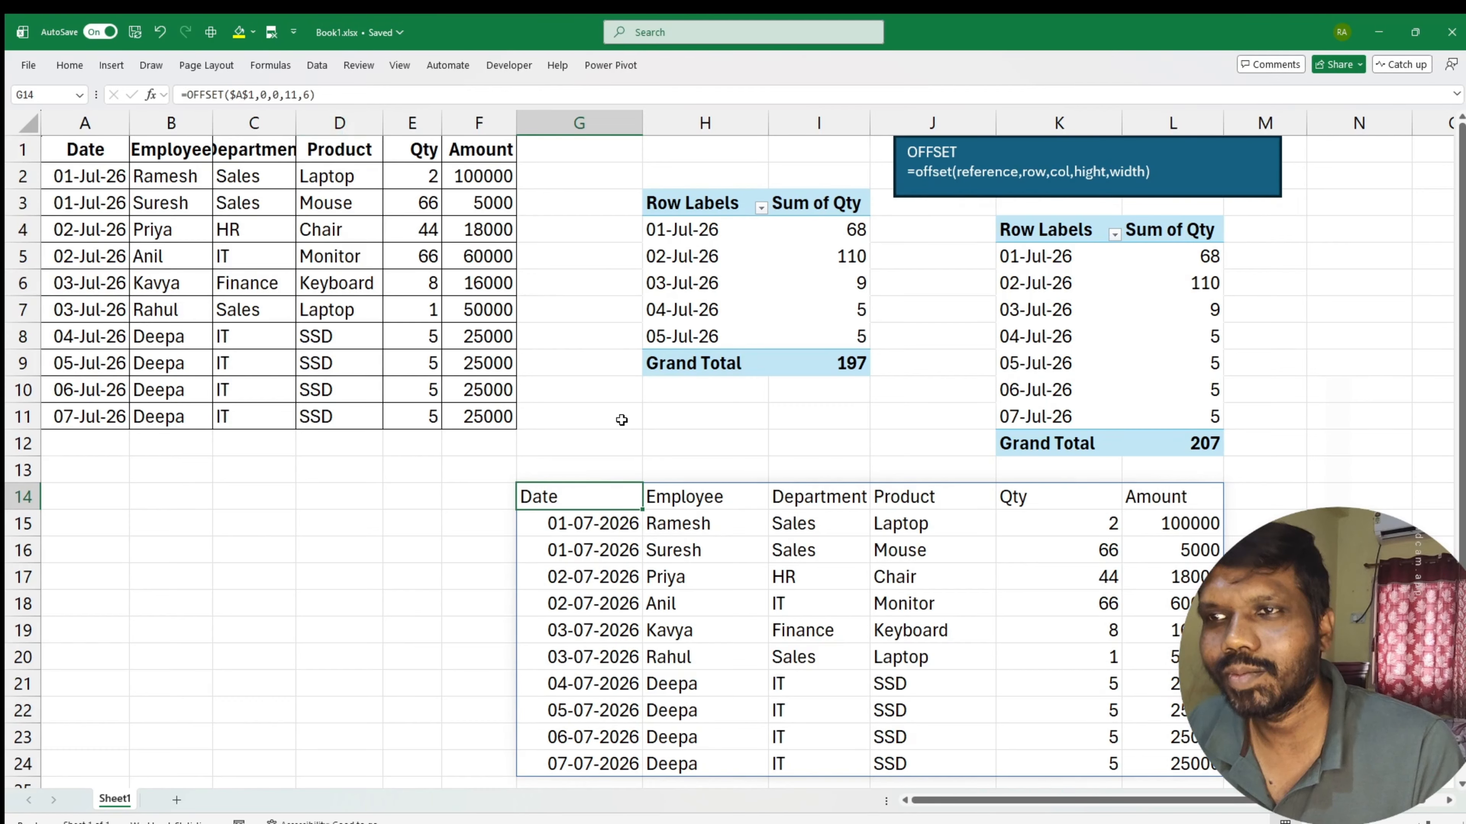
pyautogui.doubleClick(606, 495)
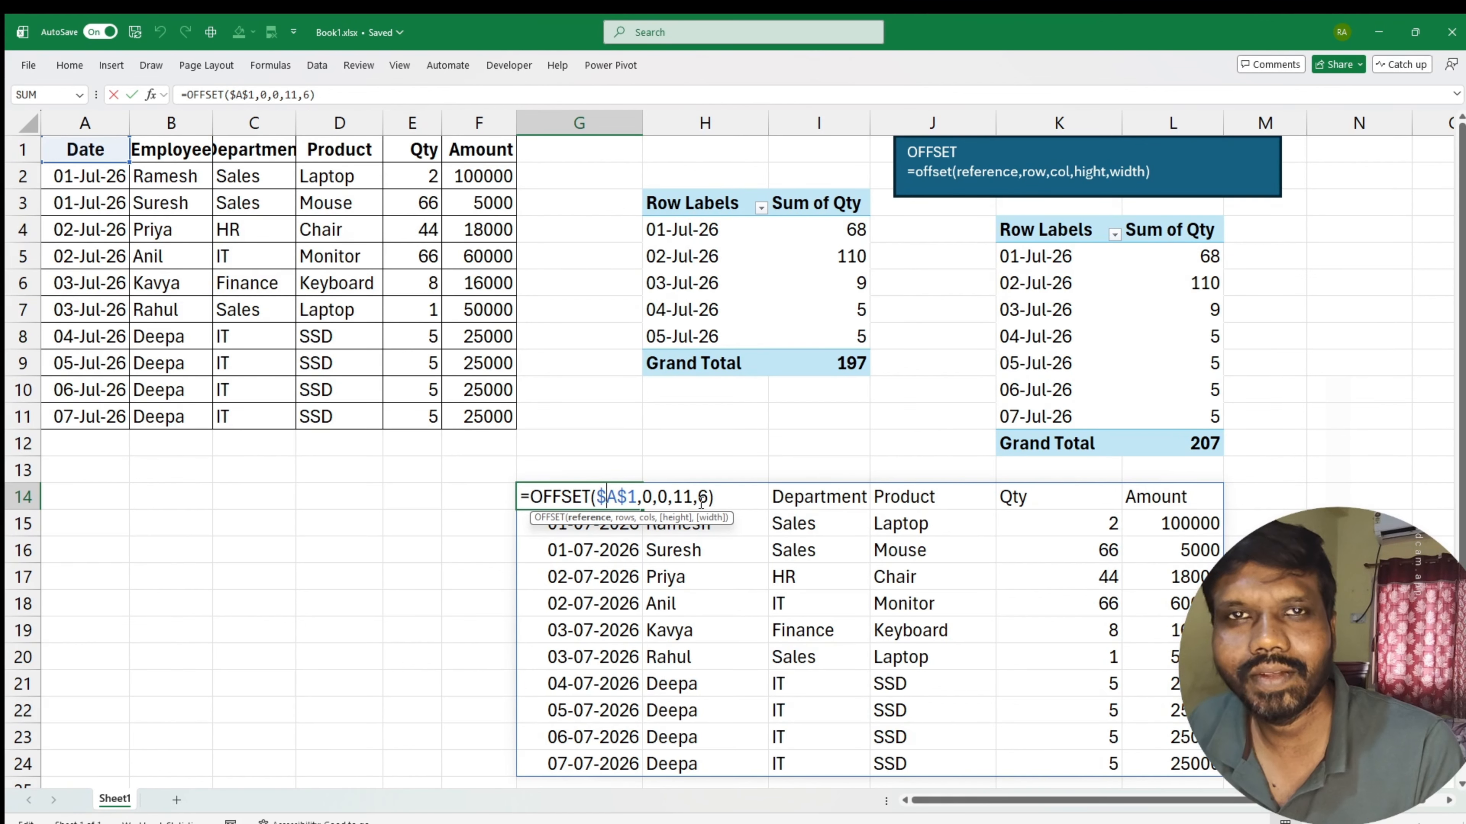
pyautogui.click(694, 498)
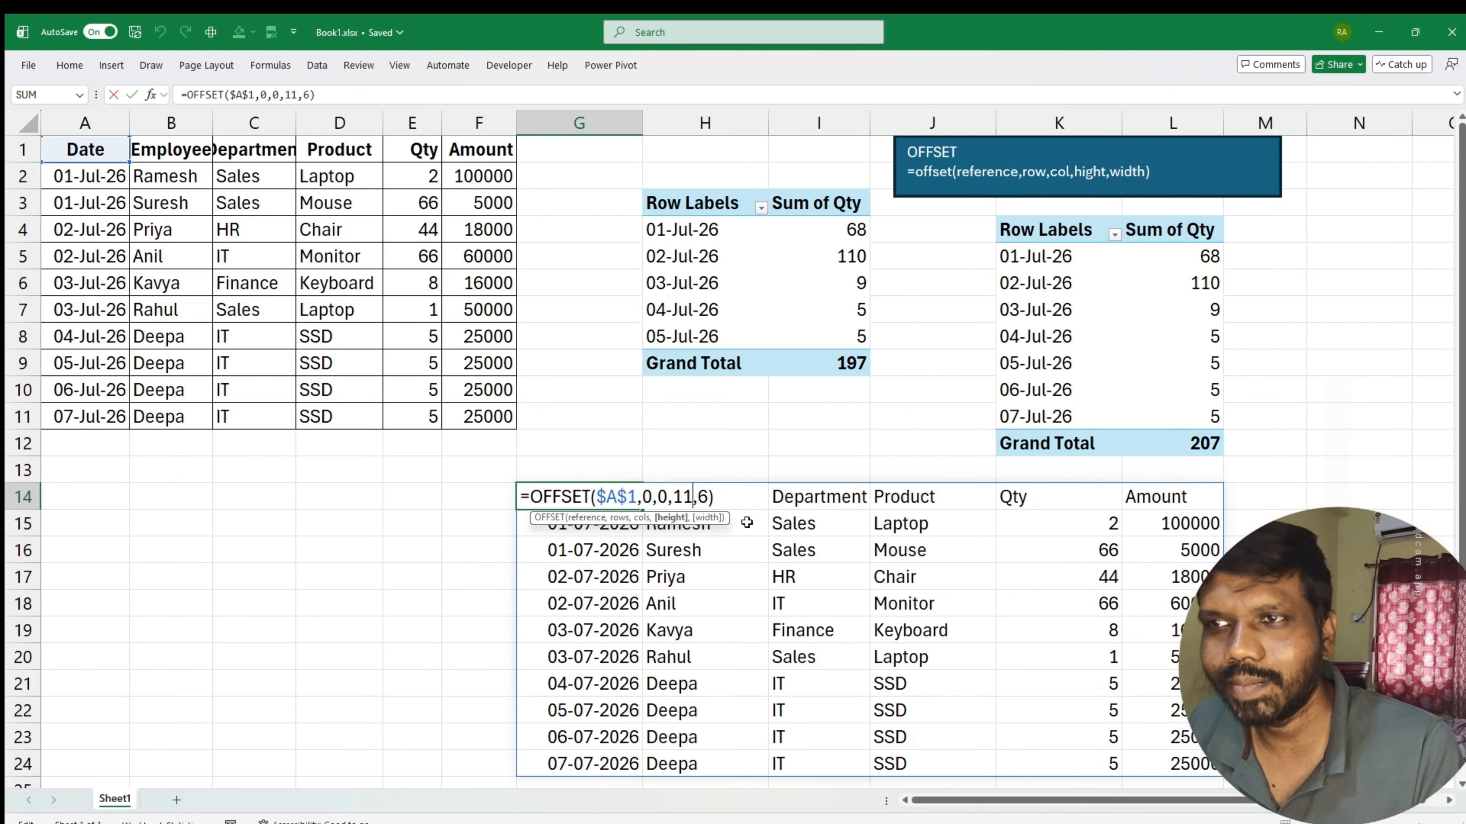
pyautogui.press('BackSpace')
pyautogui.press('BackSpace')
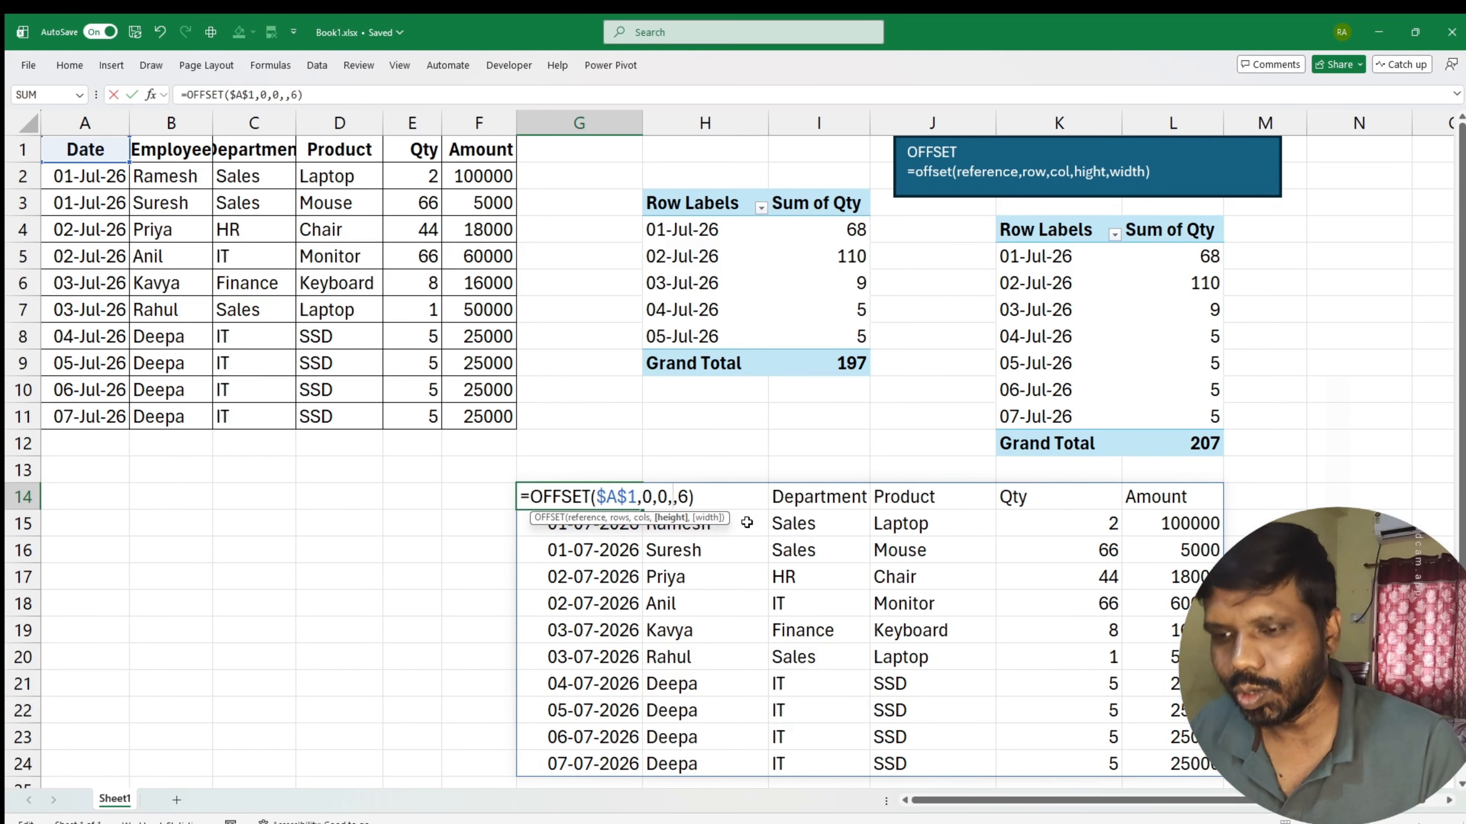
pyautogui.write('count')
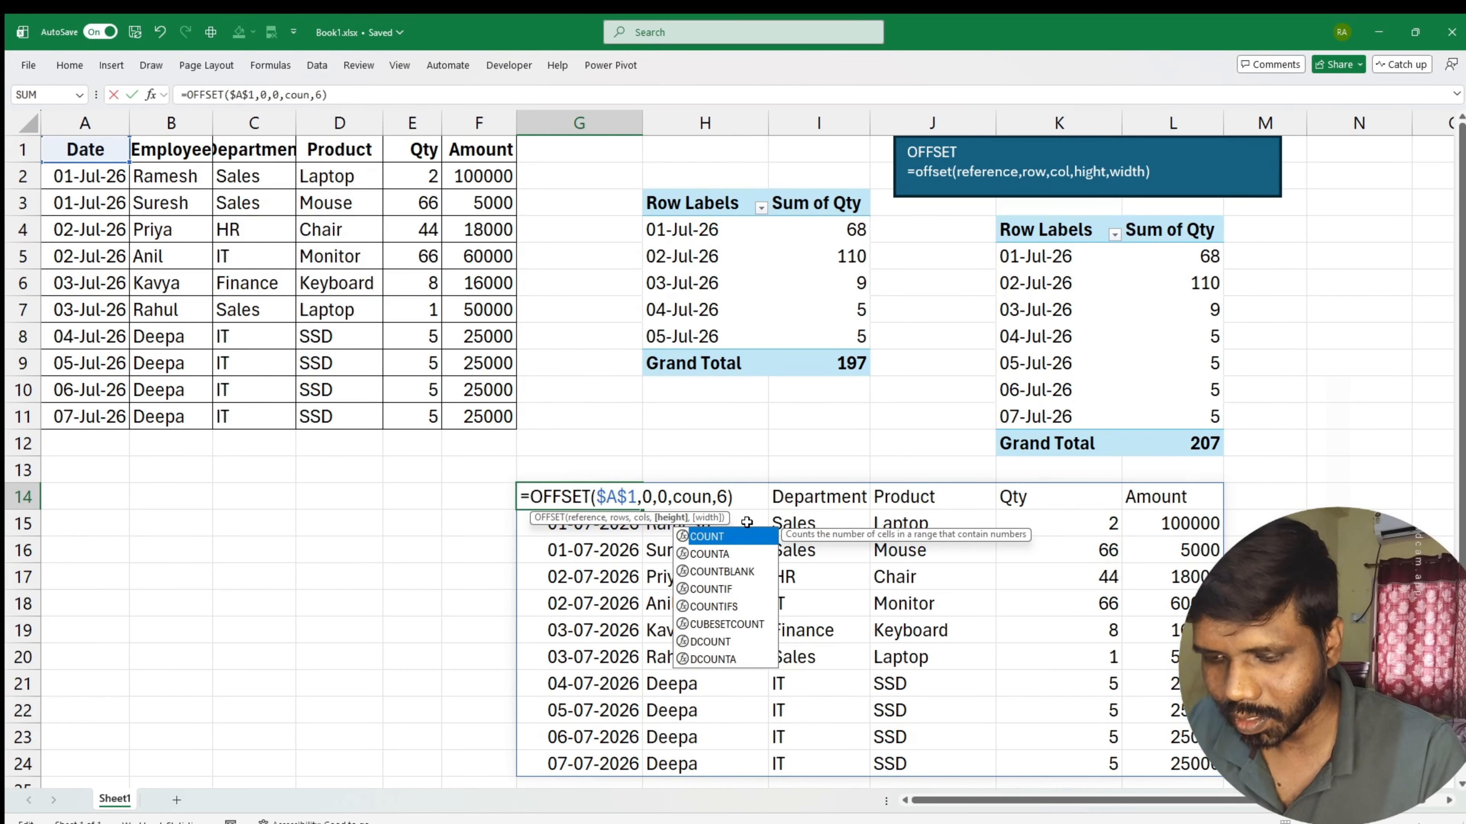
pyautogui.write('a(')
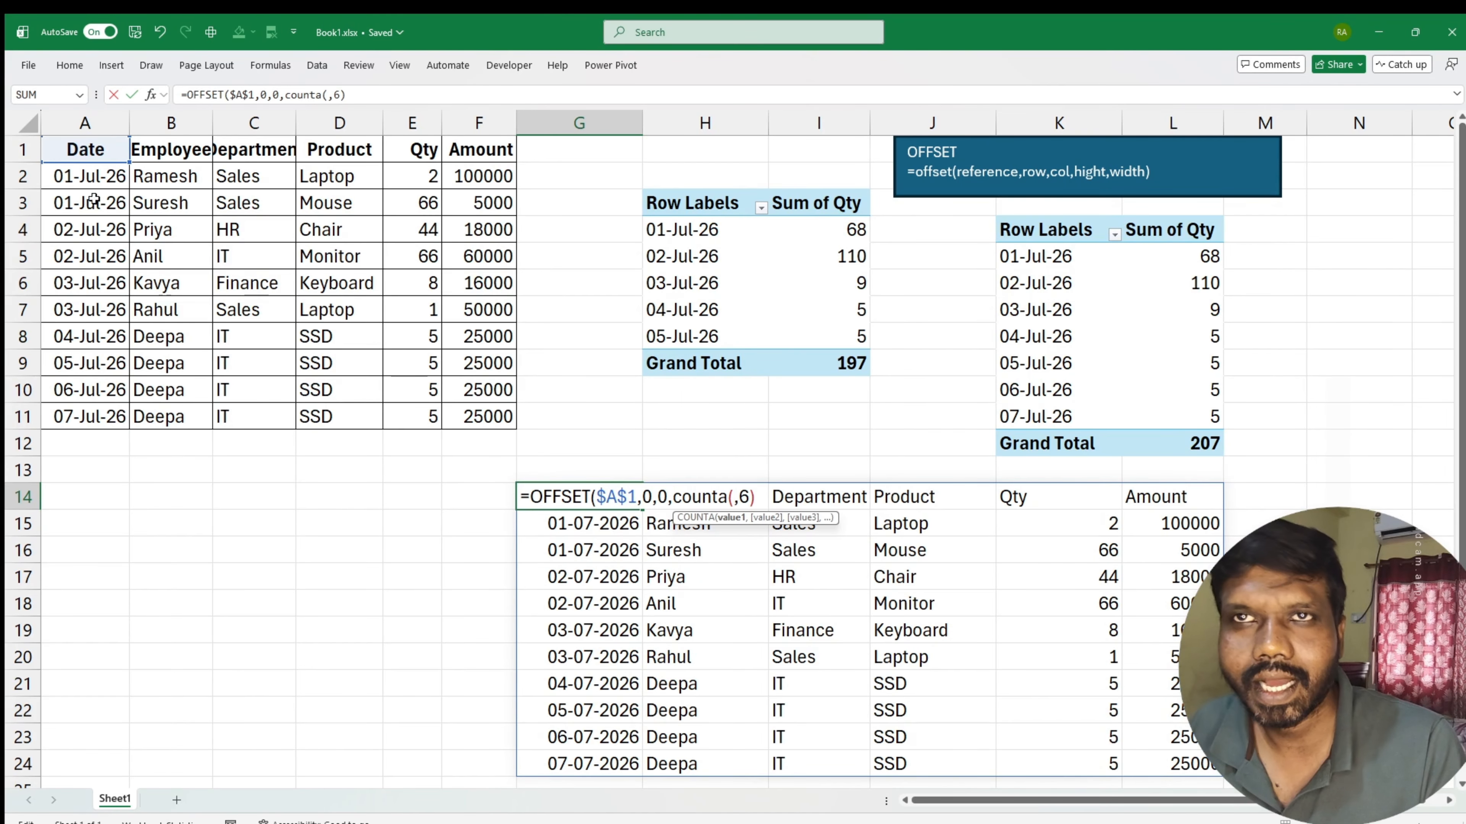
pyautogui.click(86, 121)
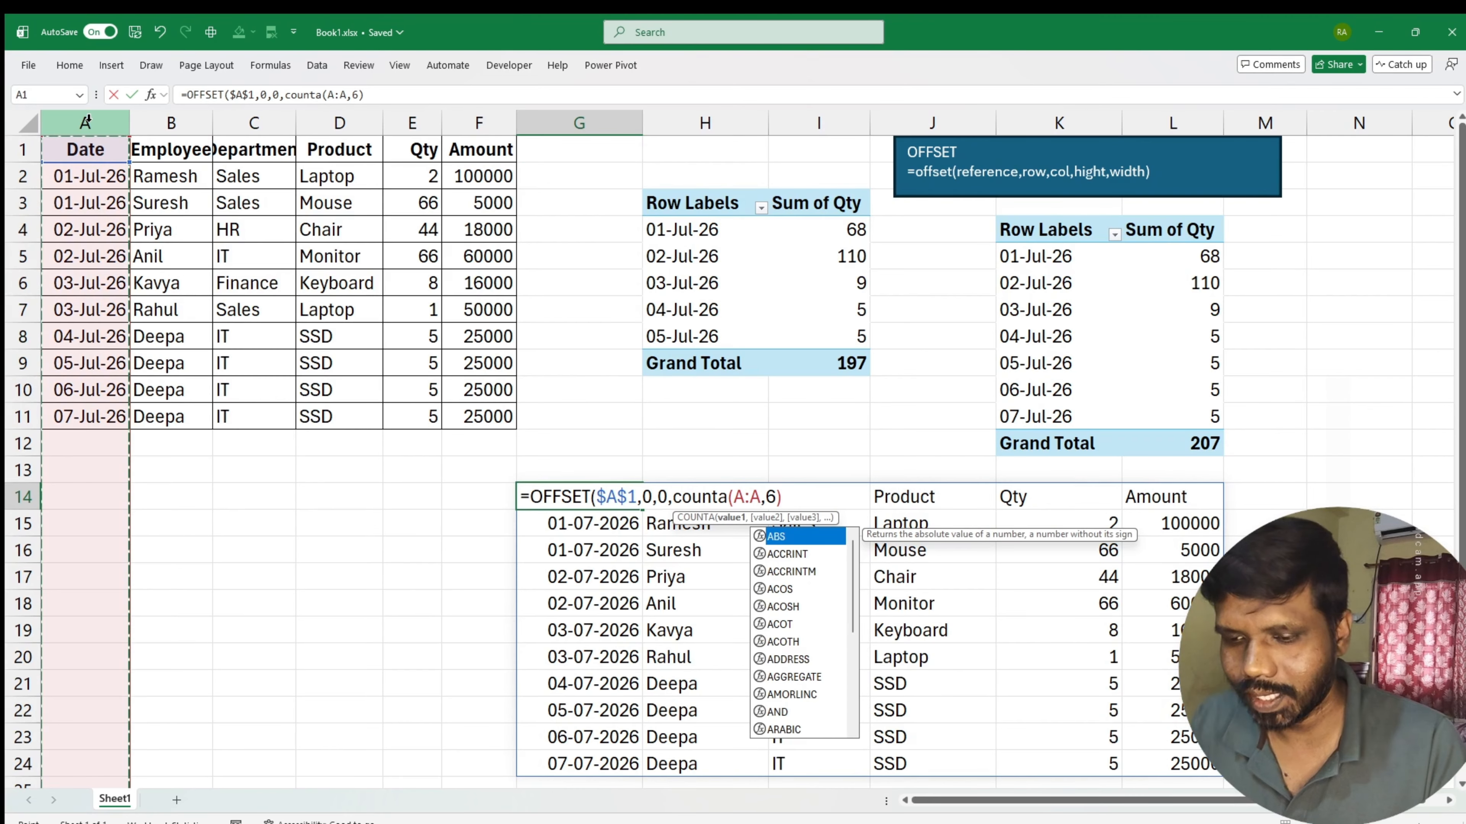
pyautogui.press('F4')
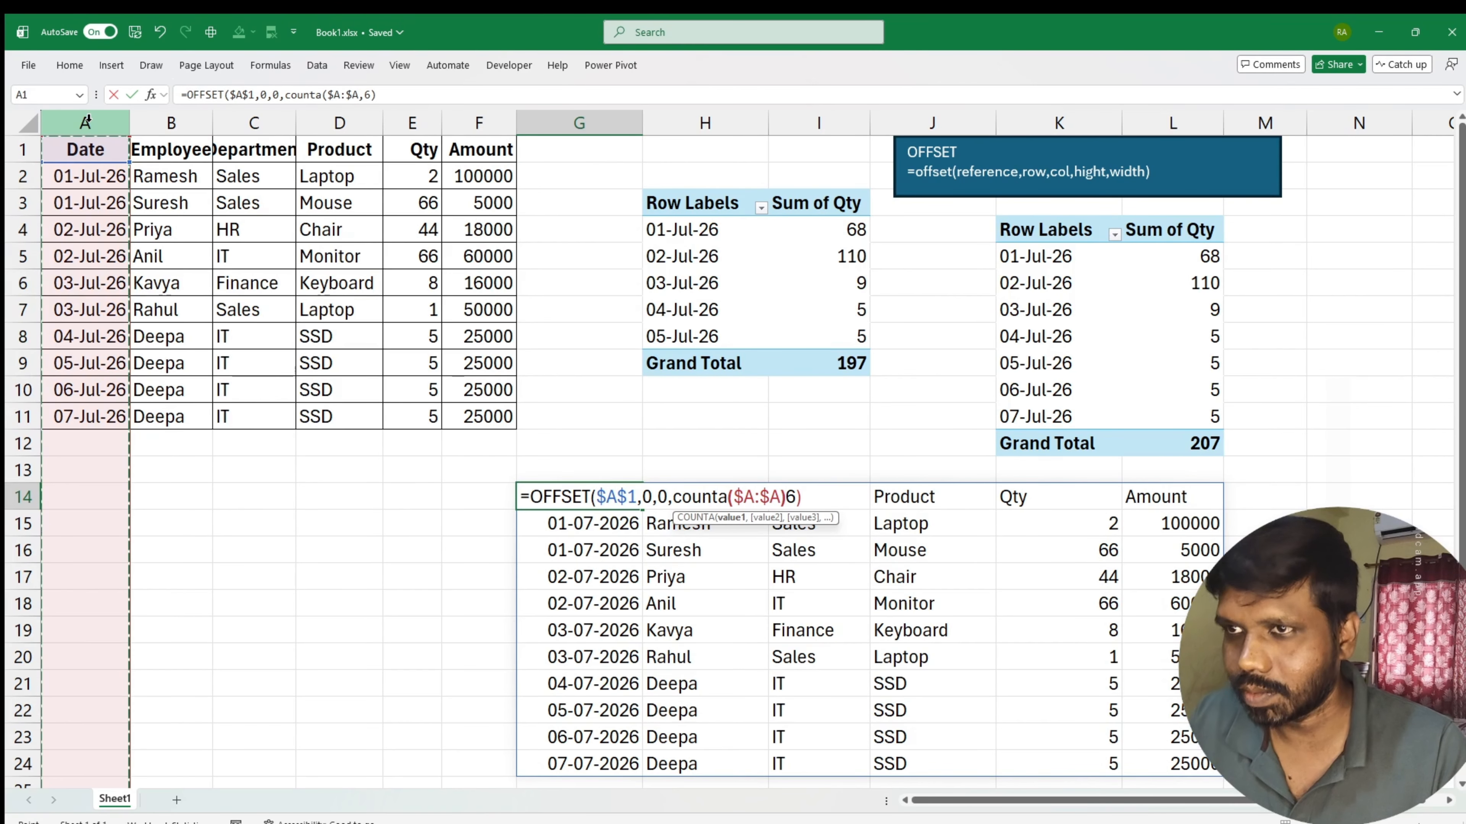
pyautogui.write(')')
pyautogui.press('Return')
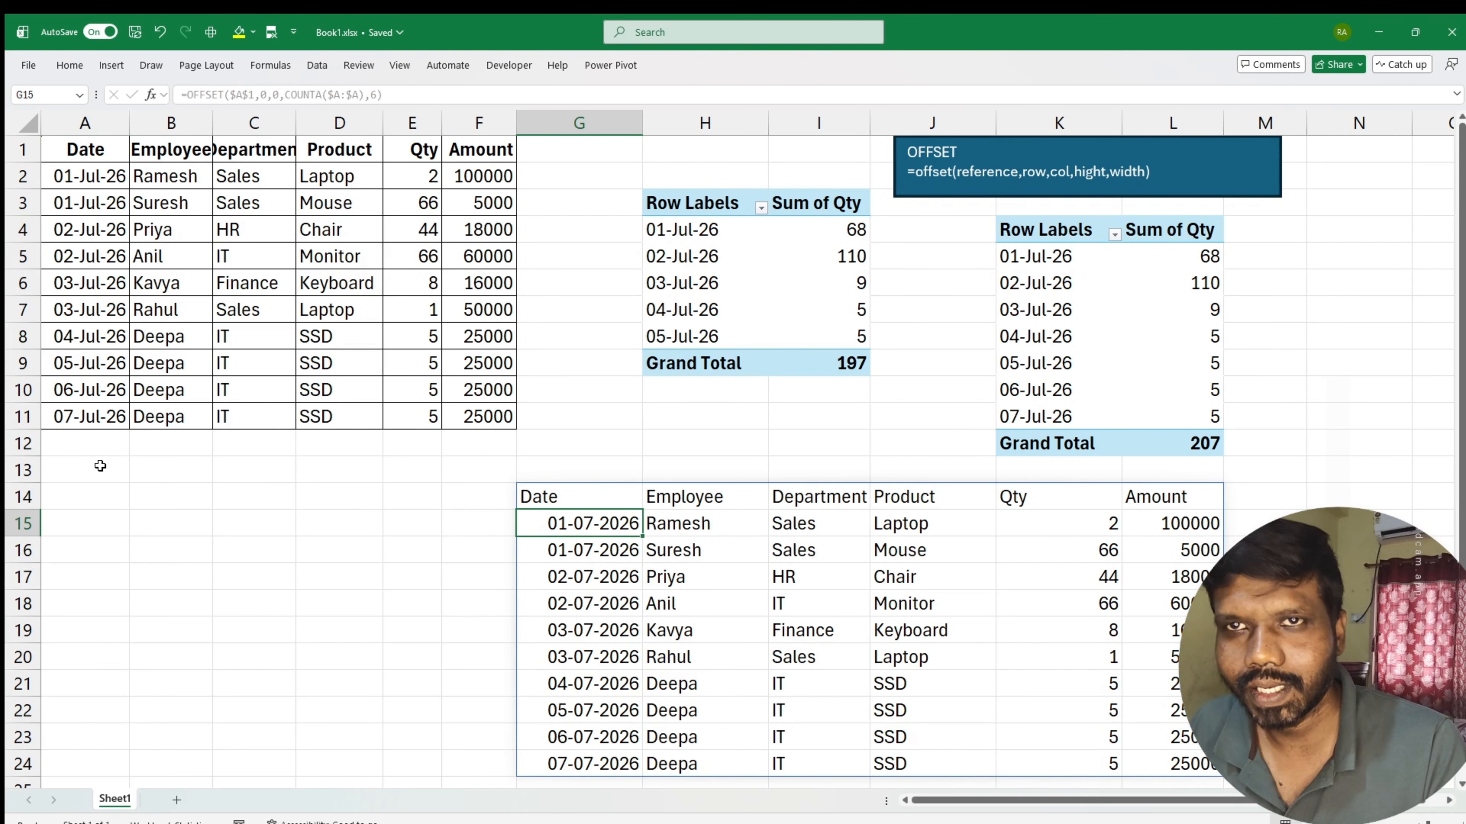
# Step: Clear the 06-Jul-26 and 07-Jul-26 records by deleting the contents of A10:F12
pyautogui.moveTo(85, 395); pyautogui.dragTo(497, 436)
pyautogui.press('Delete')
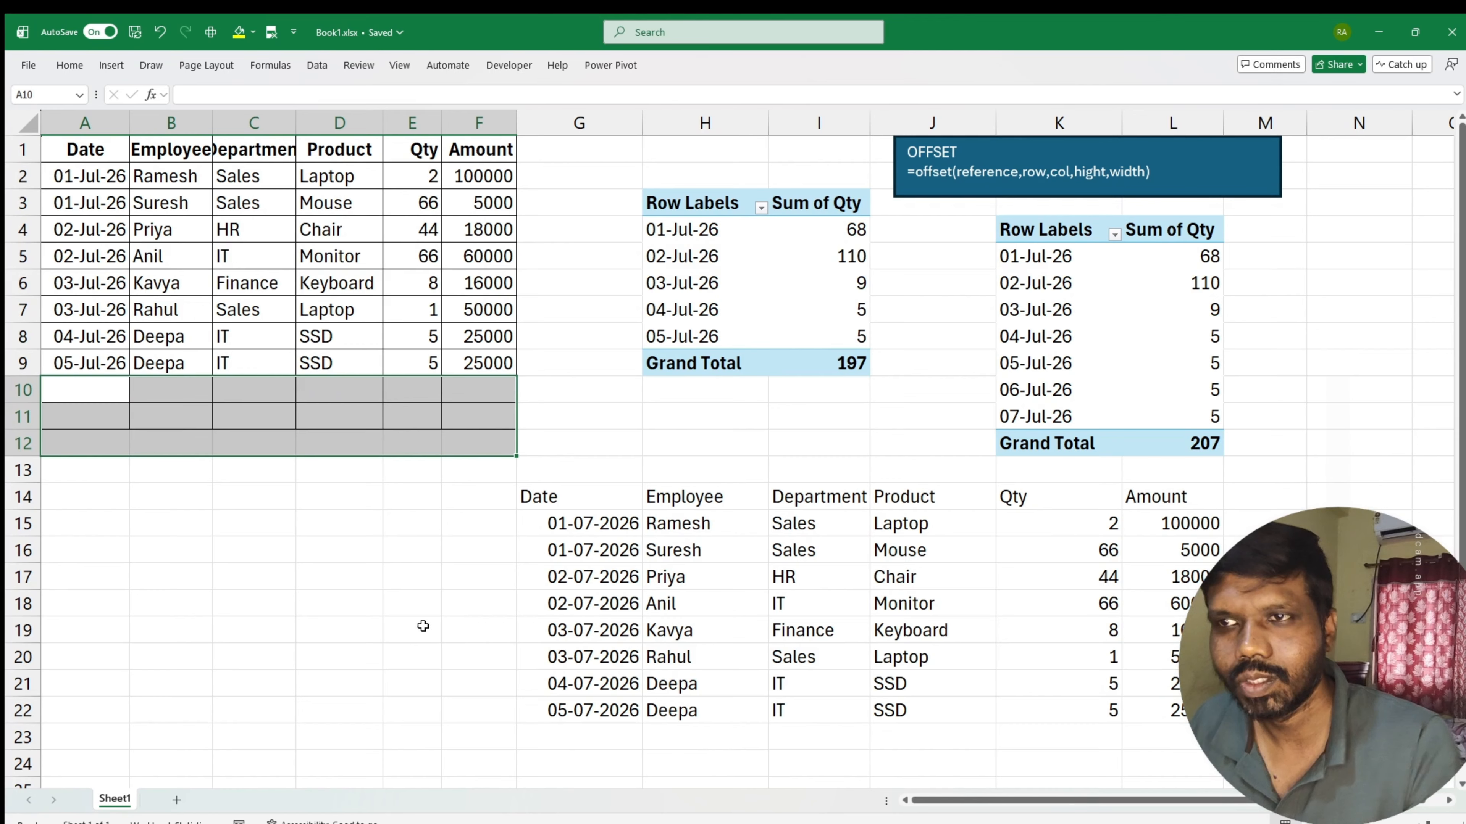
# Step: Replace the fixed width 6 in the G14 OFFSET formula with COUNTA($1:$1)
pyautogui.click(580, 496)
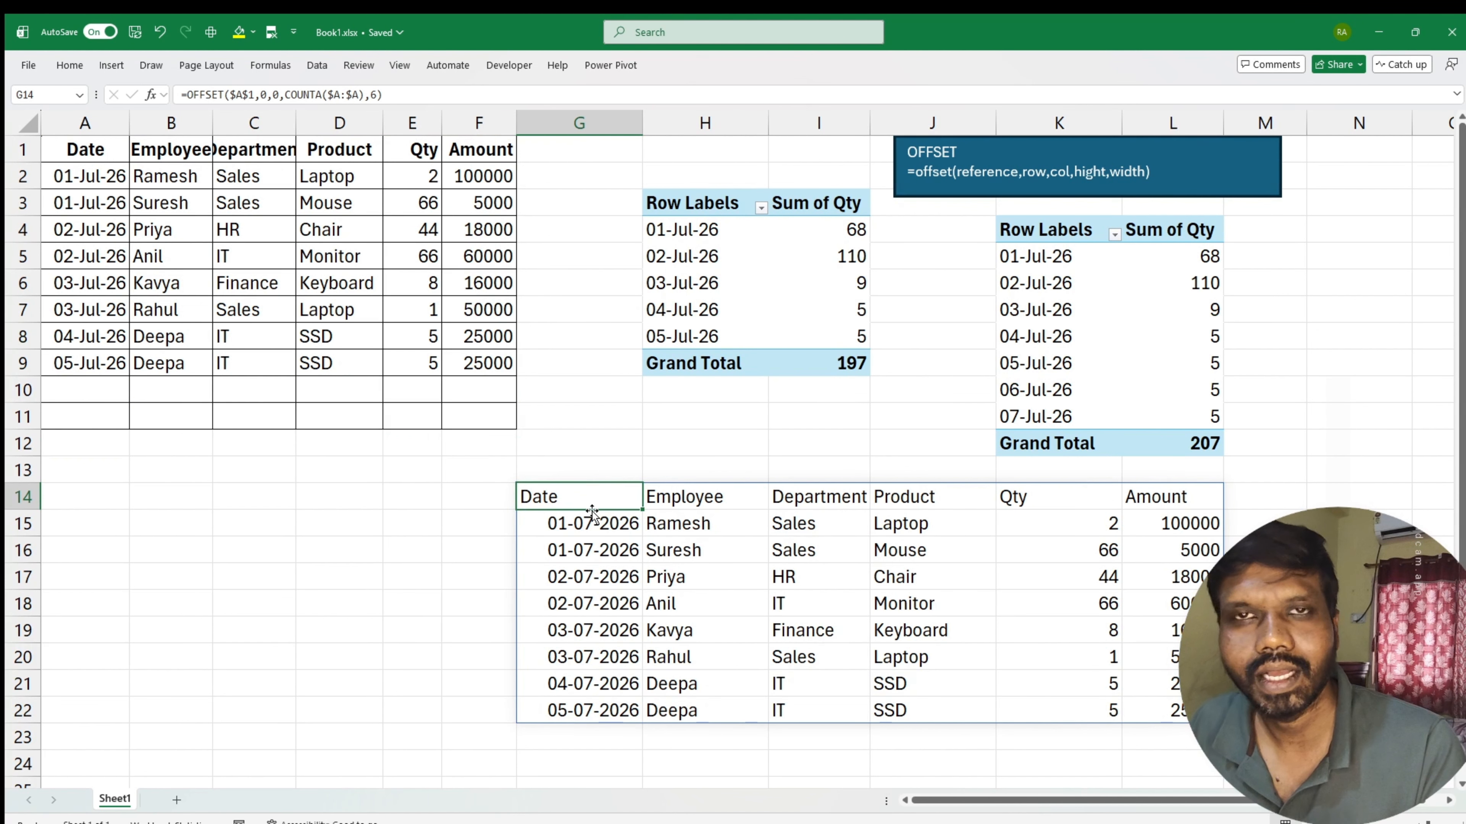
pyautogui.doubleClick(589, 498)
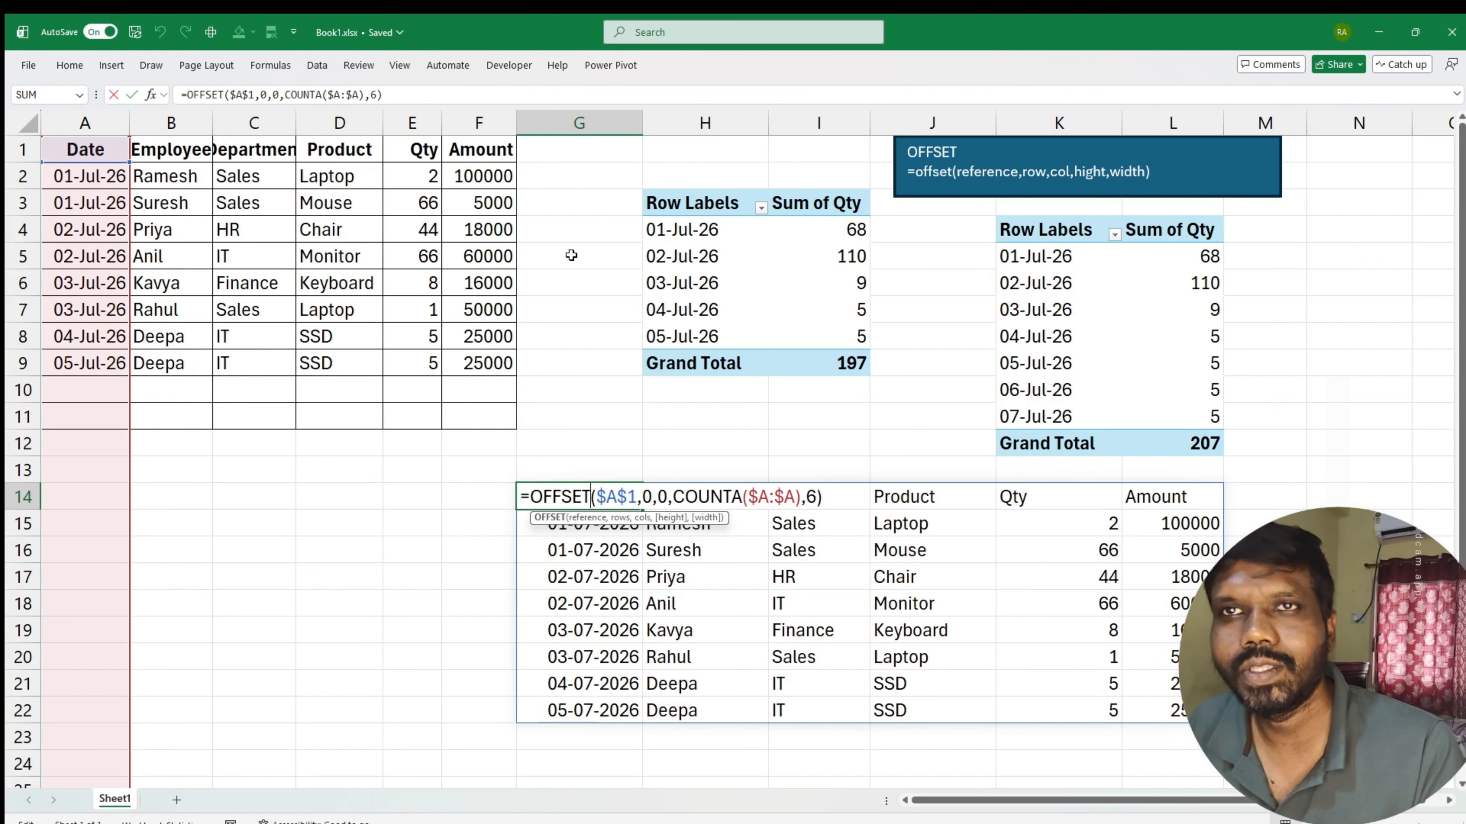
pyautogui.click(820, 498)
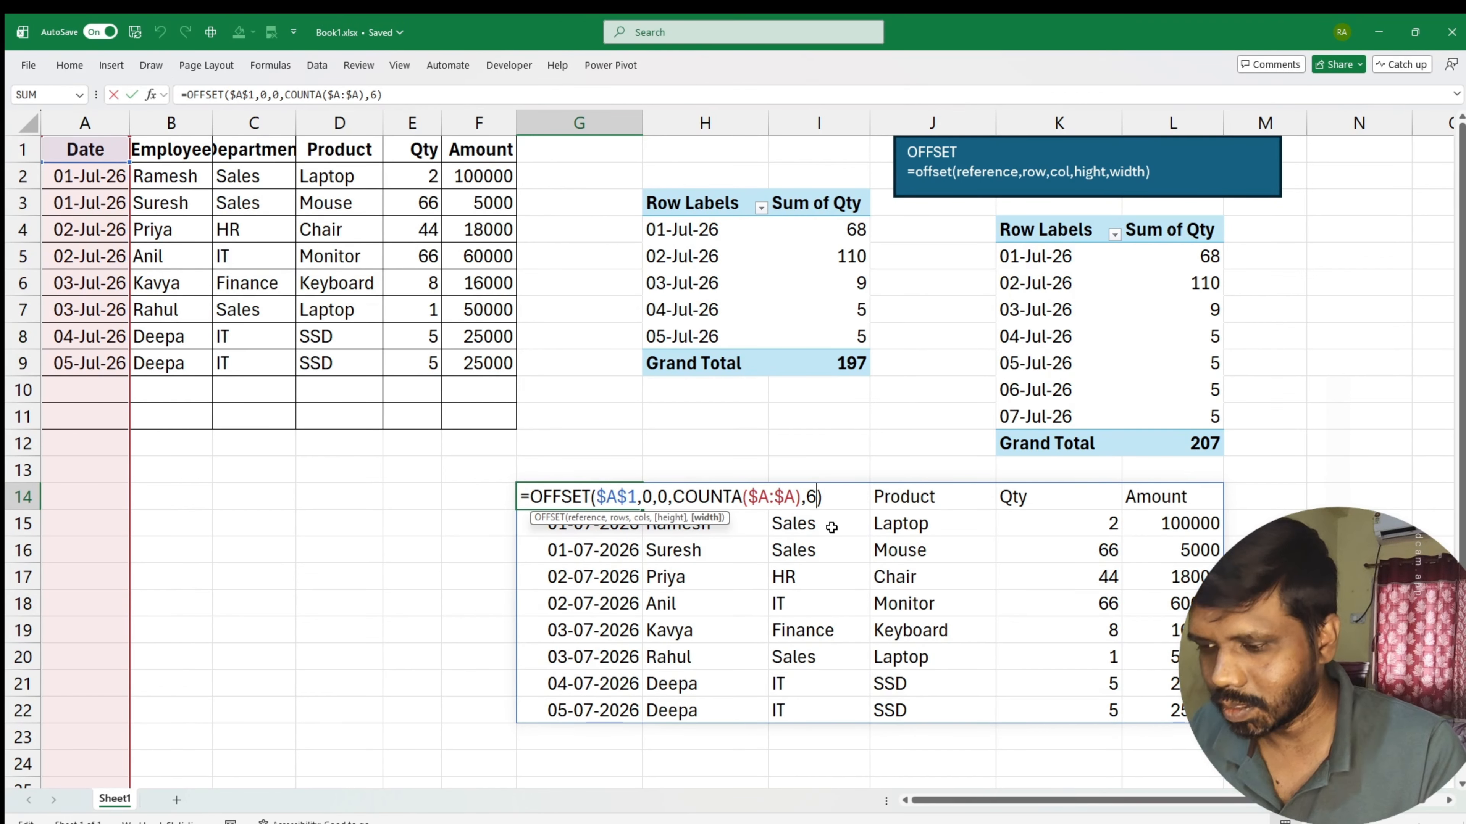
pyautogui.press('BackSpace')
pyautogui.write('counta')
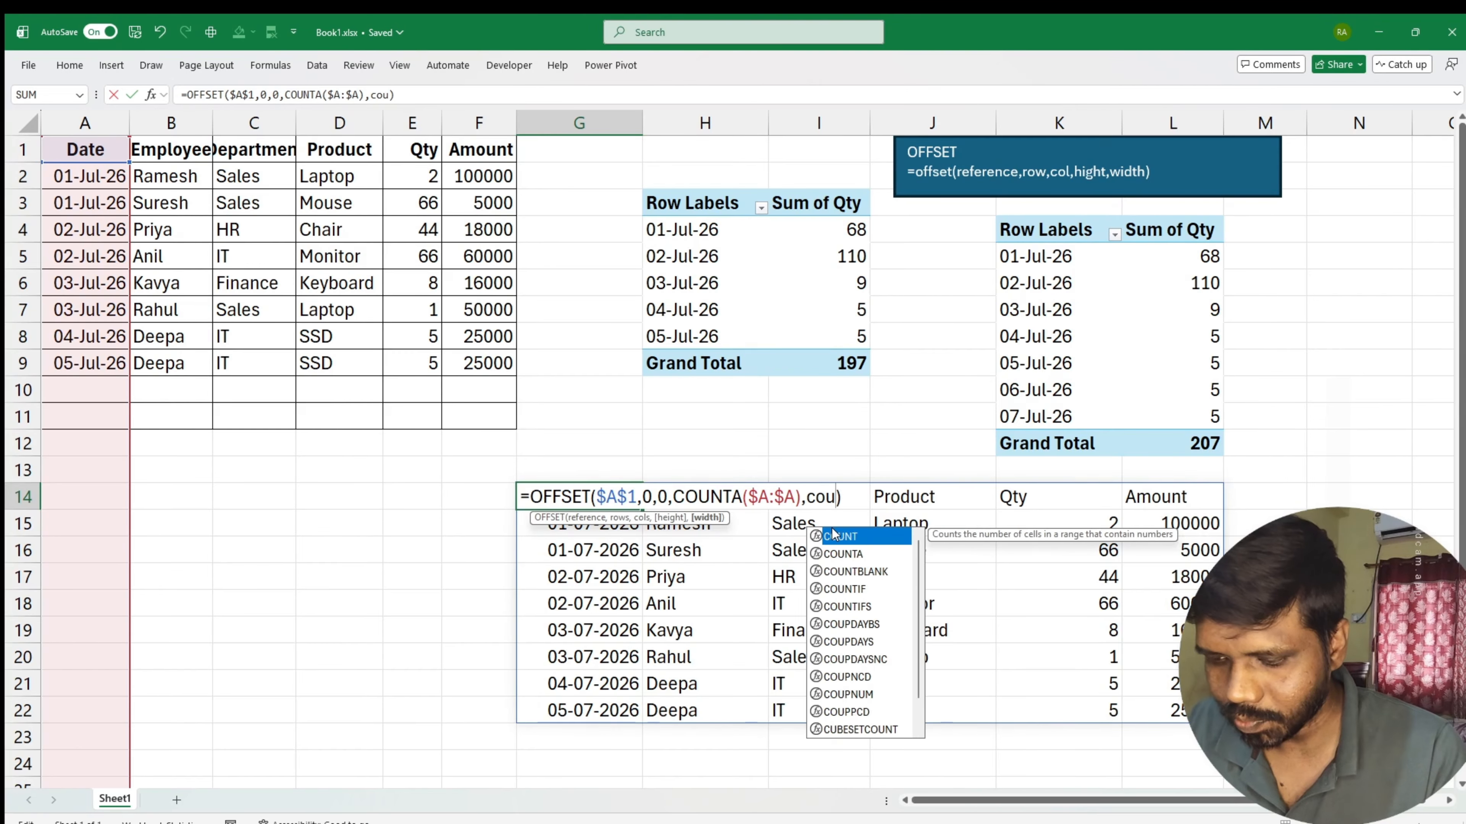
pyautogui.write('(')
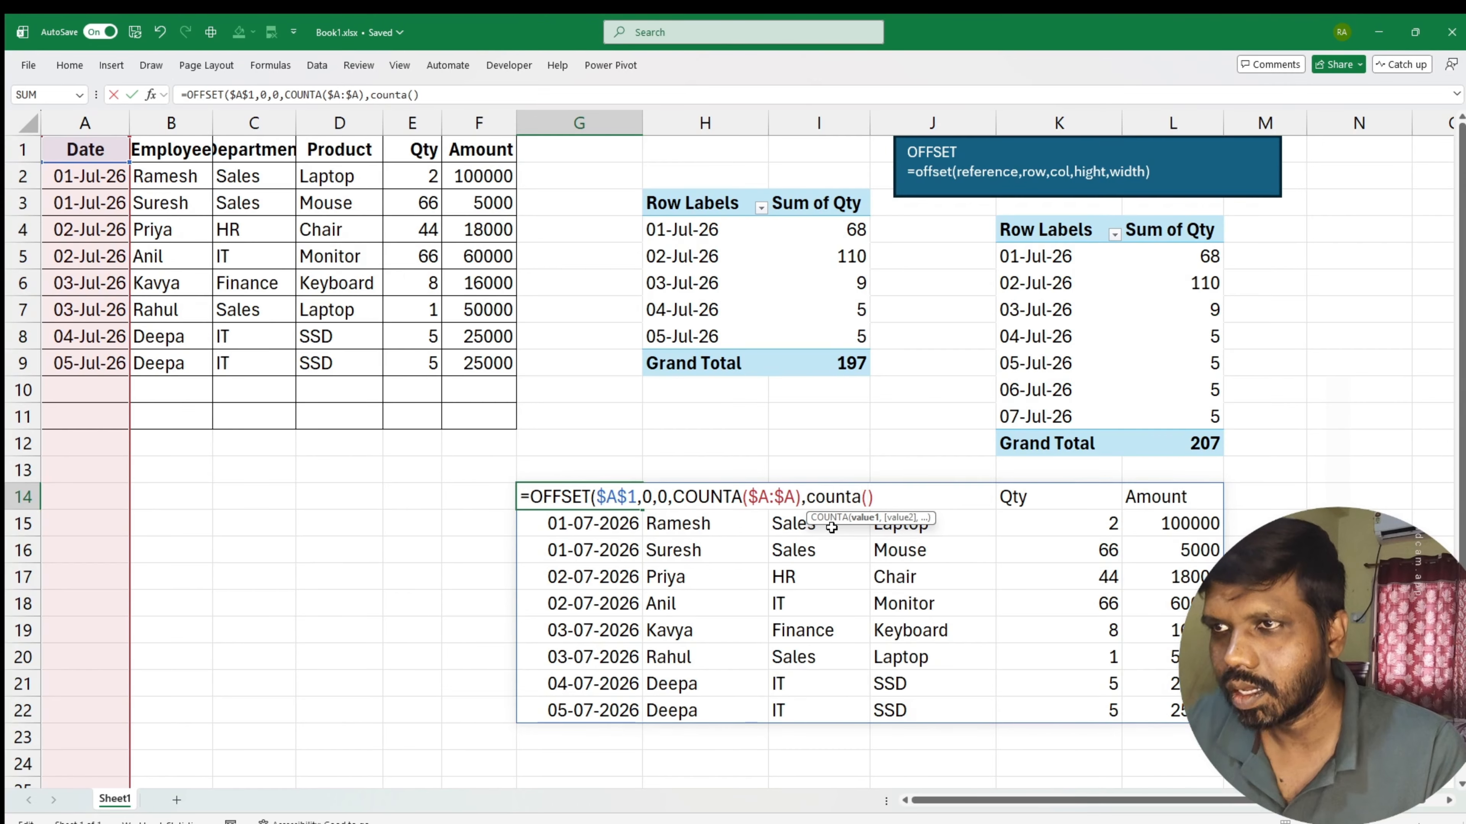
pyautogui.click(9, 150)
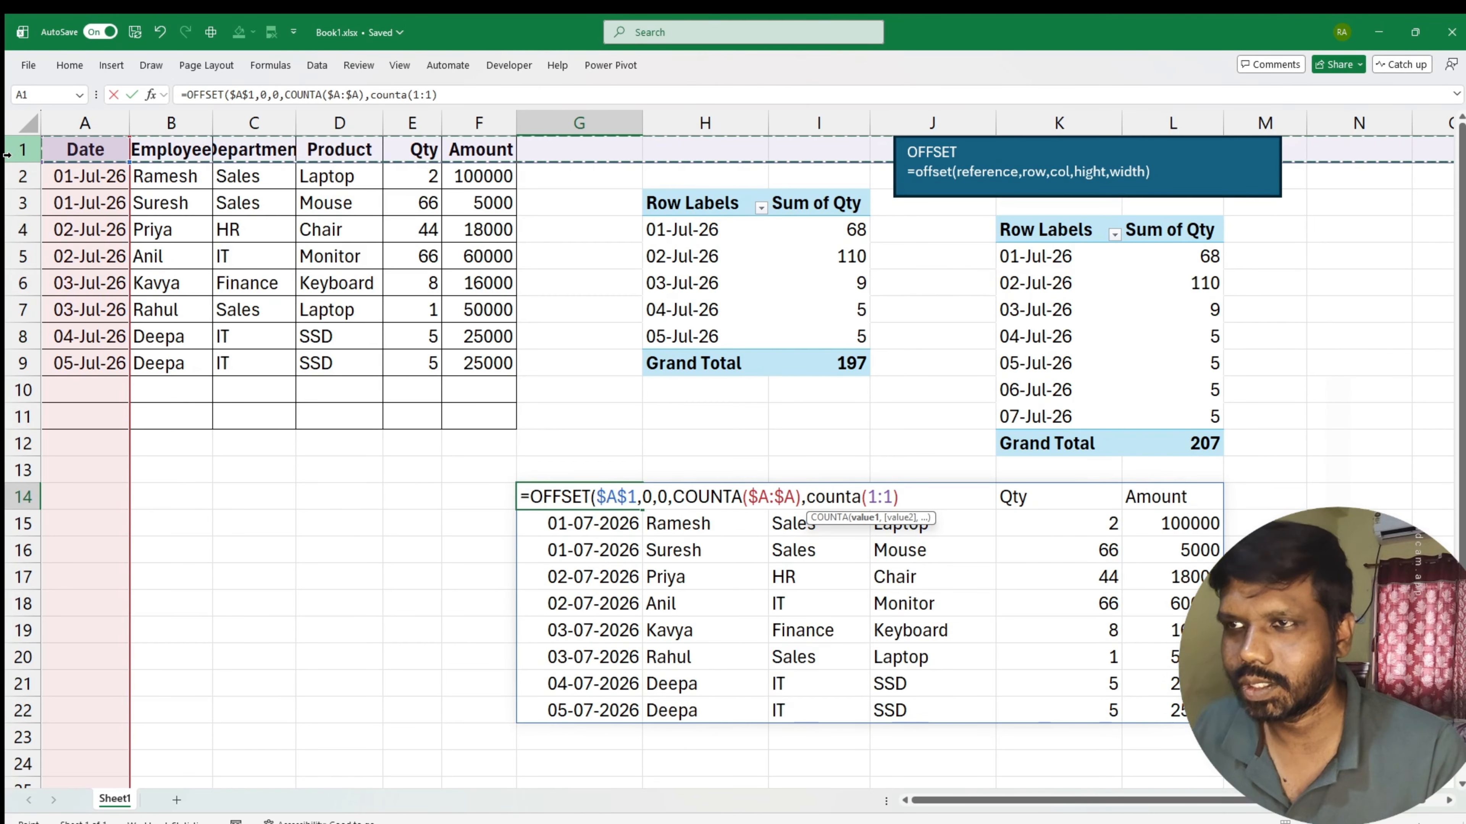
pyautogui.press('F4')
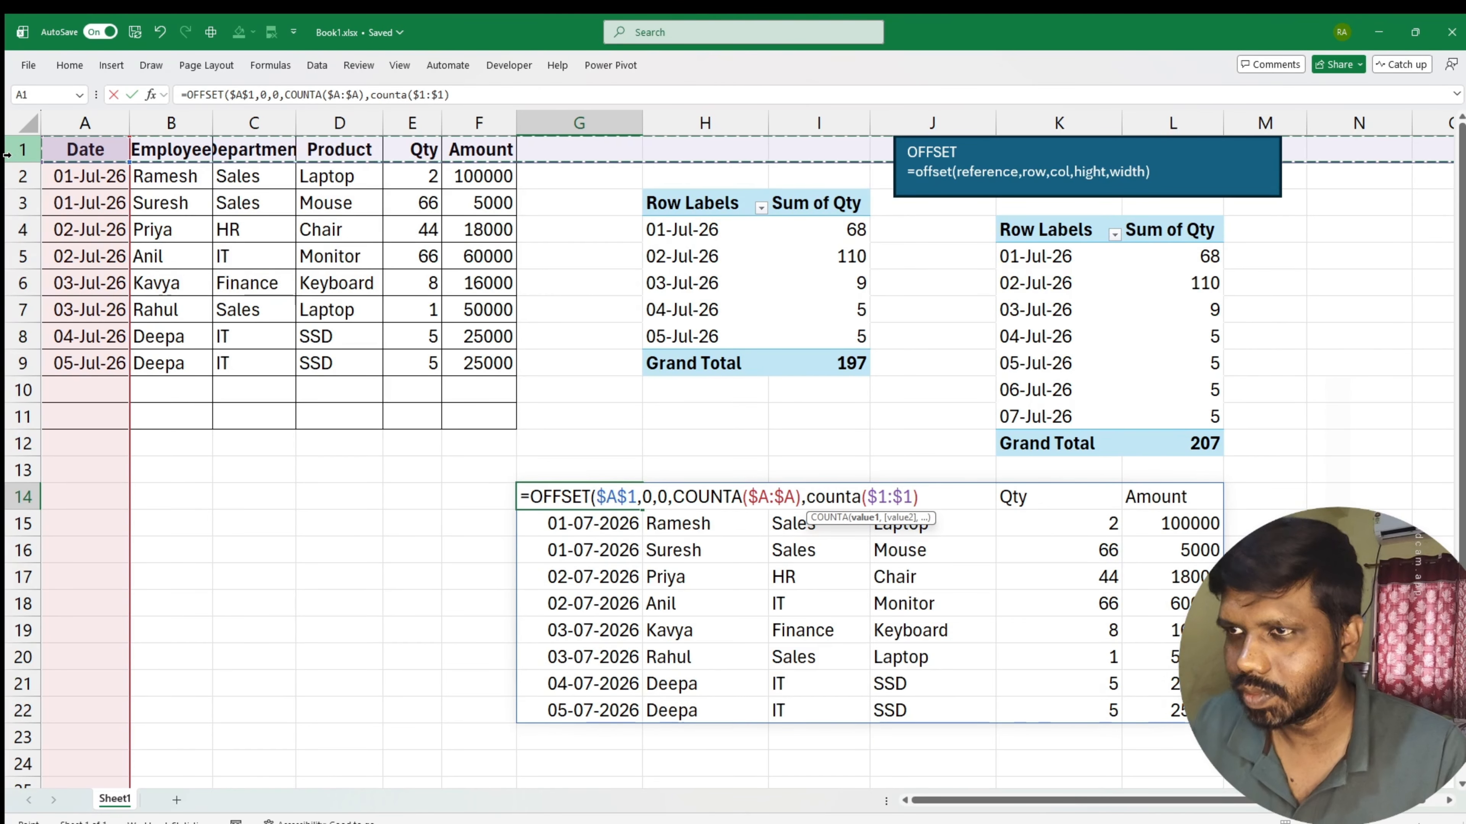
pyautogui.press('Return')
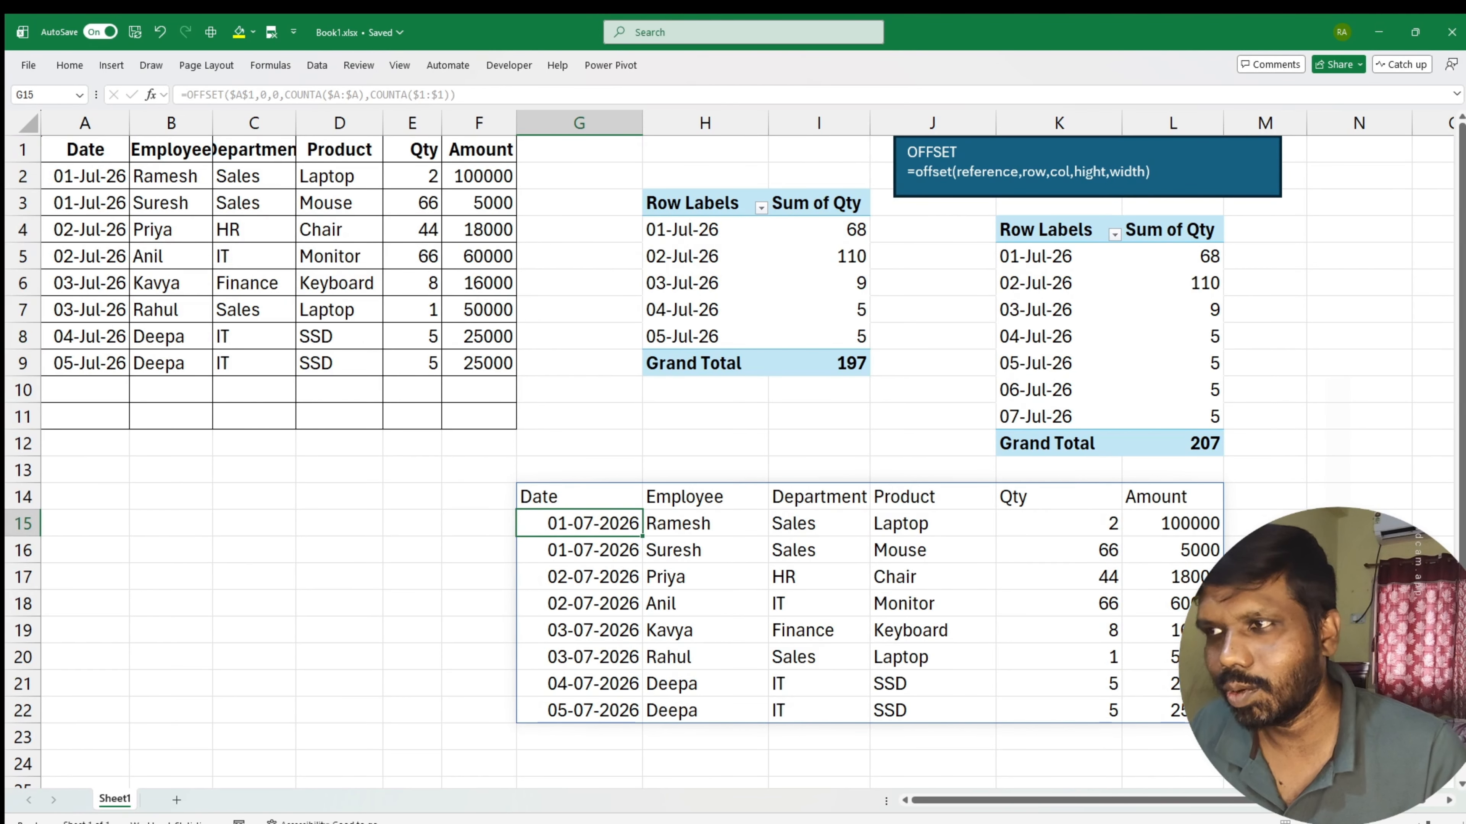
# Step: Add a new source column with the header Area in G1 and the value hff in G2
pyautogui.click(541, 152)
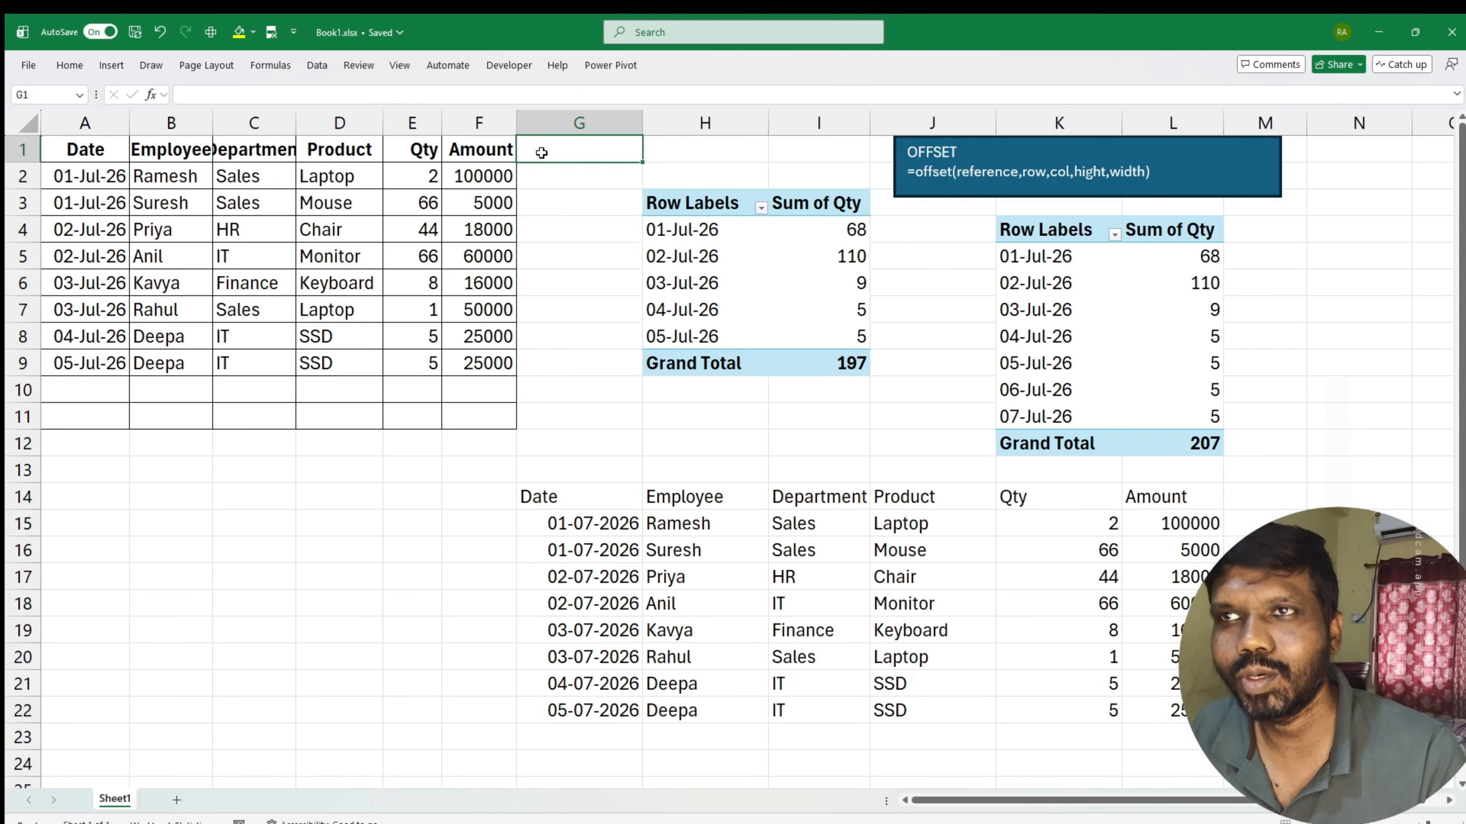
pyautogui.write('Area')
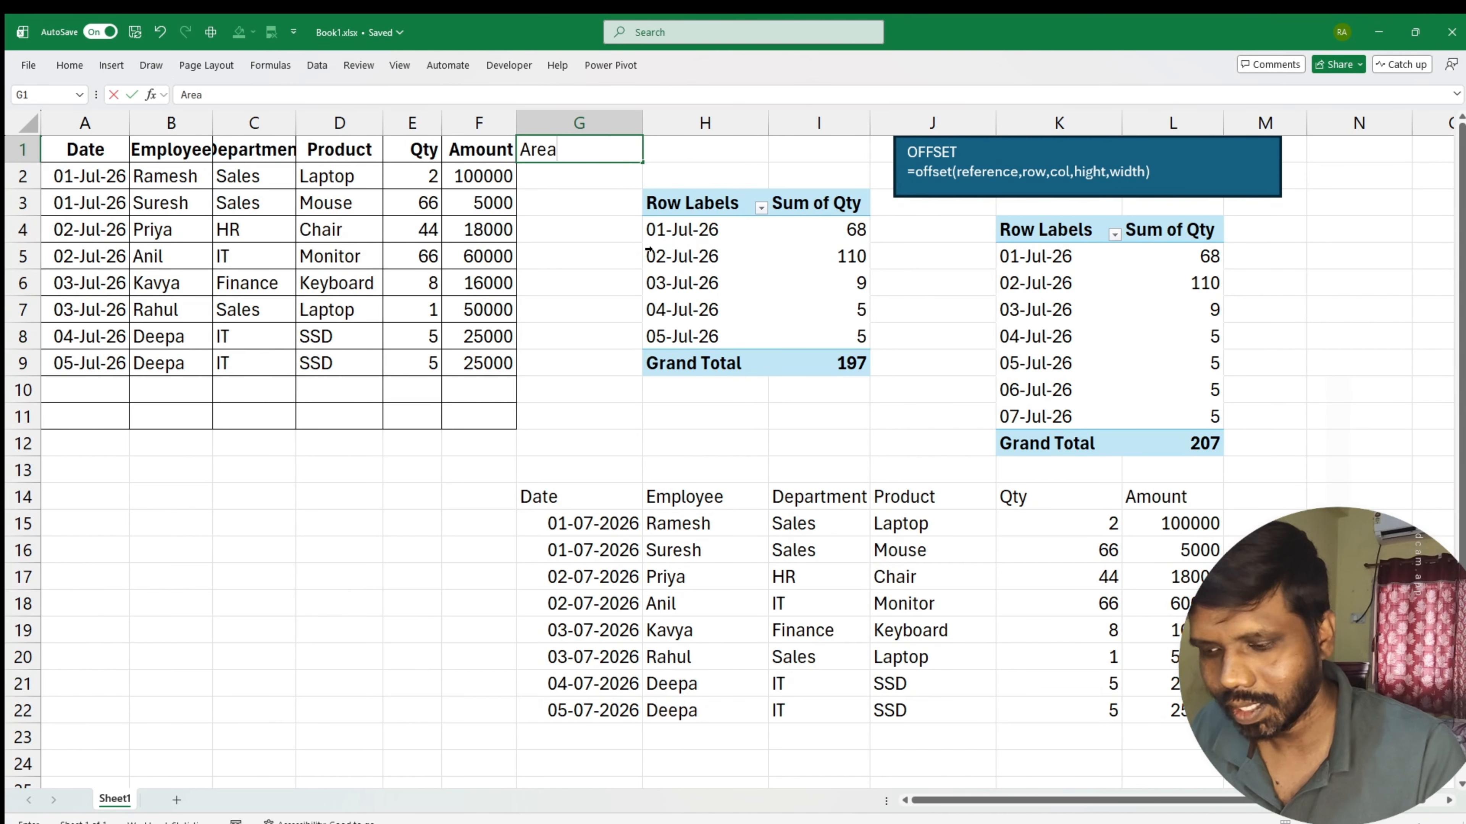
pyautogui.press('Return')
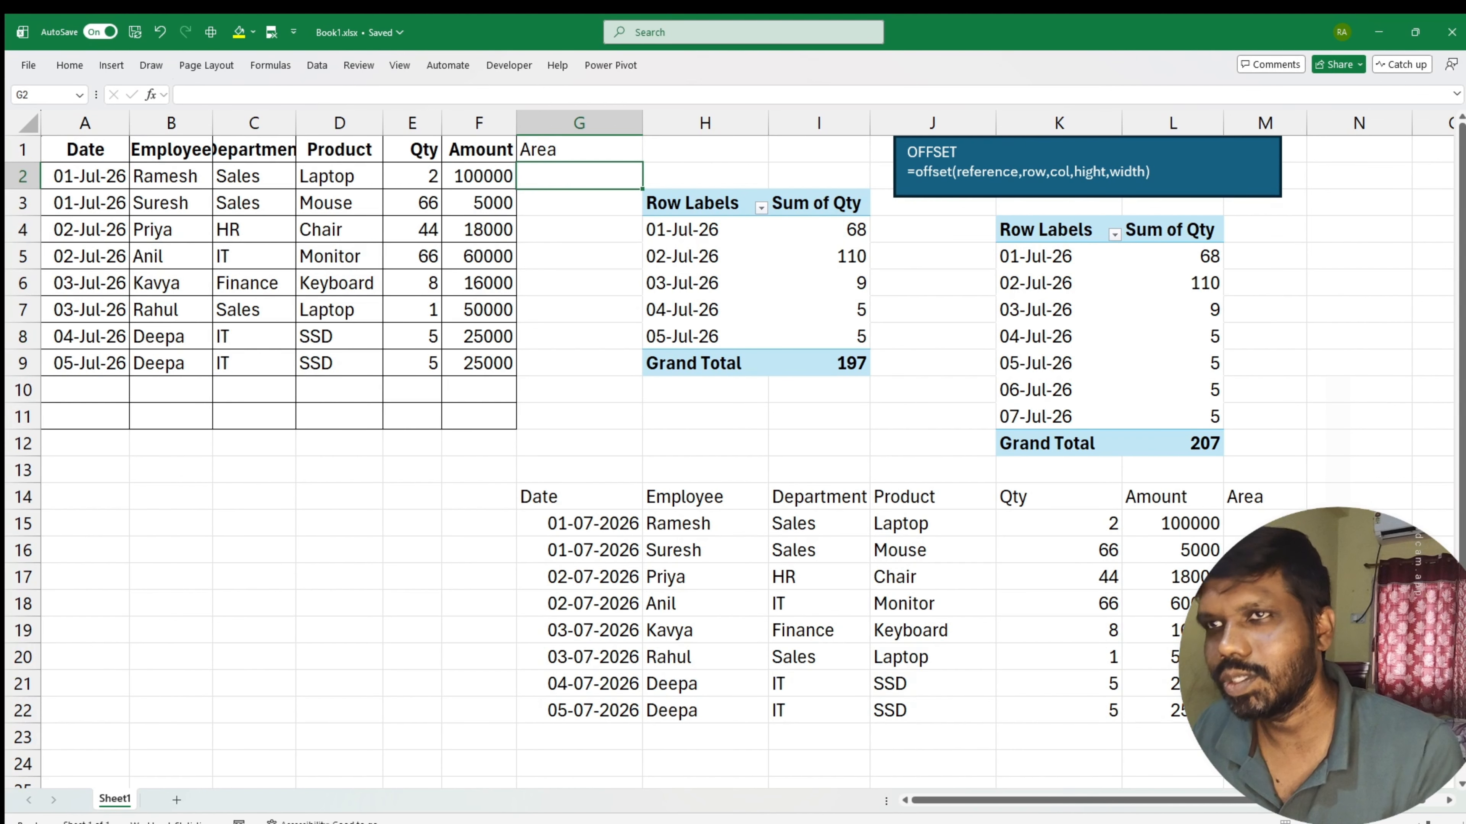
pyautogui.write('hff')
pyautogui.click(581, 414)
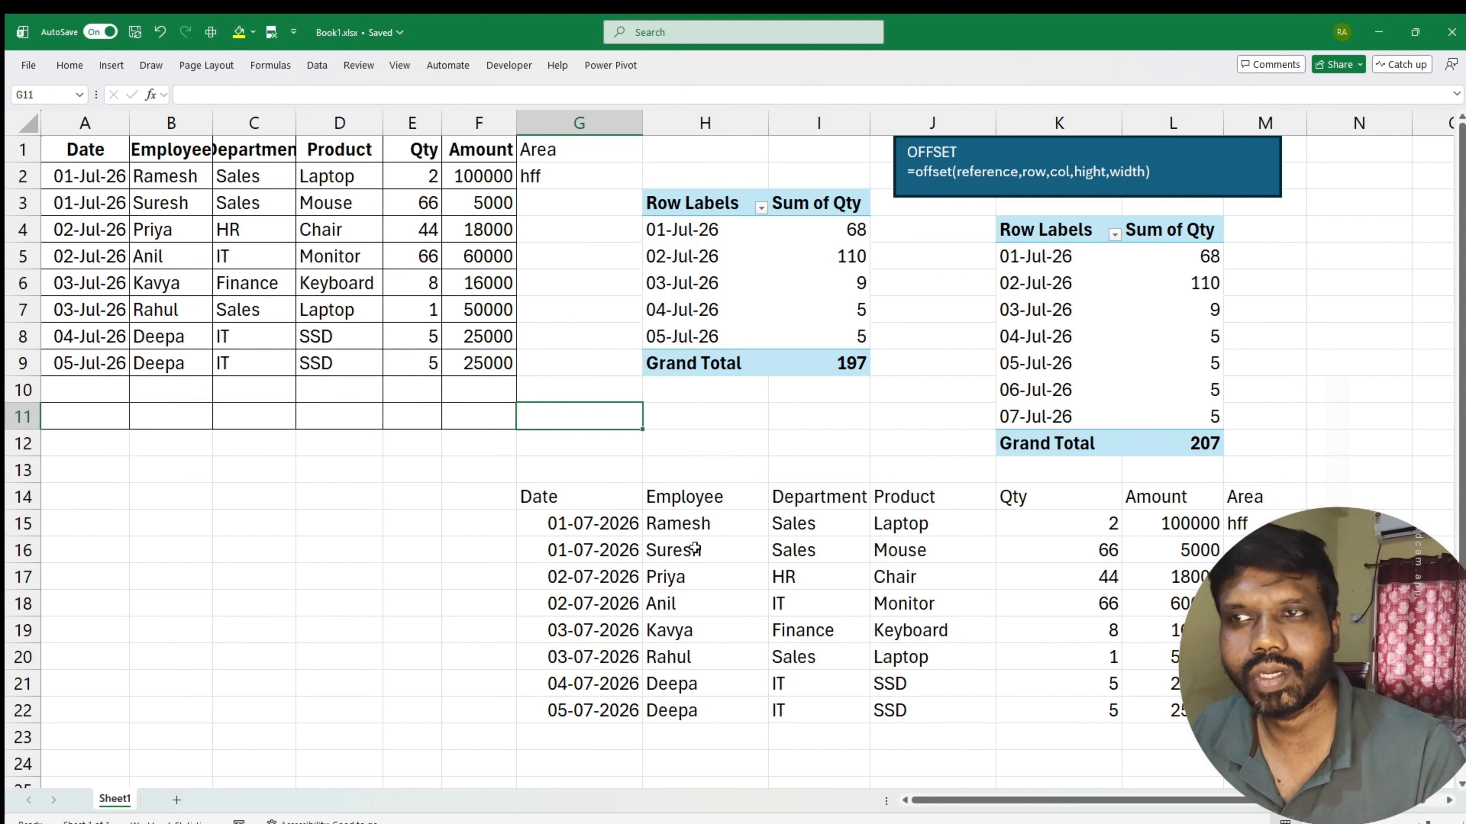
# Step: Undo the Area header and hff value entries in column G
pyautogui.click(559, 510)
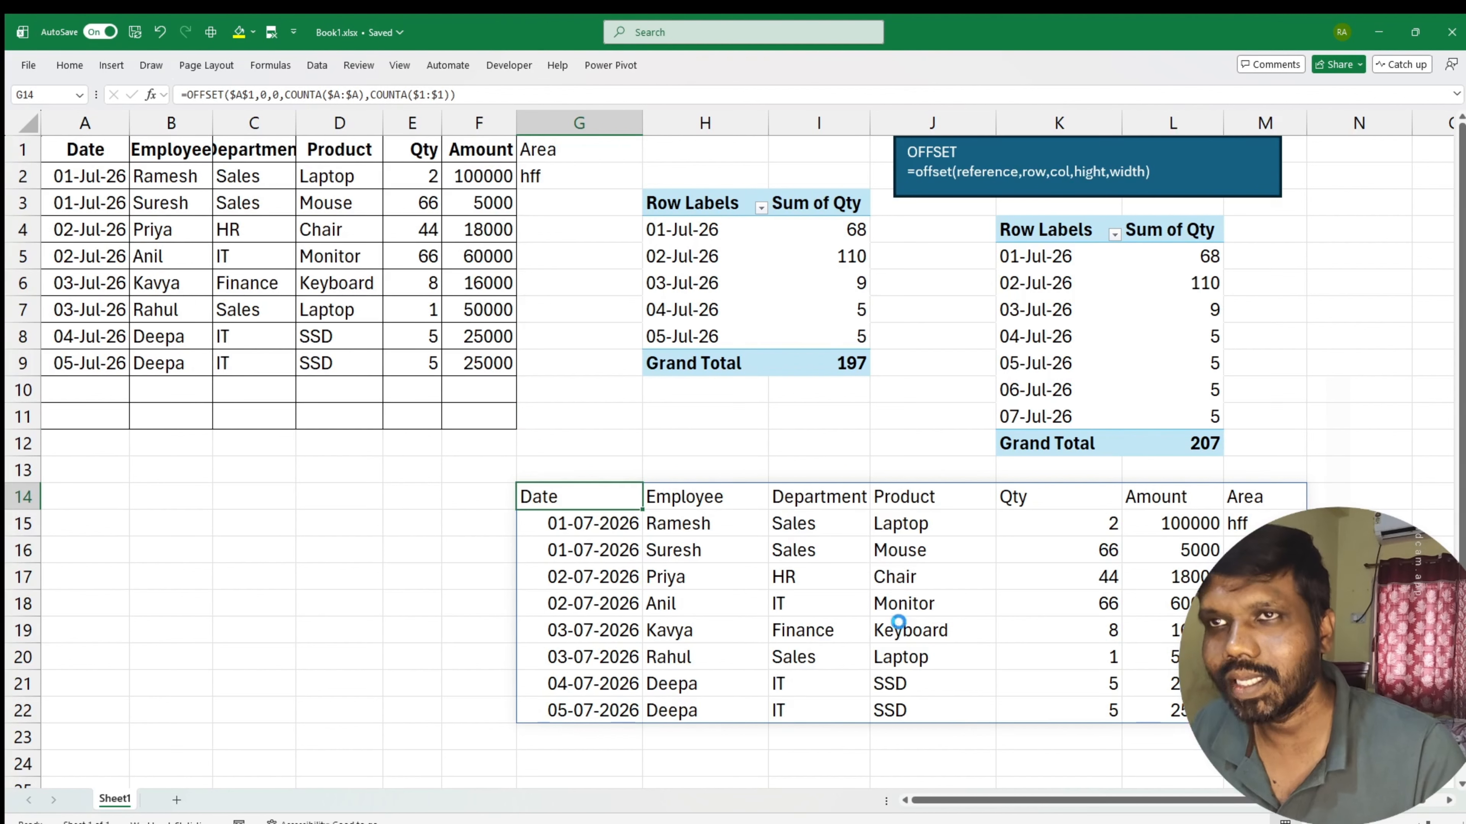
pyautogui.hotkey('ctrl', 'z')
pyautogui.hotkey('ctrl', 'z')
# Step: Copy the full OFFSET formula text from G14, leaving the cell unchanged
pyautogui.click(583, 491)
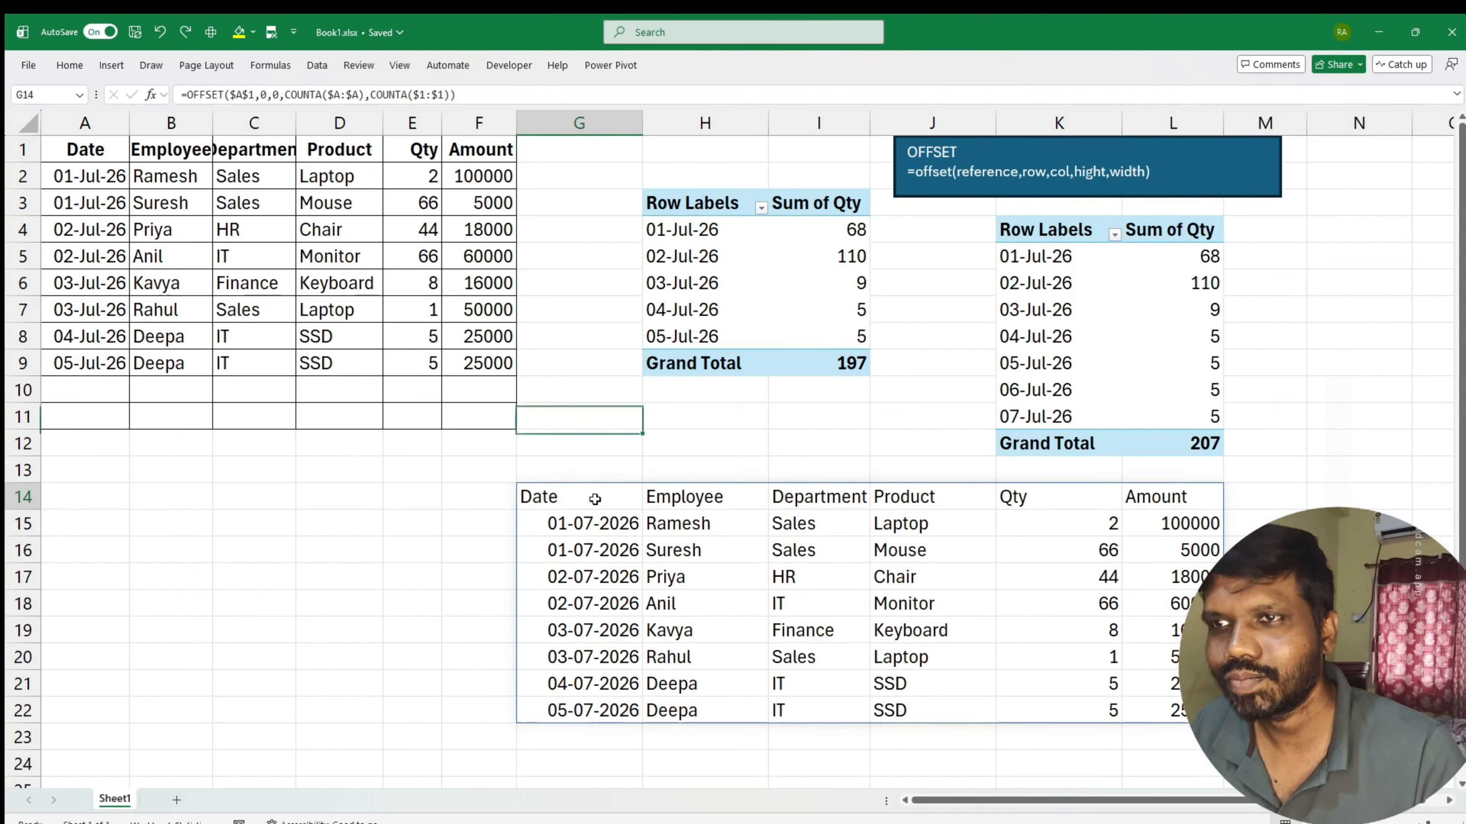
pyautogui.doubleClick(569, 498)
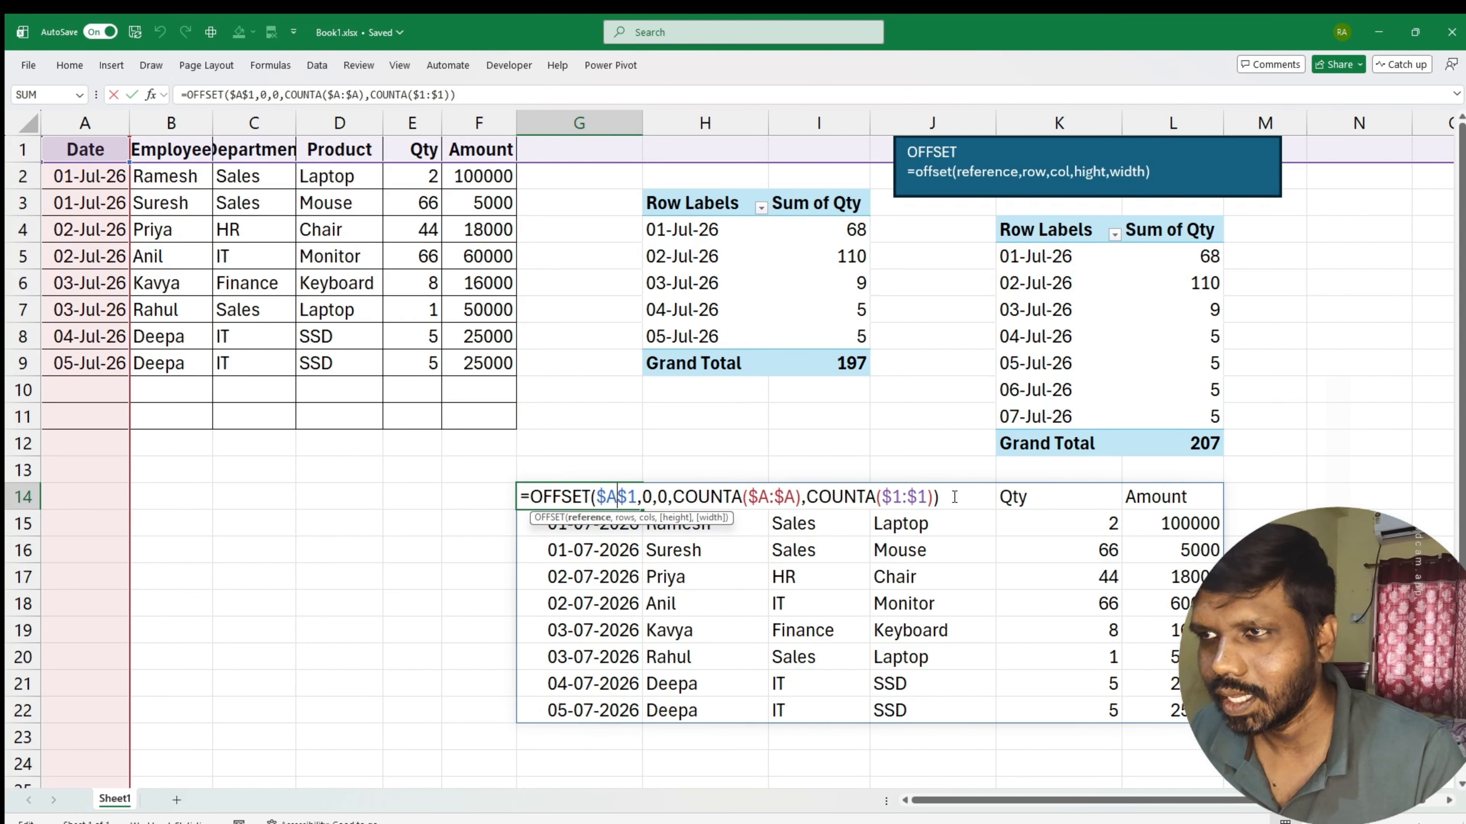
pyautogui.moveTo(954, 497); pyautogui.dragTo(504, 510)
pyautogui.hotkey('ctrl', 'c')
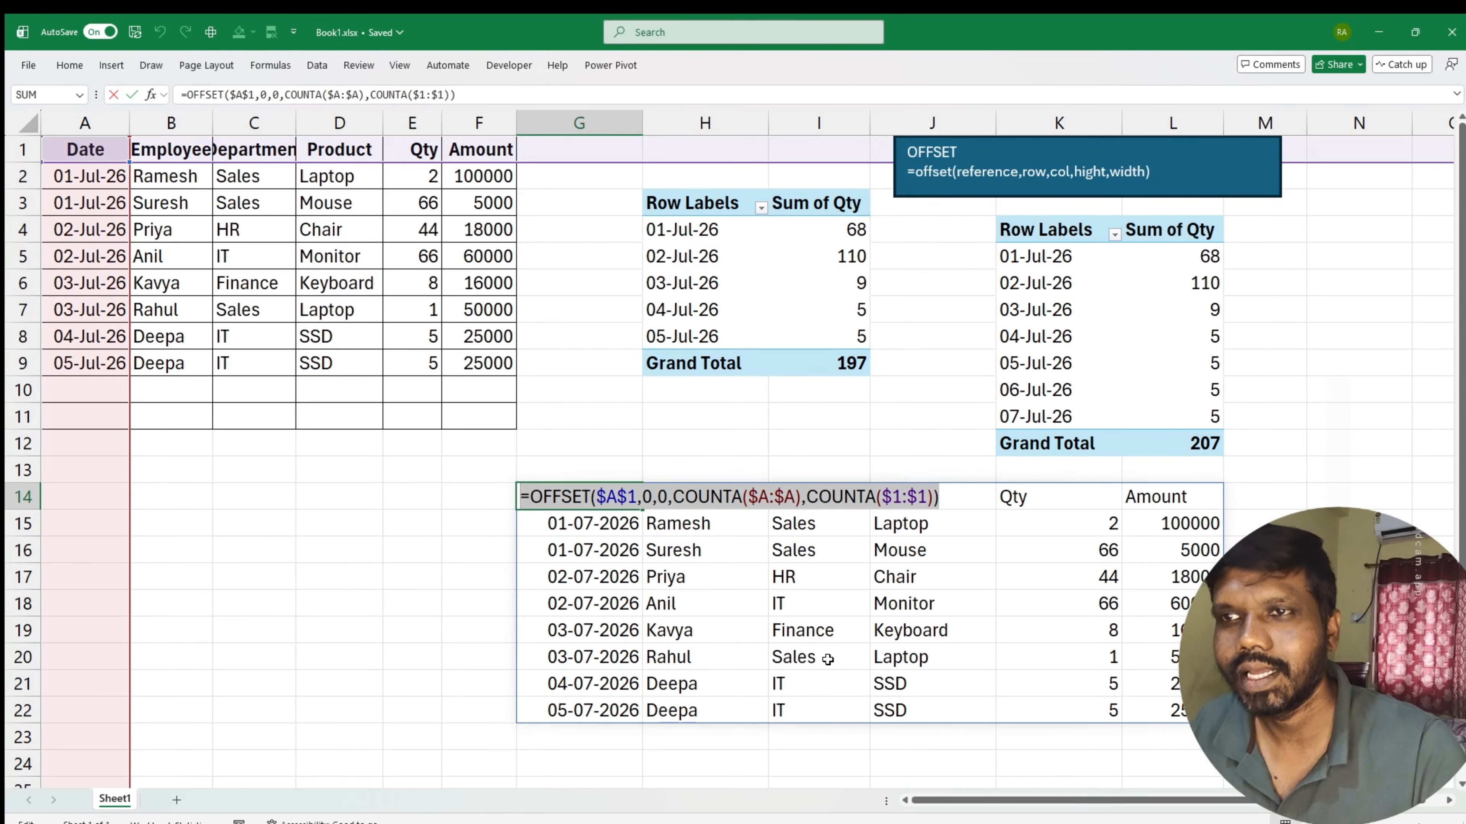
pyautogui.press('Escape')
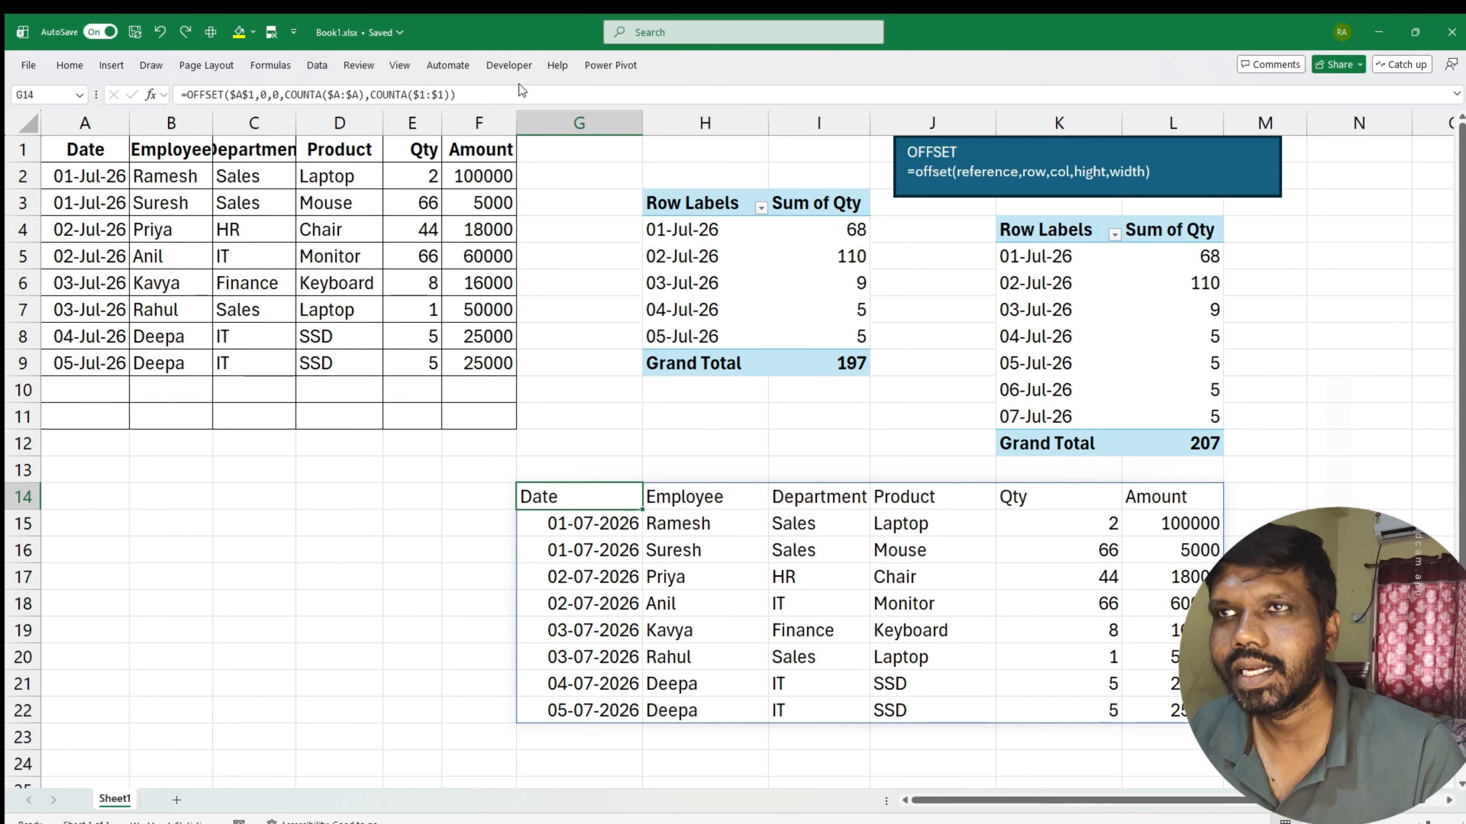
# Step: Define a workbook-scoped name called dynamic that refers to the copied OFFSET formula with COUNTA height and width
pyautogui.click(750, 368)
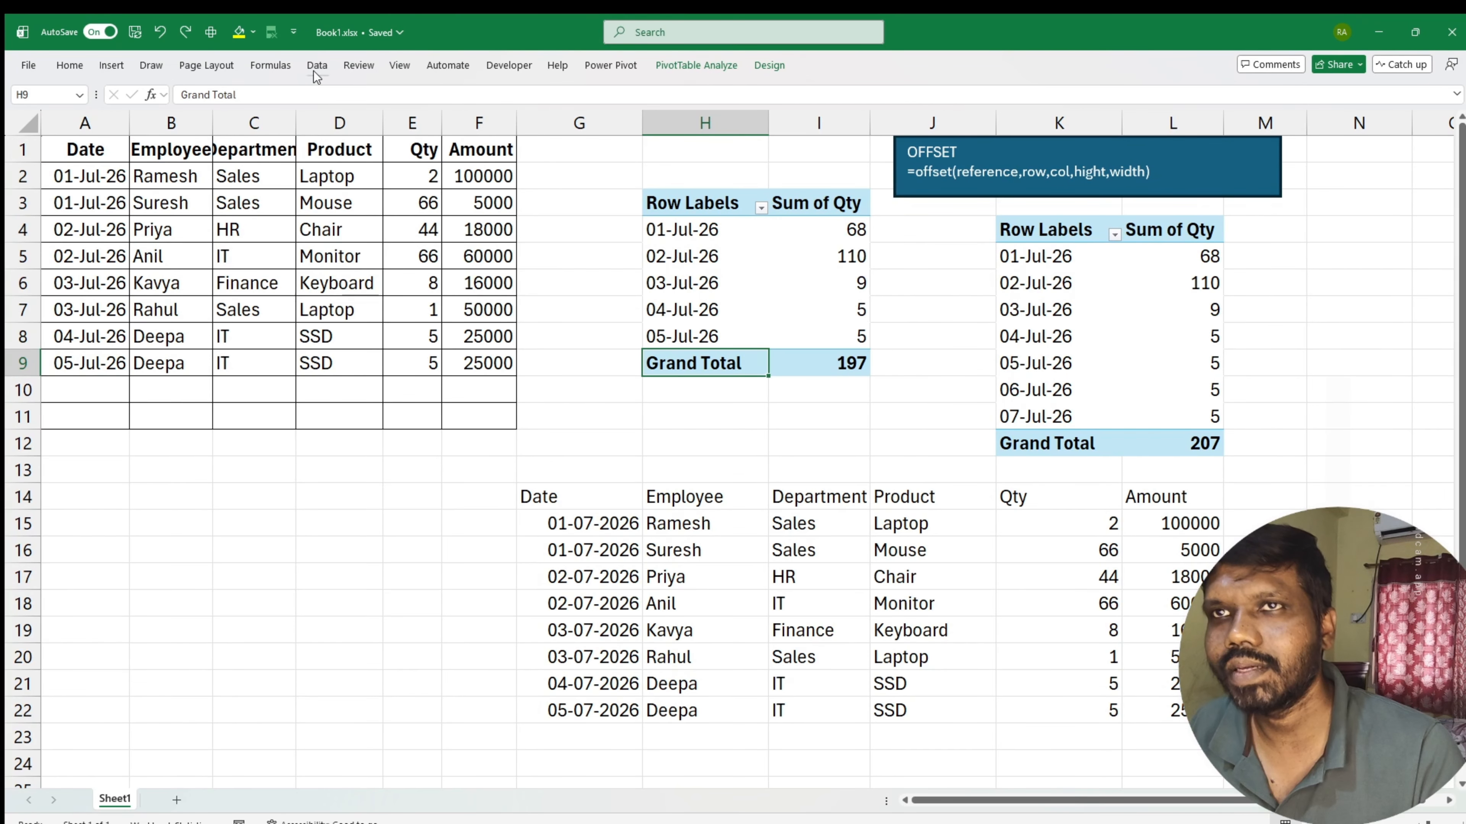
pyautogui.click(271, 64)
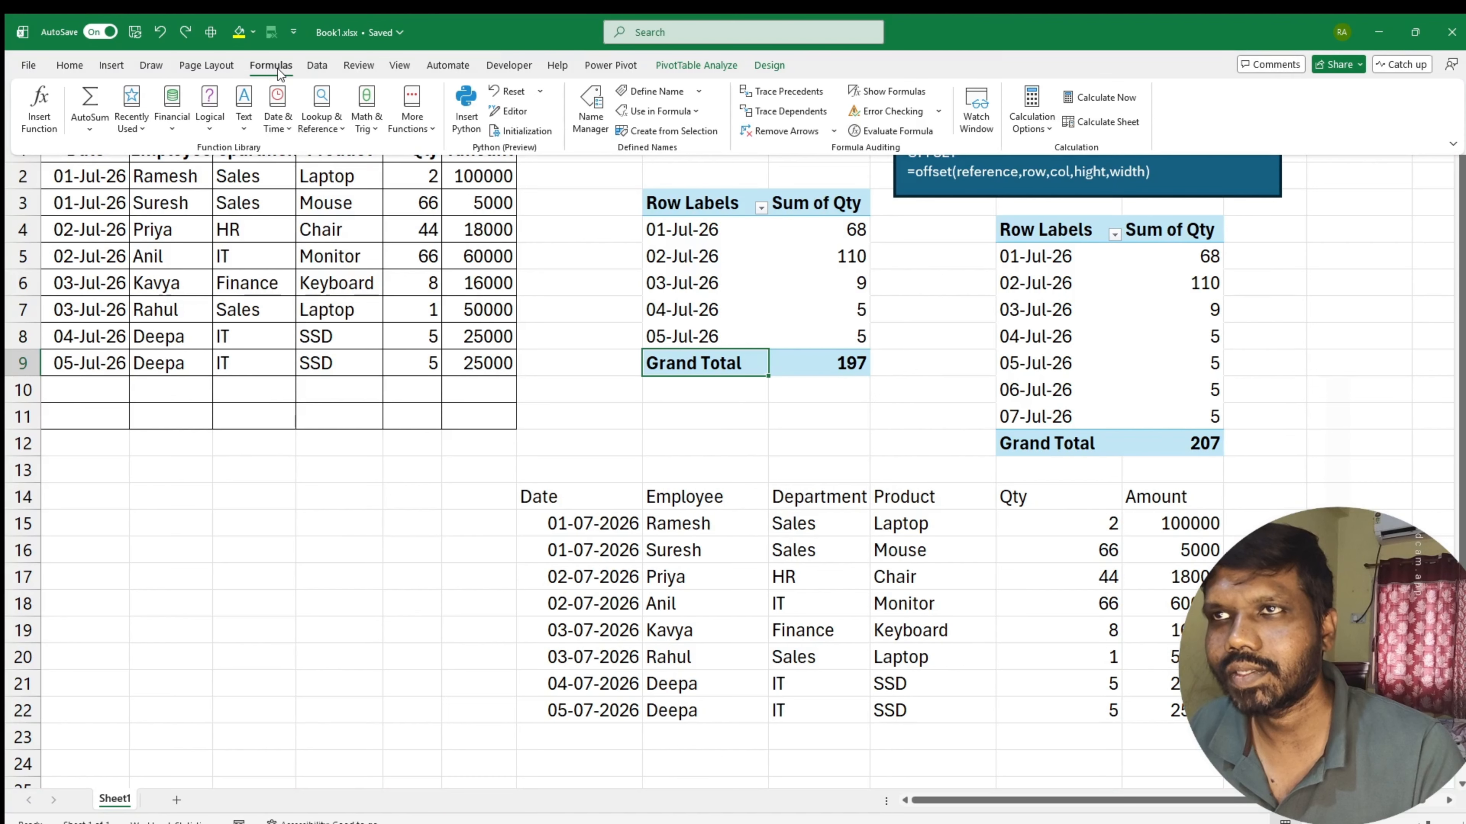
pyautogui.click(589, 124)
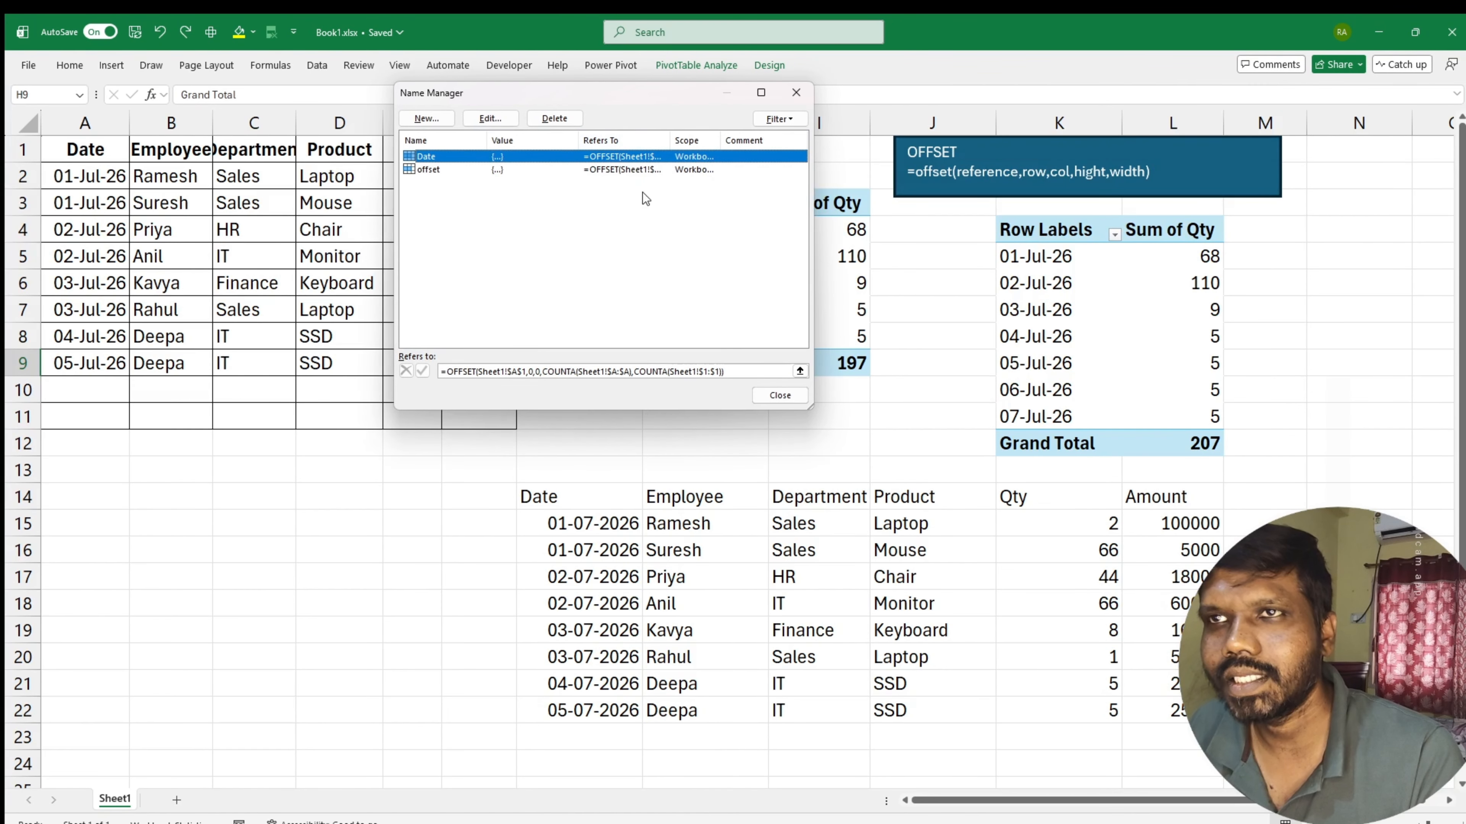
pyautogui.click(426, 118)
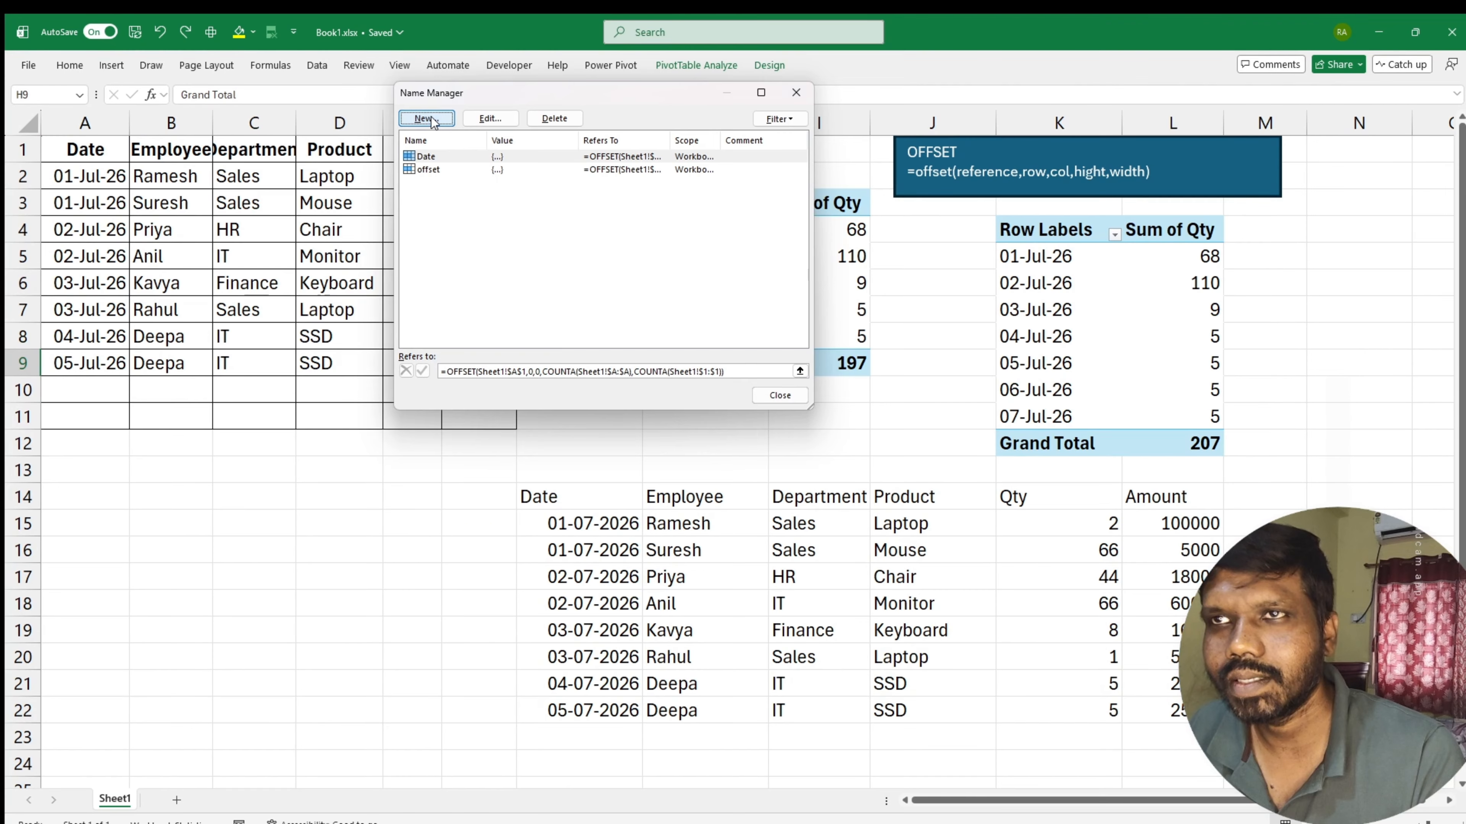
pyautogui.moveTo(621, 301); pyautogui.dragTo(545, 302)
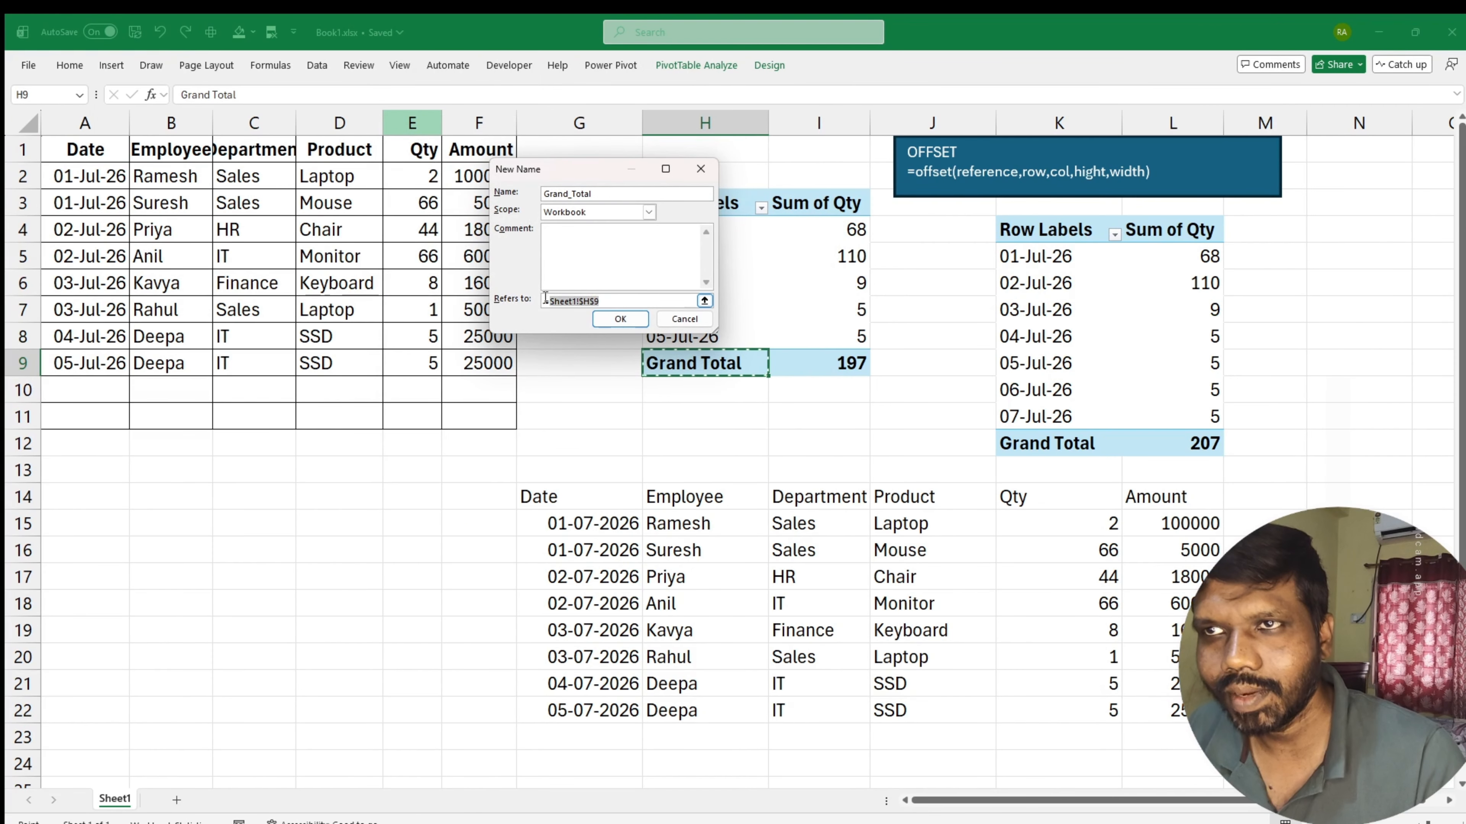
pyautogui.hotkey('ctrl', 'v')
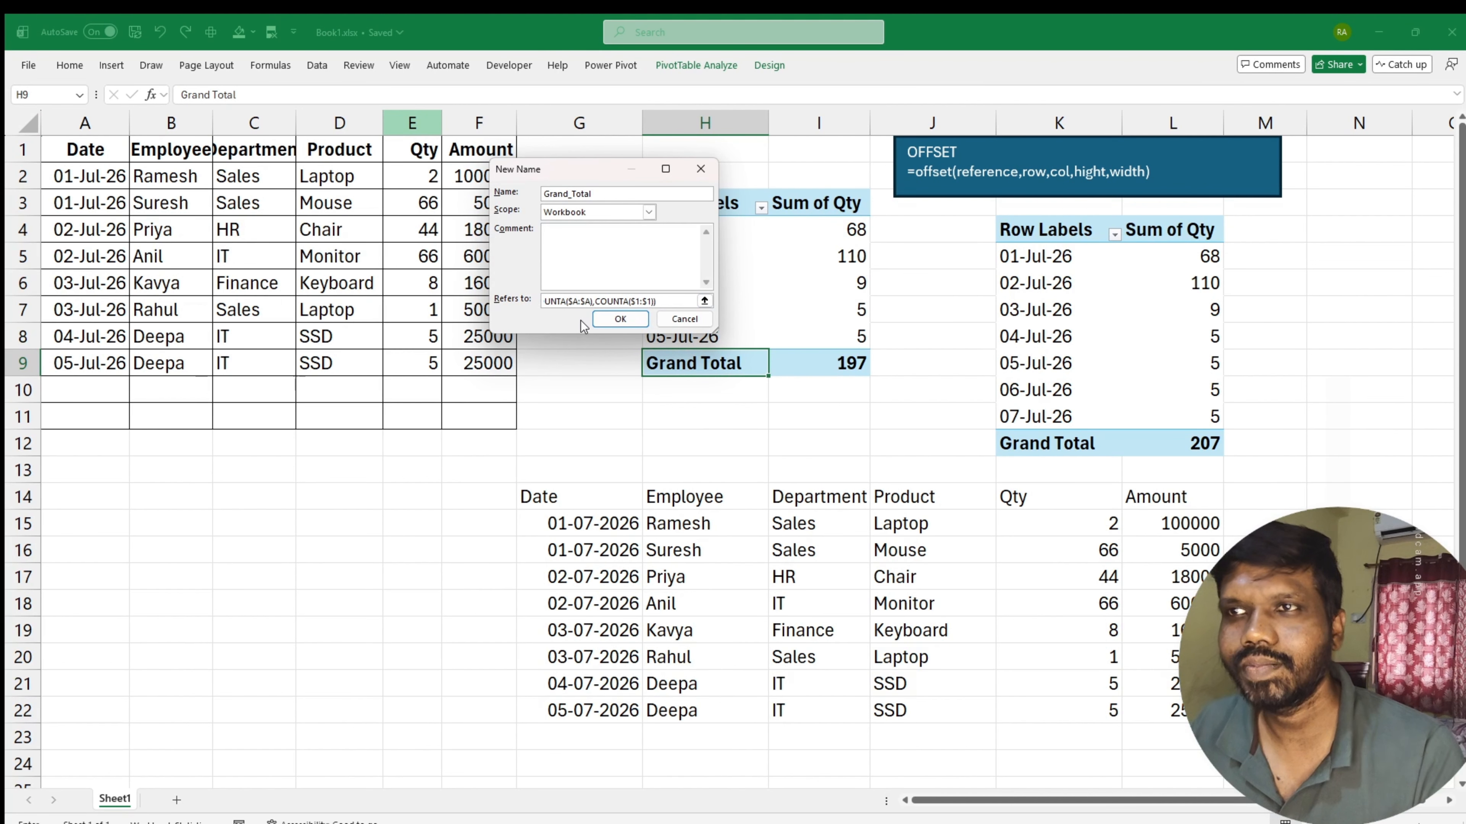
pyautogui.moveTo(607, 194); pyautogui.dragTo(543, 193)
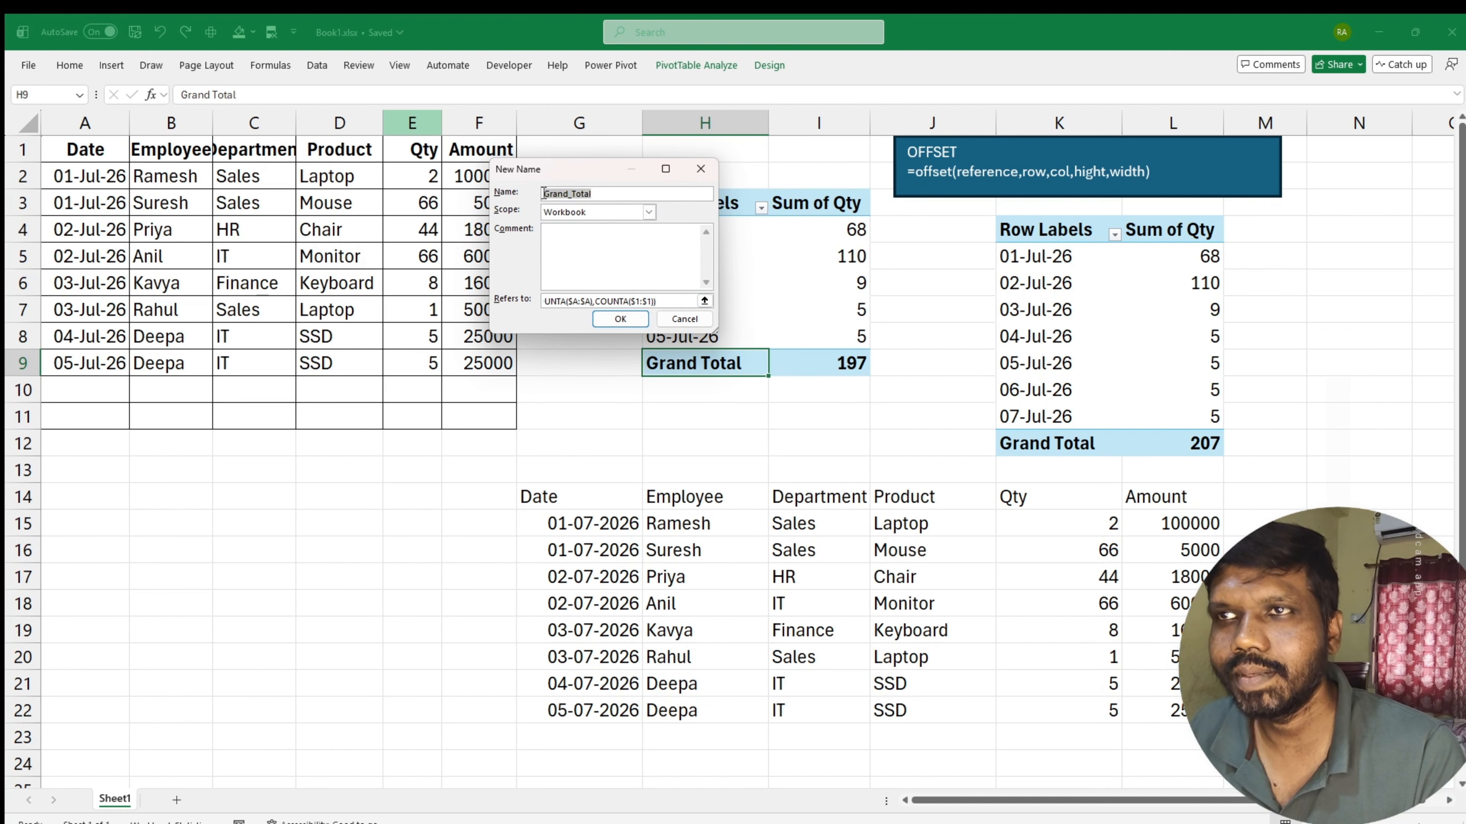
pyautogui.write('dynamic')
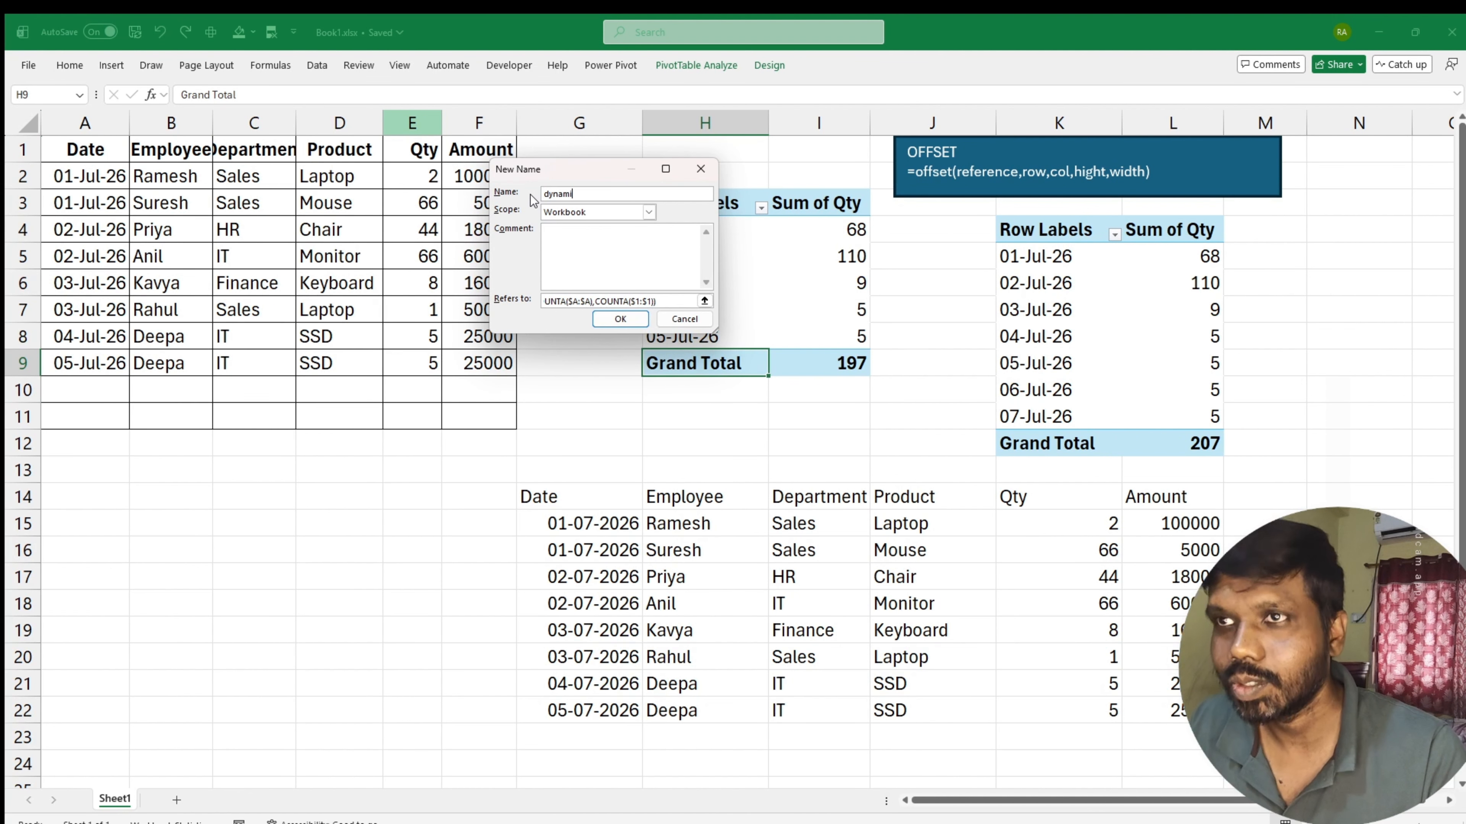
pyautogui.click(621, 322)
pyautogui.click(754, 395)
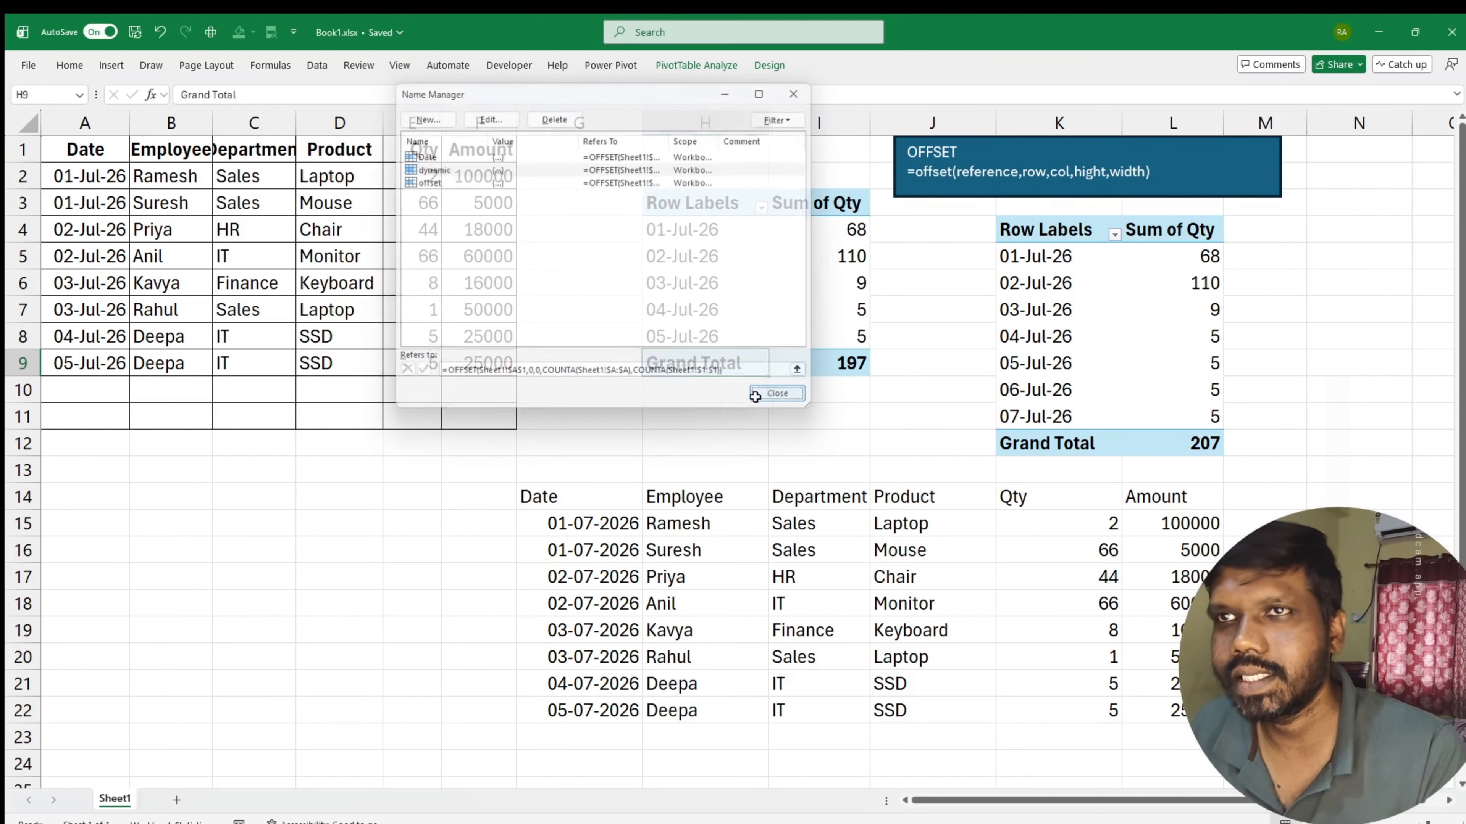
# Step: Delete the OFFSET formula from G14
pyautogui.click(637, 440)
pyautogui.click(586, 491)
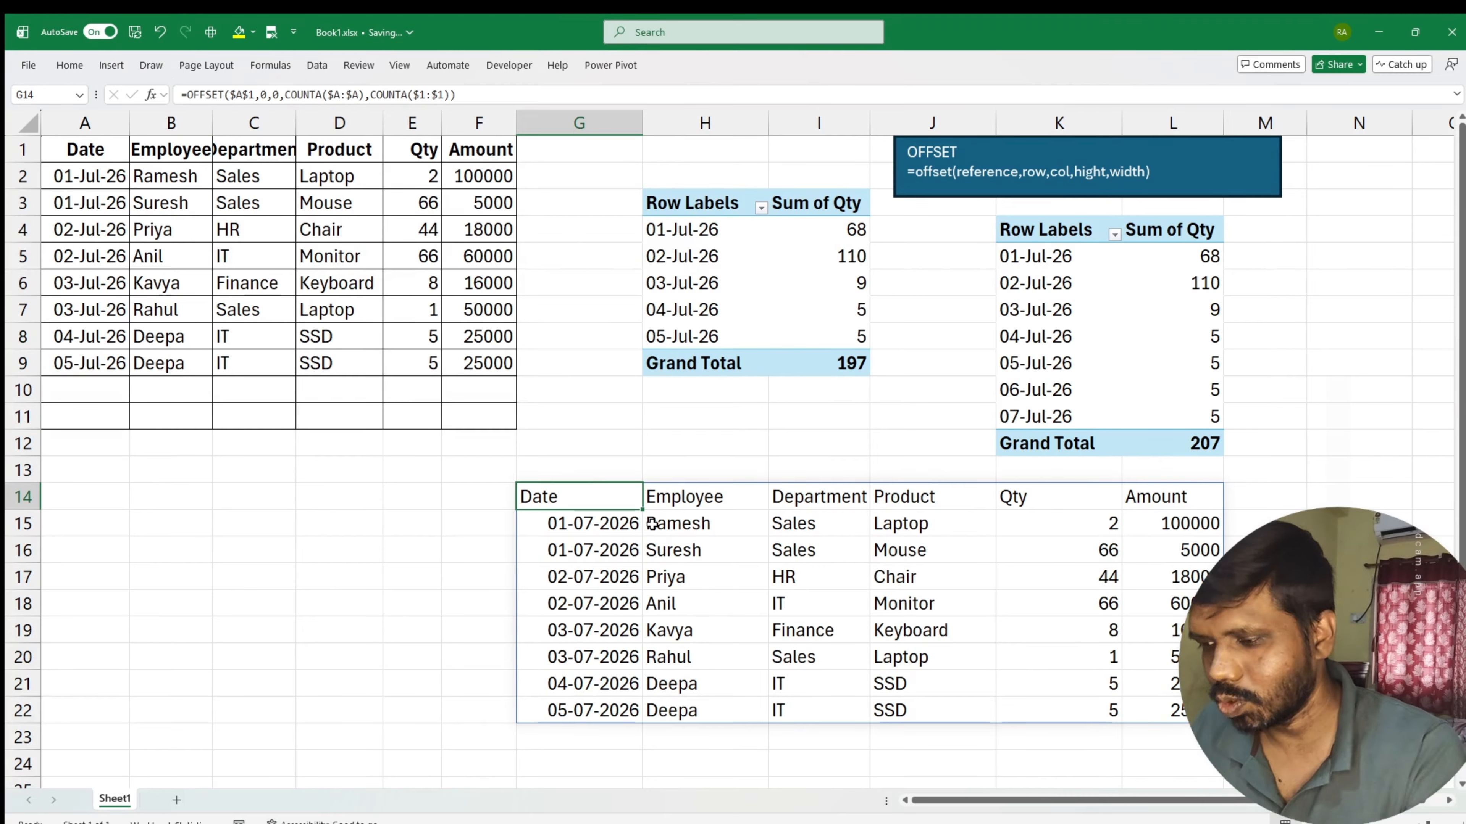
pyautogui.press('Delete')
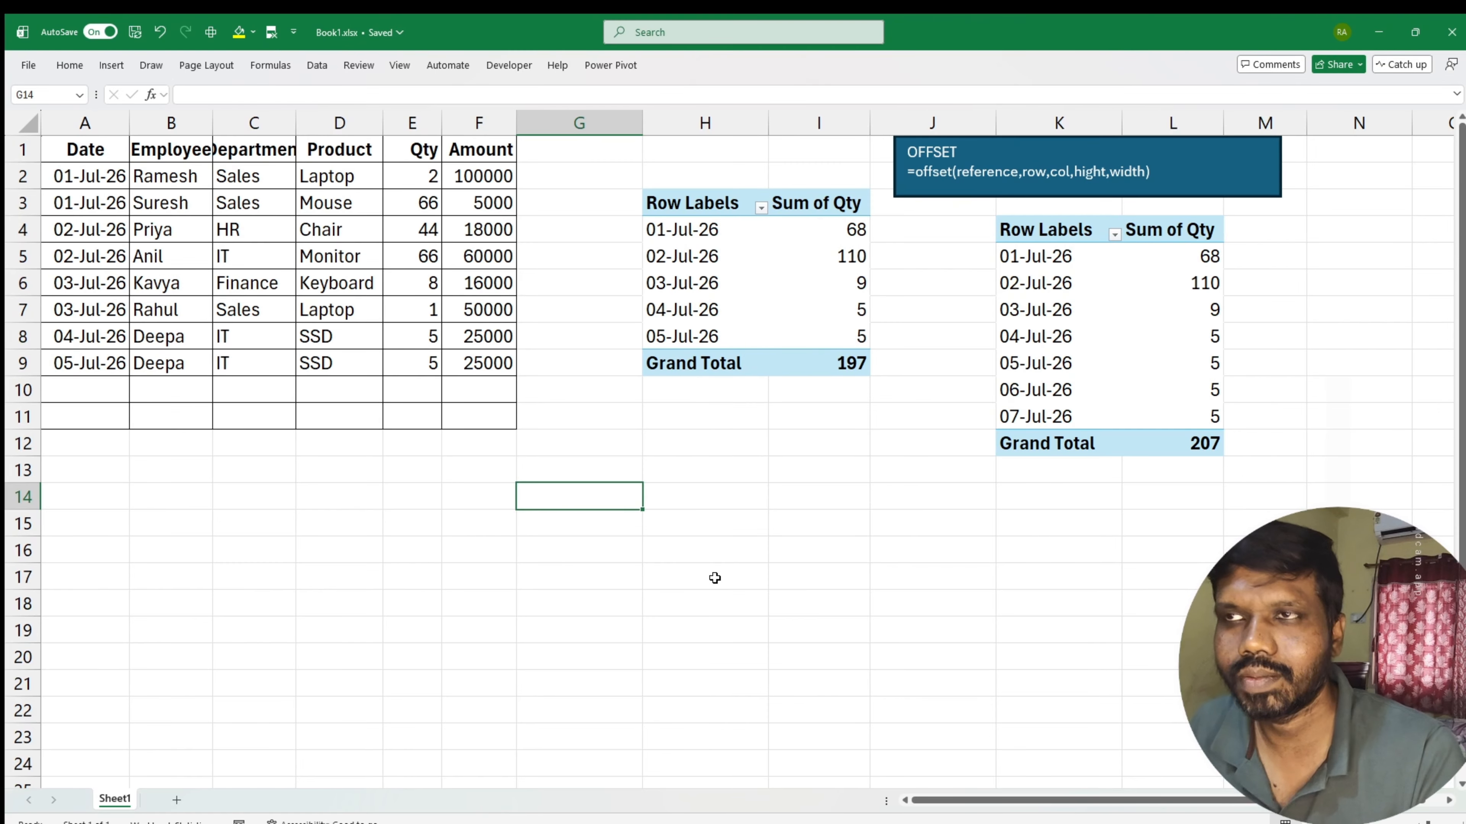
# Step: Change the data source of the pivot table starting at H3 to the defined name dynamic
pyautogui.click(729, 257)
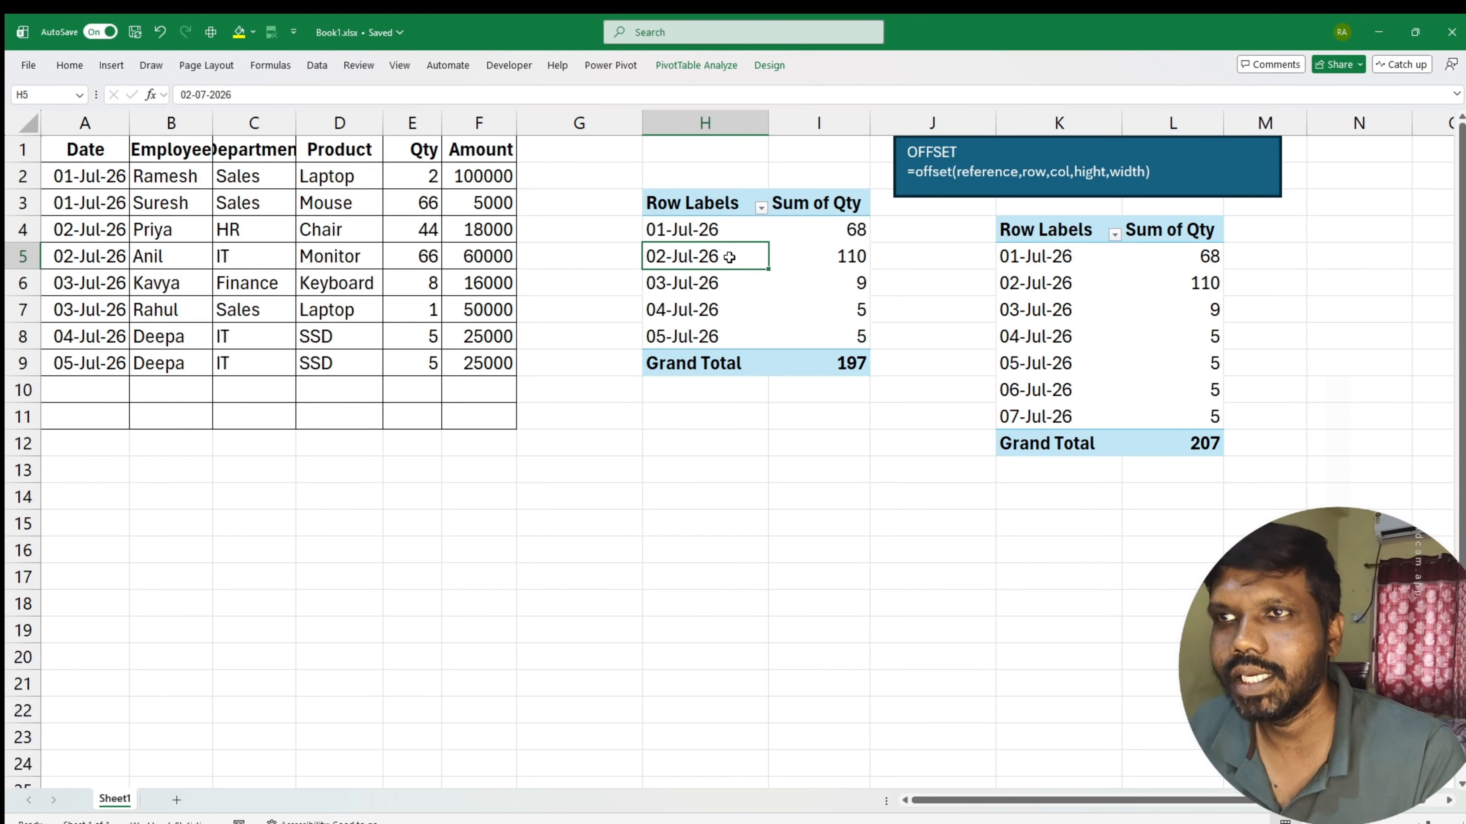
pyautogui.click(715, 69)
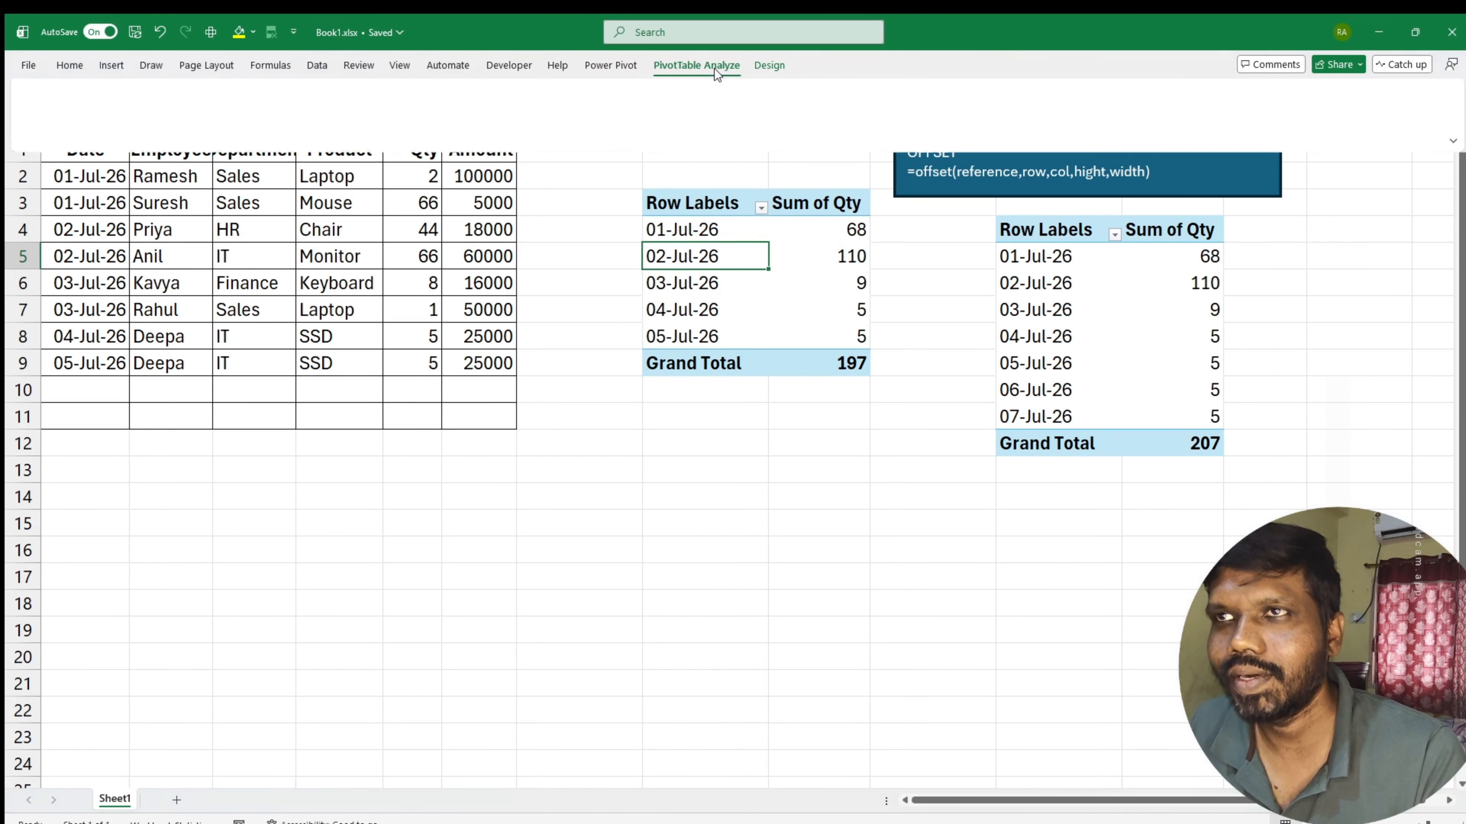
pyautogui.click(619, 101)
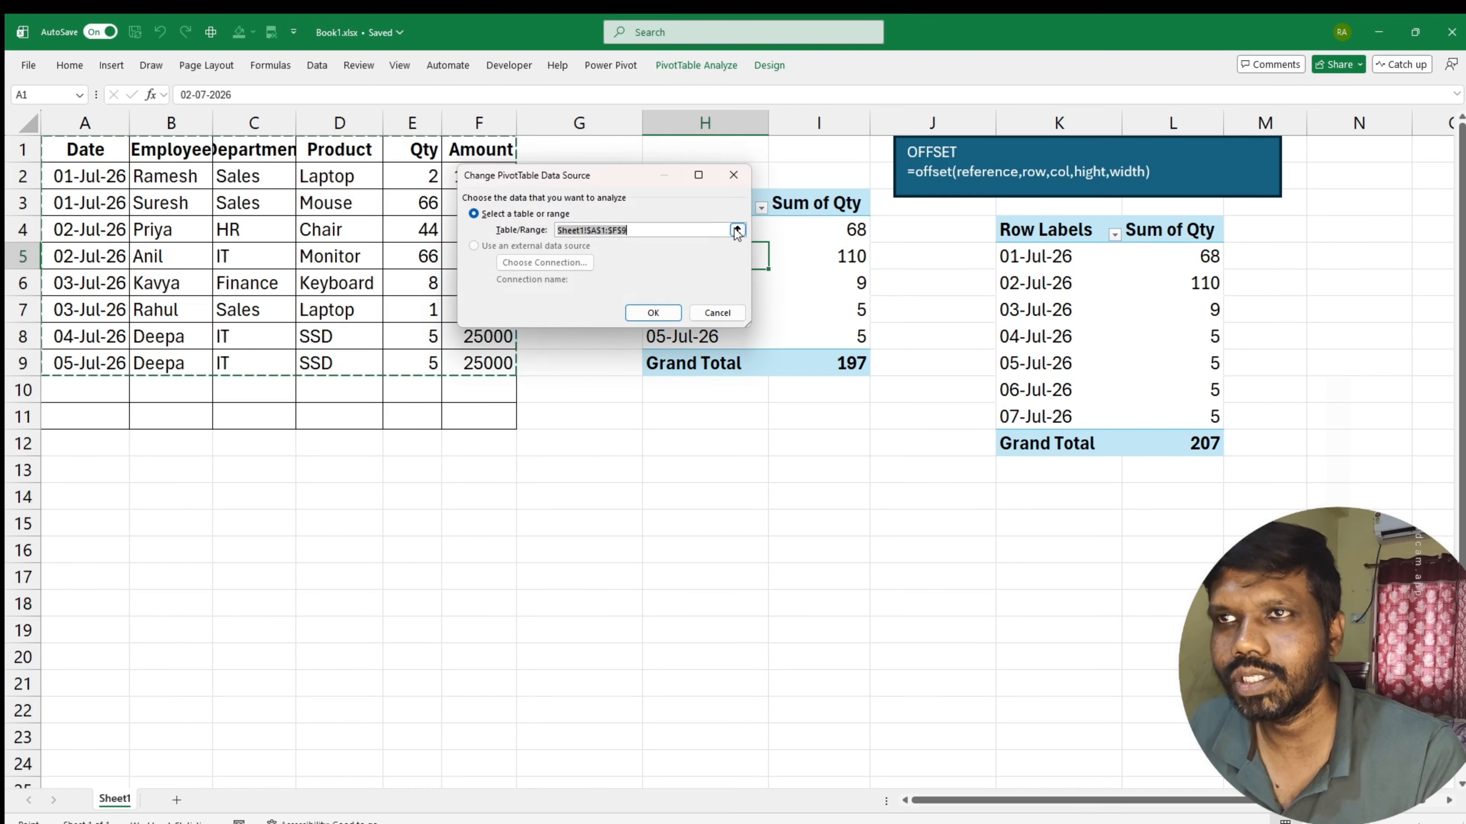
pyautogui.press('BackSpace')
pyautogui.press('F3')
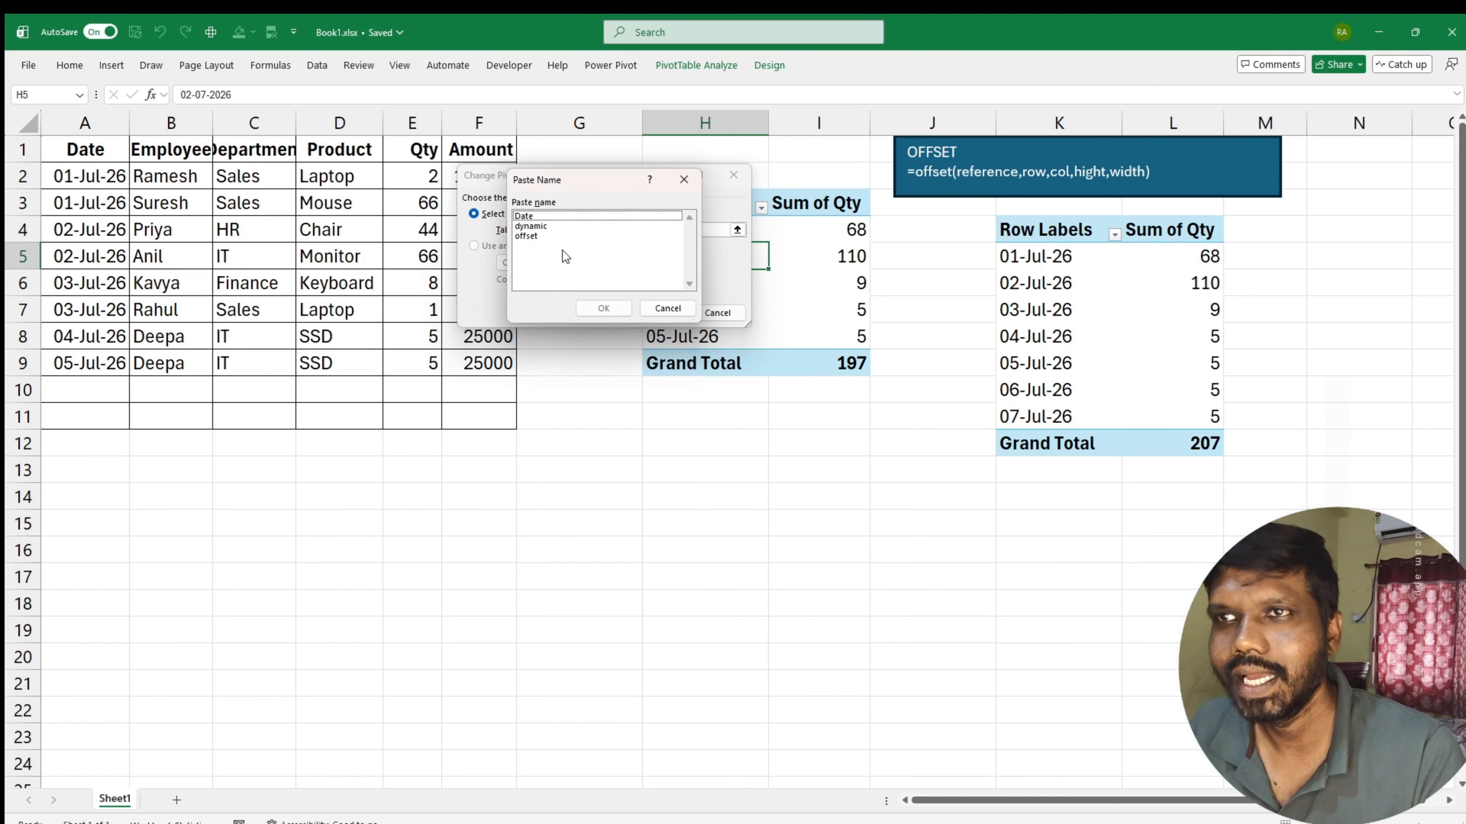
pyautogui.click(535, 227)
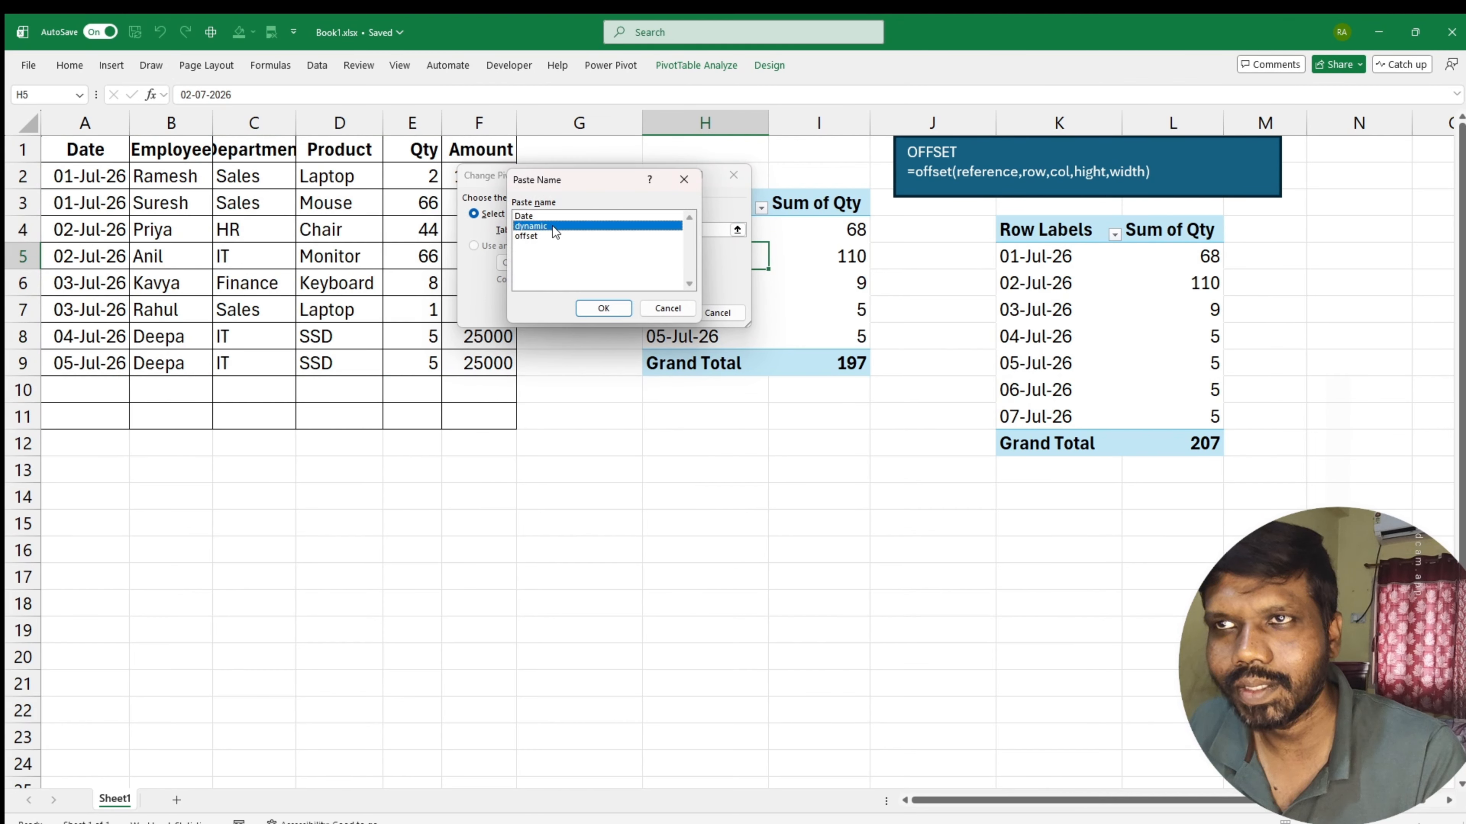
pyautogui.click(603, 307)
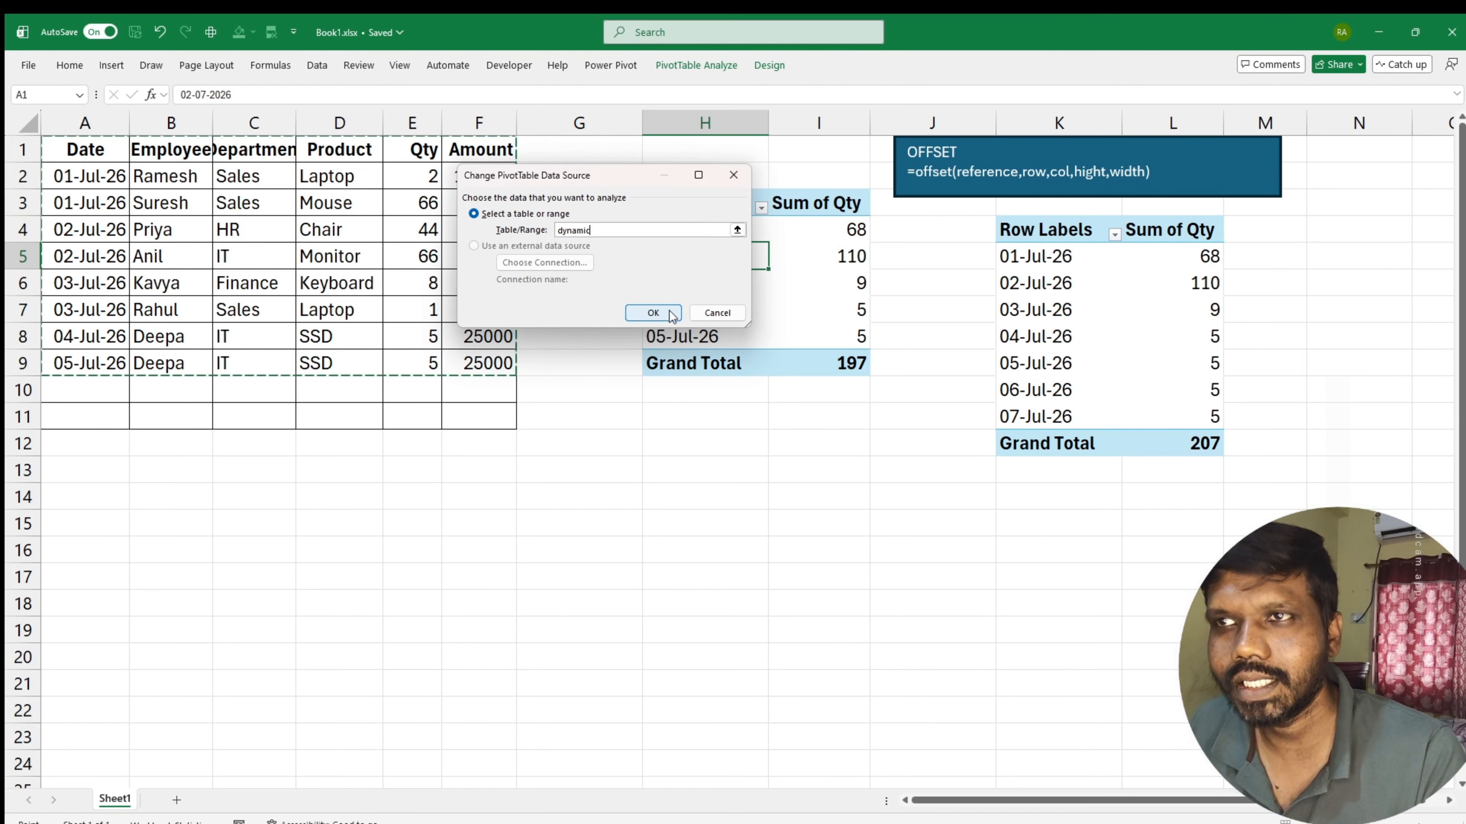
pyautogui.click(668, 311)
pyautogui.click(770, 413)
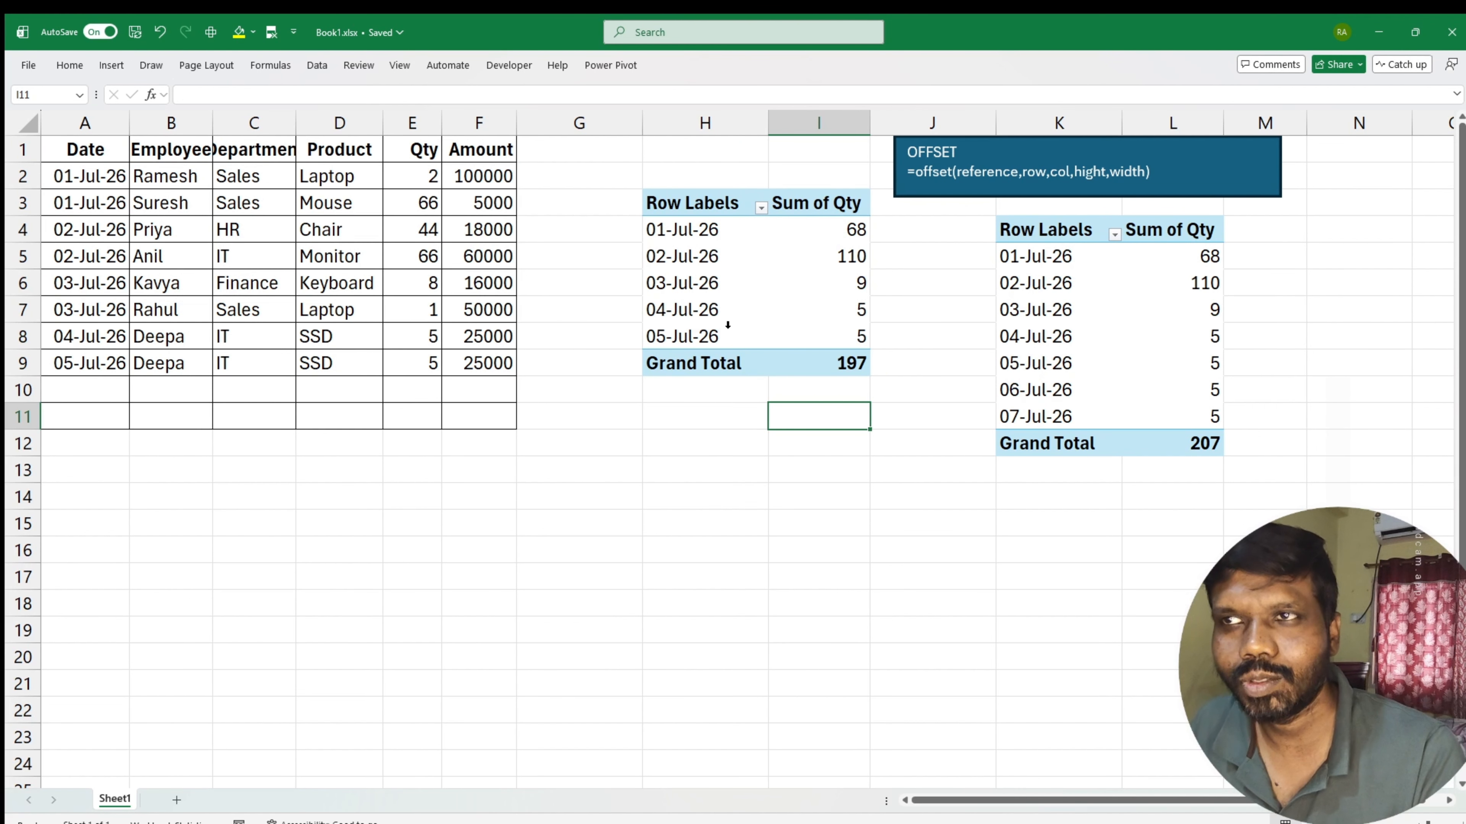
# Step: Extend the source records through row 12 with dates 06-Jul-26 to 08-Jul-26, filling B9:F9 down, and refresh the H3 pivot table
pyautogui.click(118, 365)
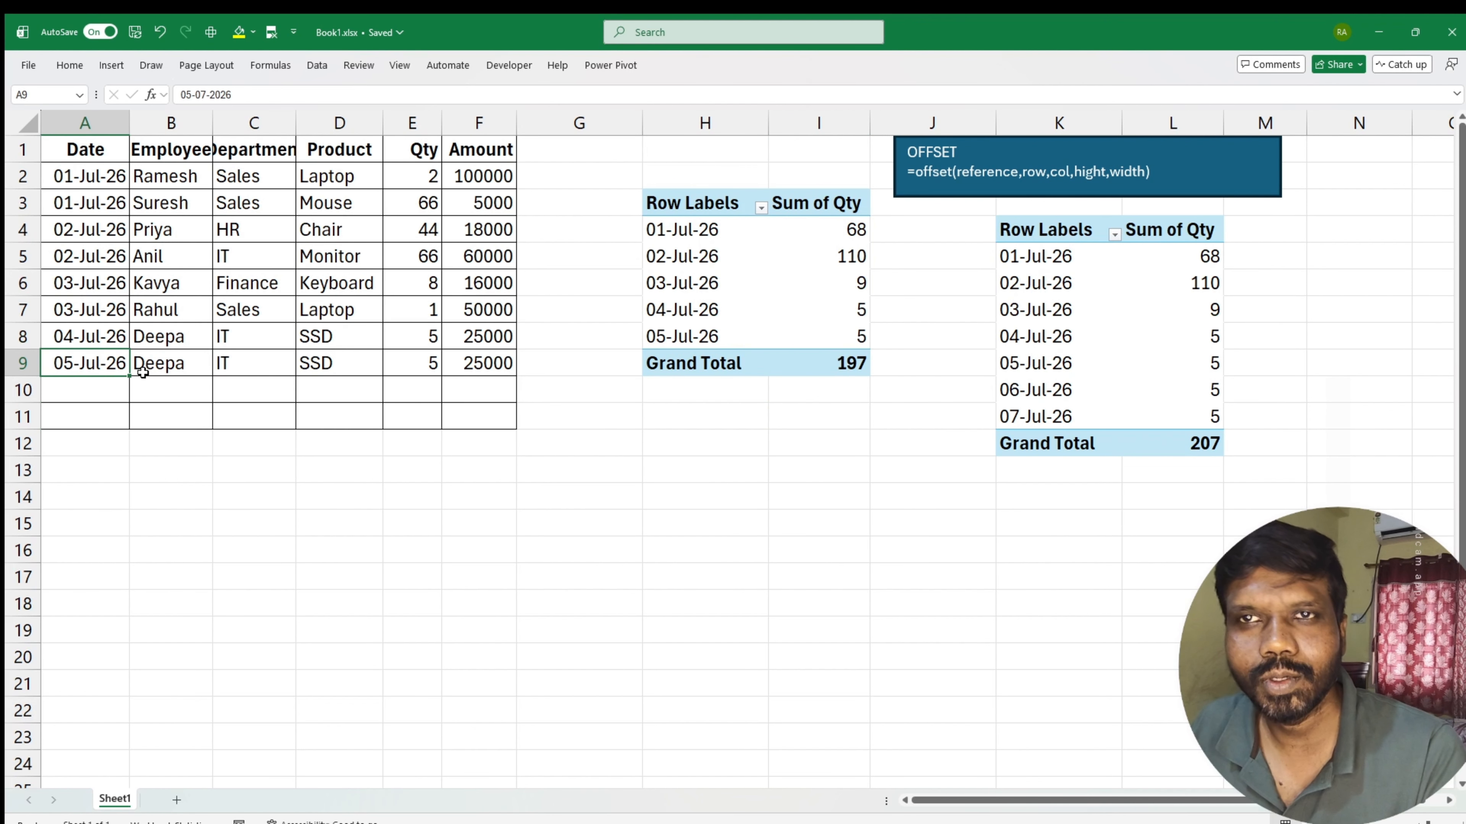
pyautogui.moveTo(131, 378); pyautogui.dragTo(485, 364)
pyautogui.click(168, 447)
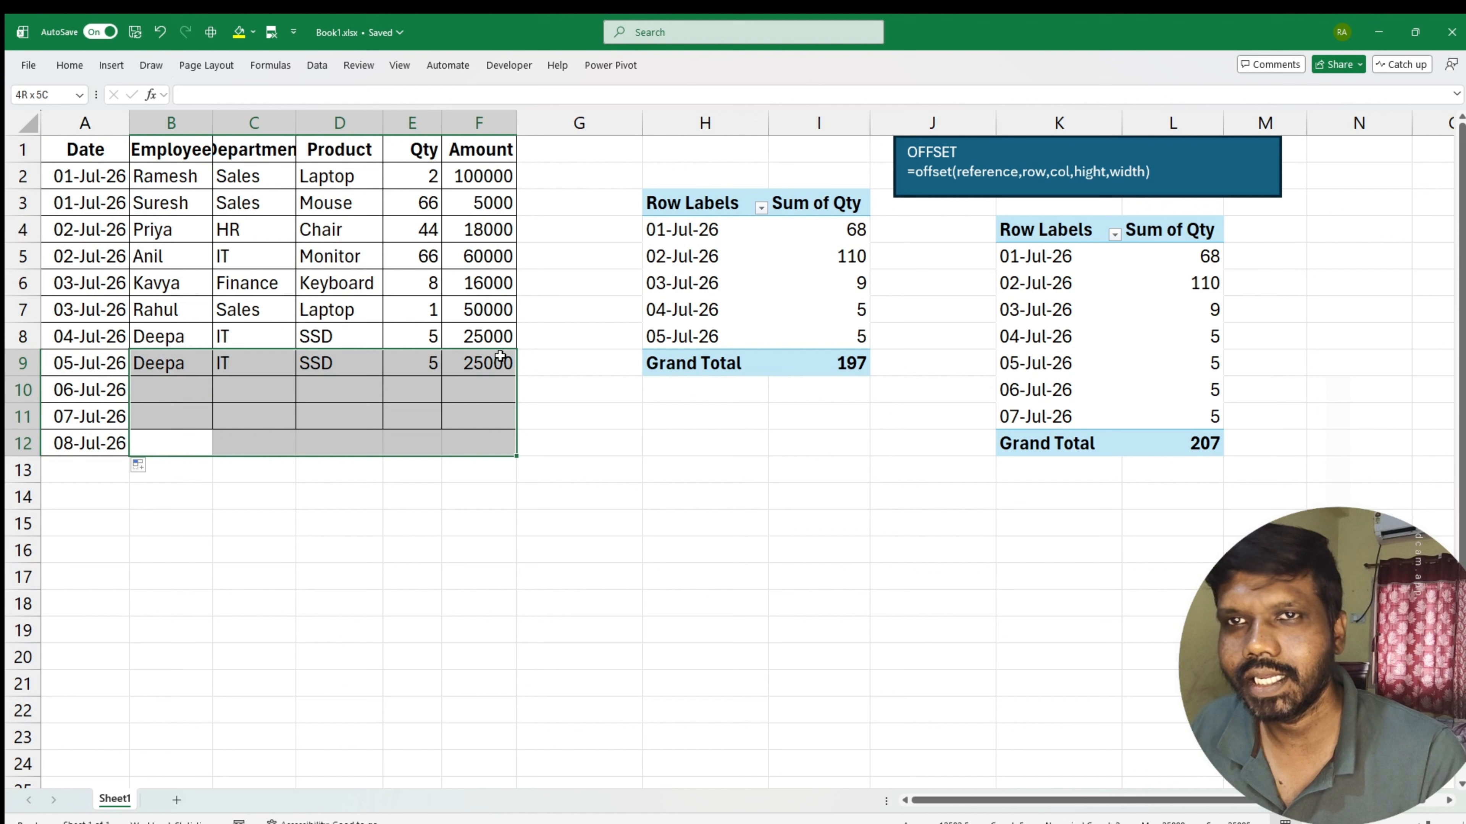
pyautogui.hotkey('ctrl', 'd')
pyautogui.click(876, 494)
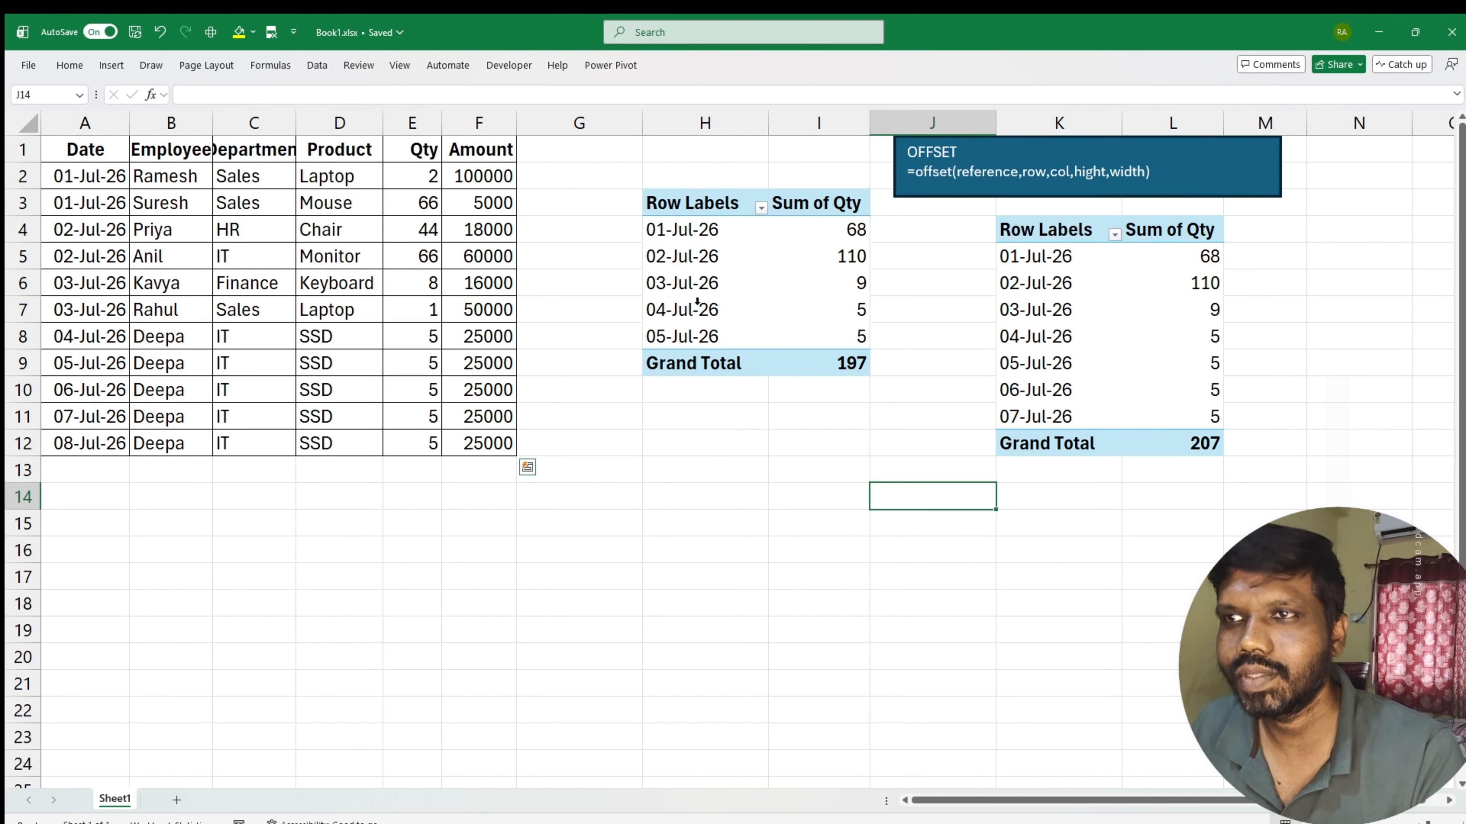
pyautogui.rightClick(701, 301)
pyautogui.click(741, 380)
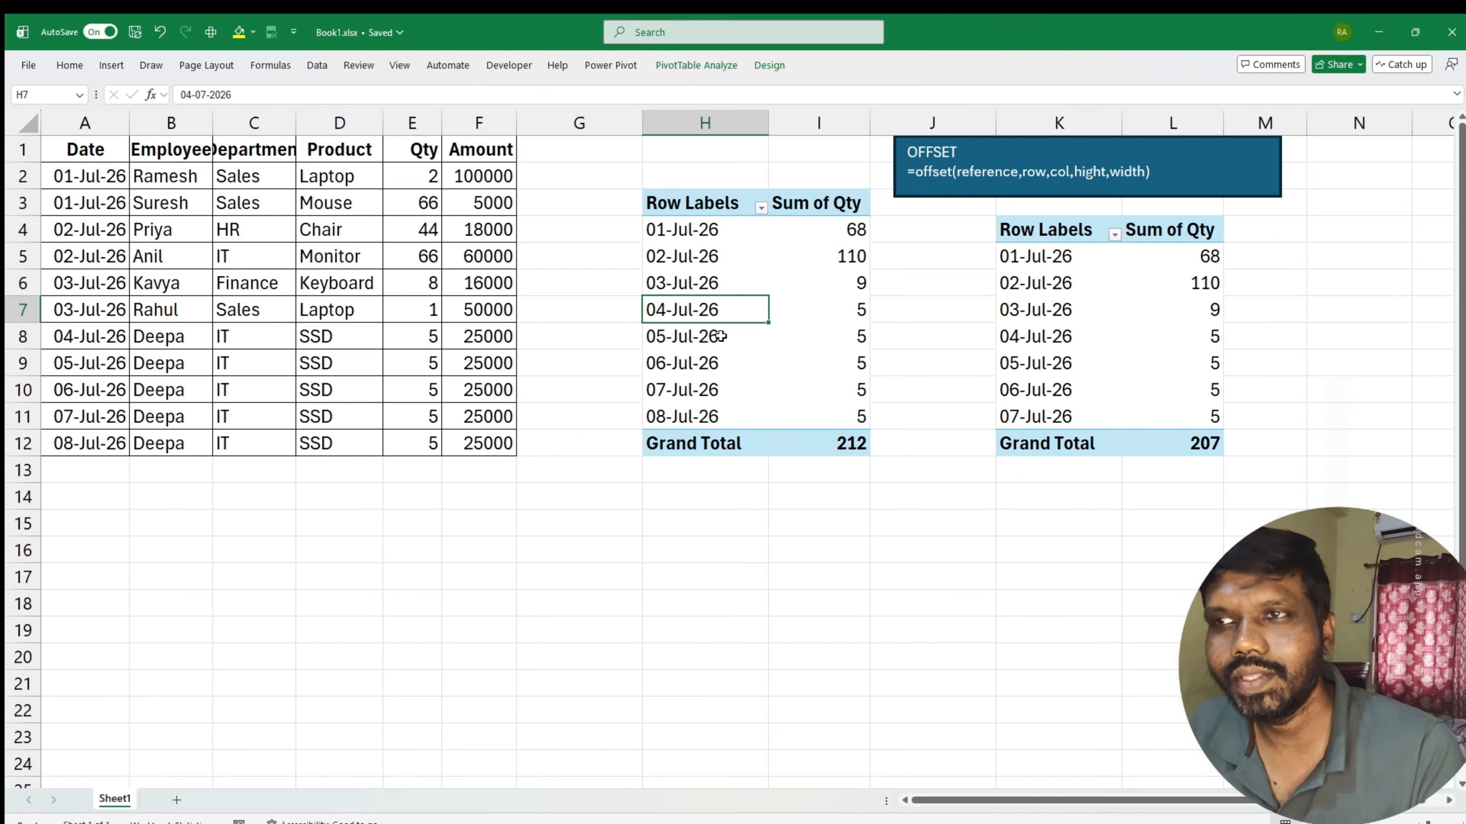
# Step: Copy the whole H3 pivot table and paste a duplicate starting at G15
pyautogui.click(703, 203)
pyautogui.moveTo(703, 203); pyautogui.dragTo(848, 447)
pyautogui.hotkey('ctrl', 'c')
pyautogui.click(621, 523)
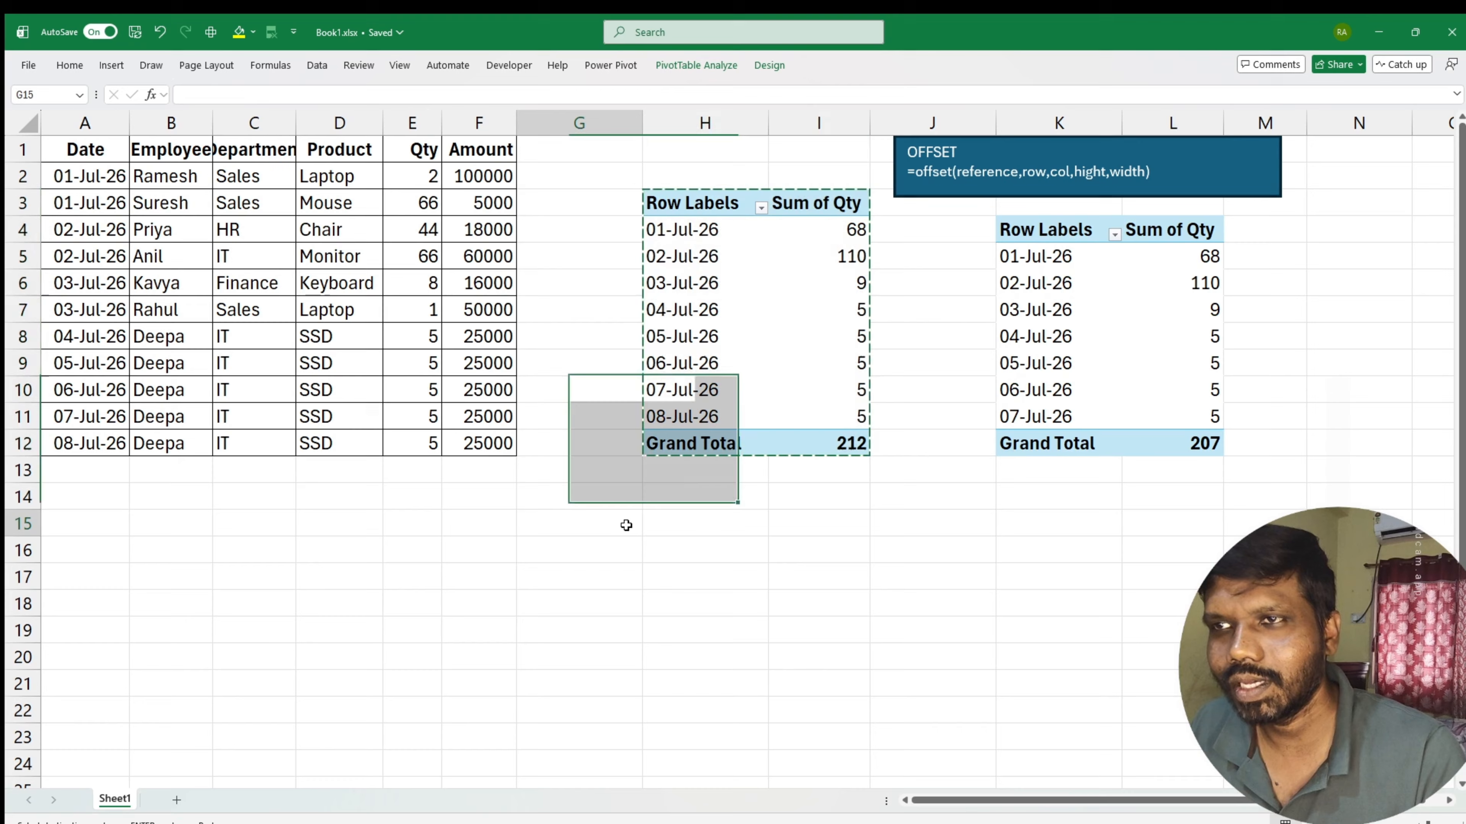
pyautogui.hotkey('ctrl', 'v')
pyautogui.click(836, 600)
# Step: Replace the Date row field with Department in the pivot table at G15
pyautogui.click(637, 629)
pyautogui.rightClick(617, 651)
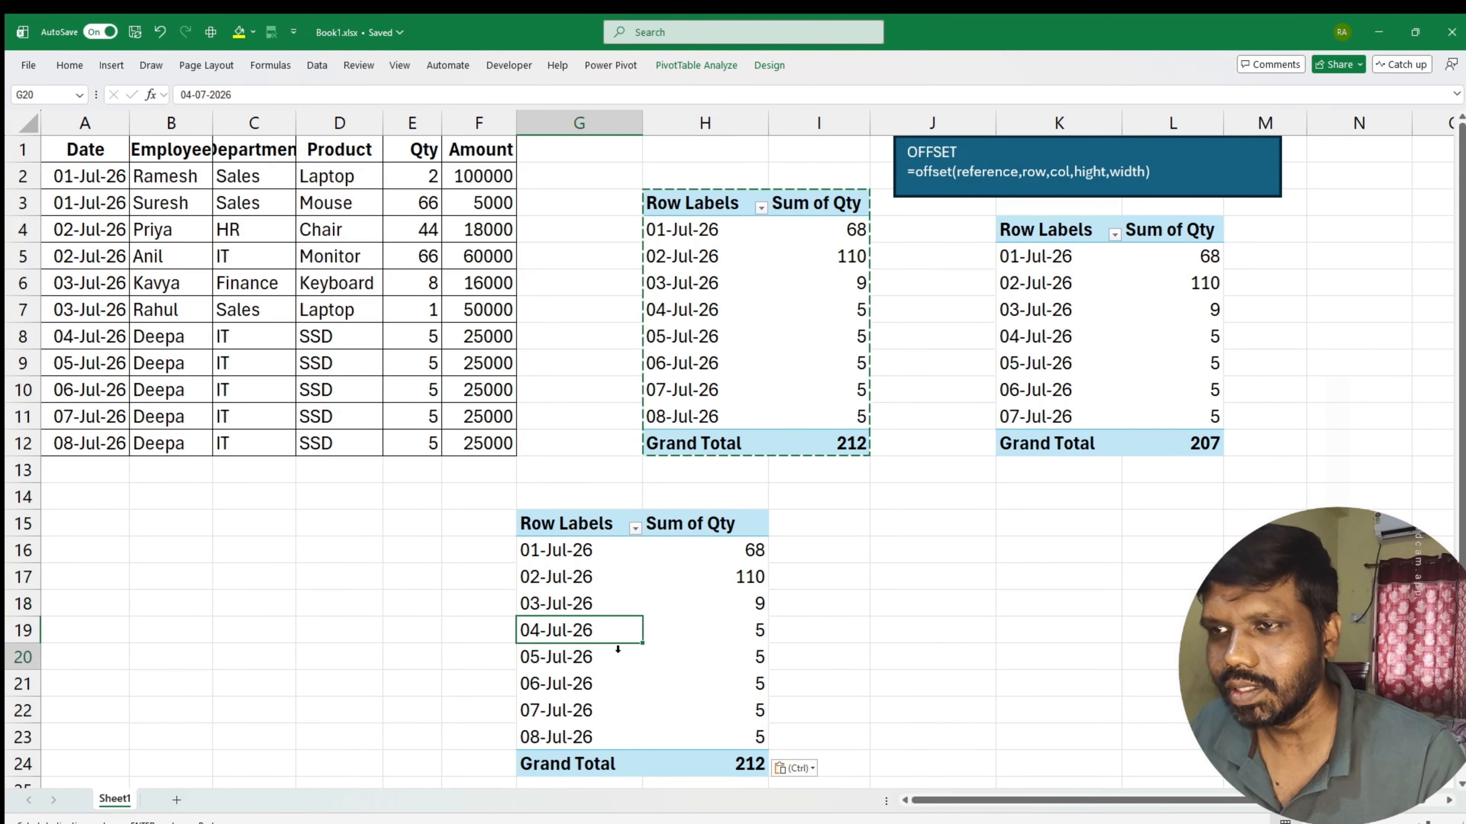
pyautogui.click(676, 641)
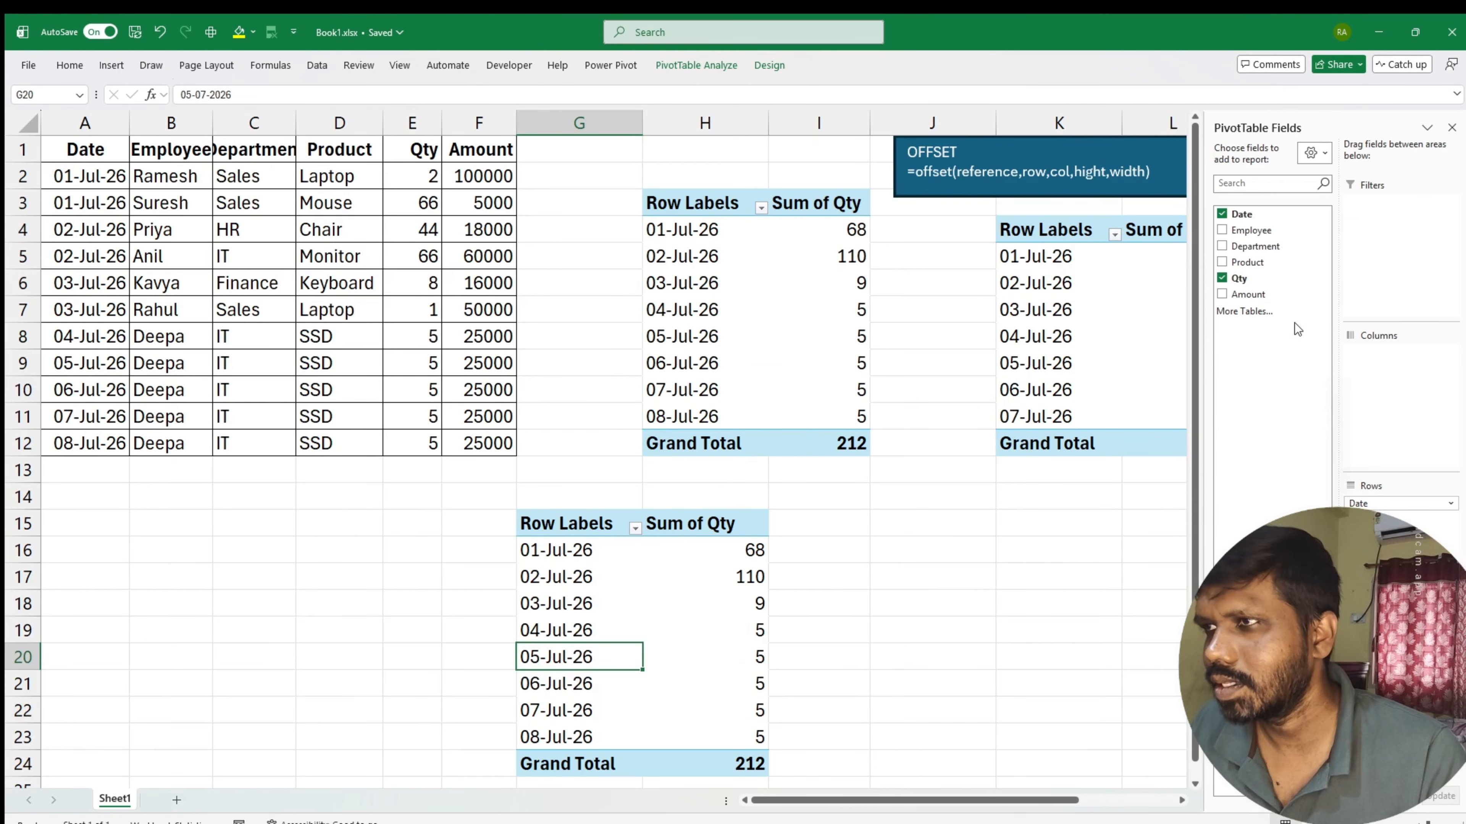
pyautogui.moveTo(1271, 248); pyautogui.dragTo(1036, 558)
pyautogui.click(831, 581)
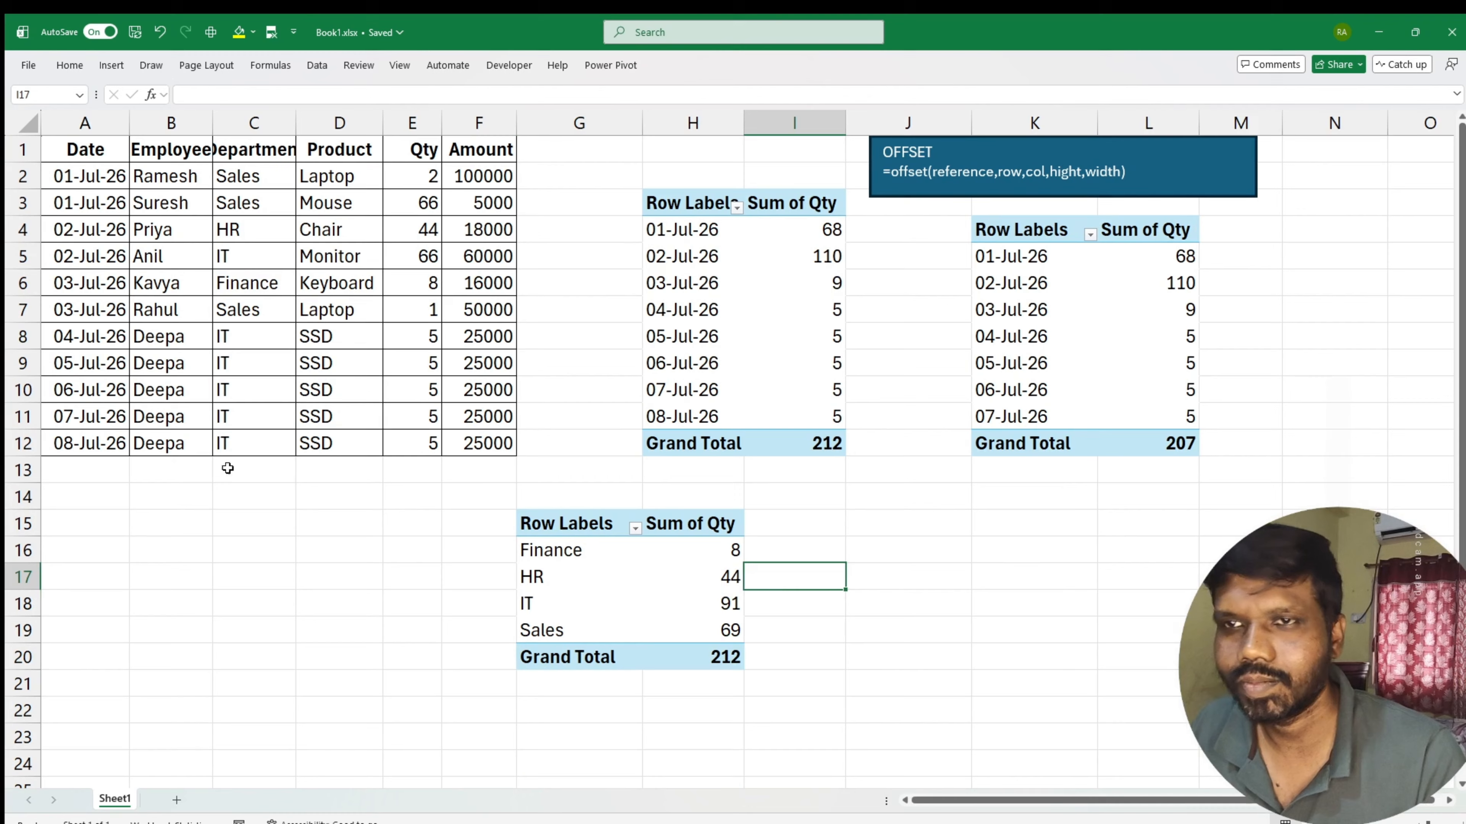
# Step: Add a 09-Jul-26 record in row 13 by extending the date and filling the other columns from row 12
pyautogui.click(99, 440)
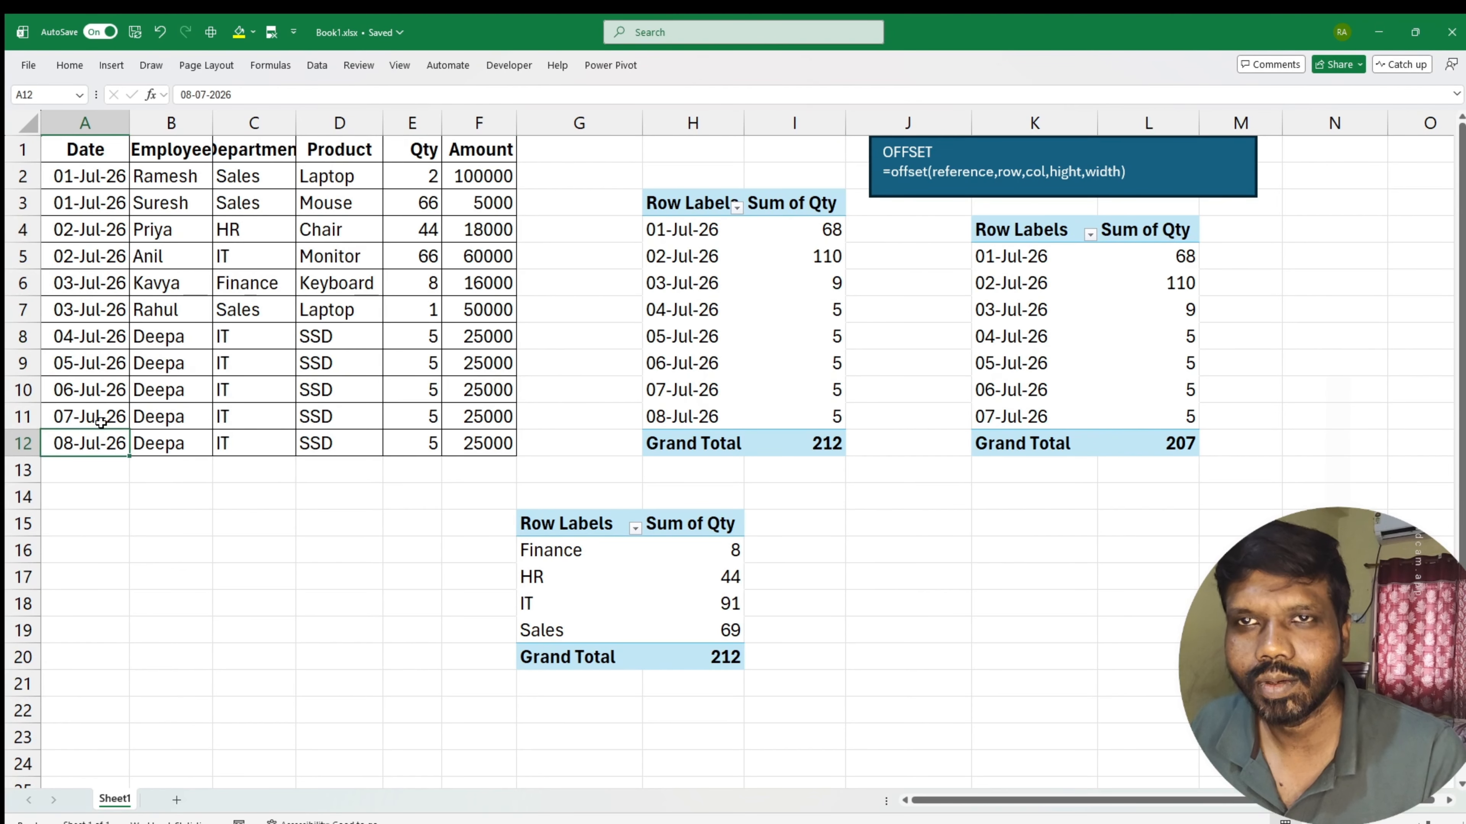
pyautogui.moveTo(101, 423); pyautogui.dragTo(505, 475)
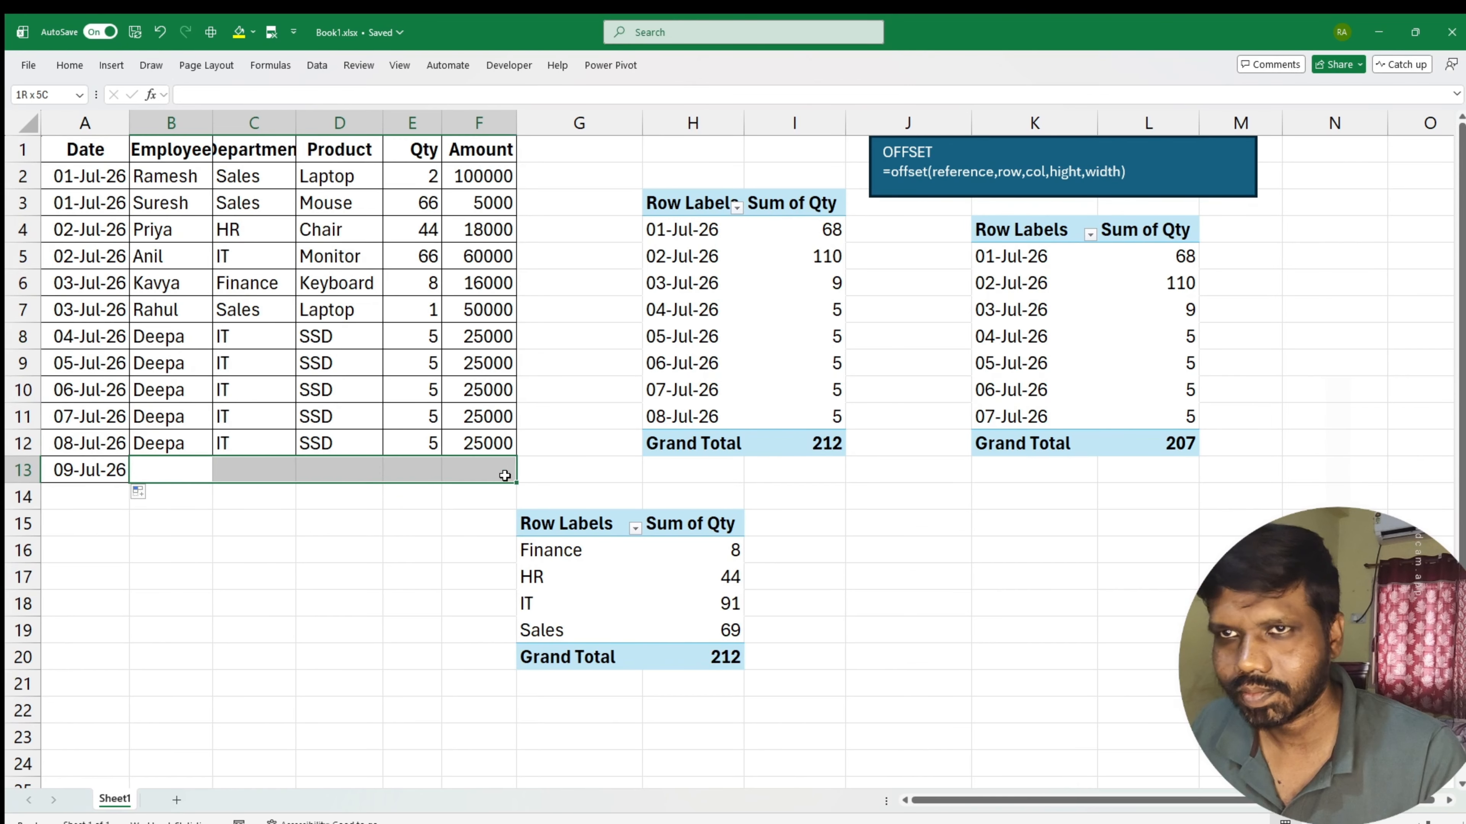
pyautogui.hotkey('ctrl', 'd')
# Step: Set the department of the 09-Jul-26 record in C13 to Accounts
pyautogui.click(360, 476)
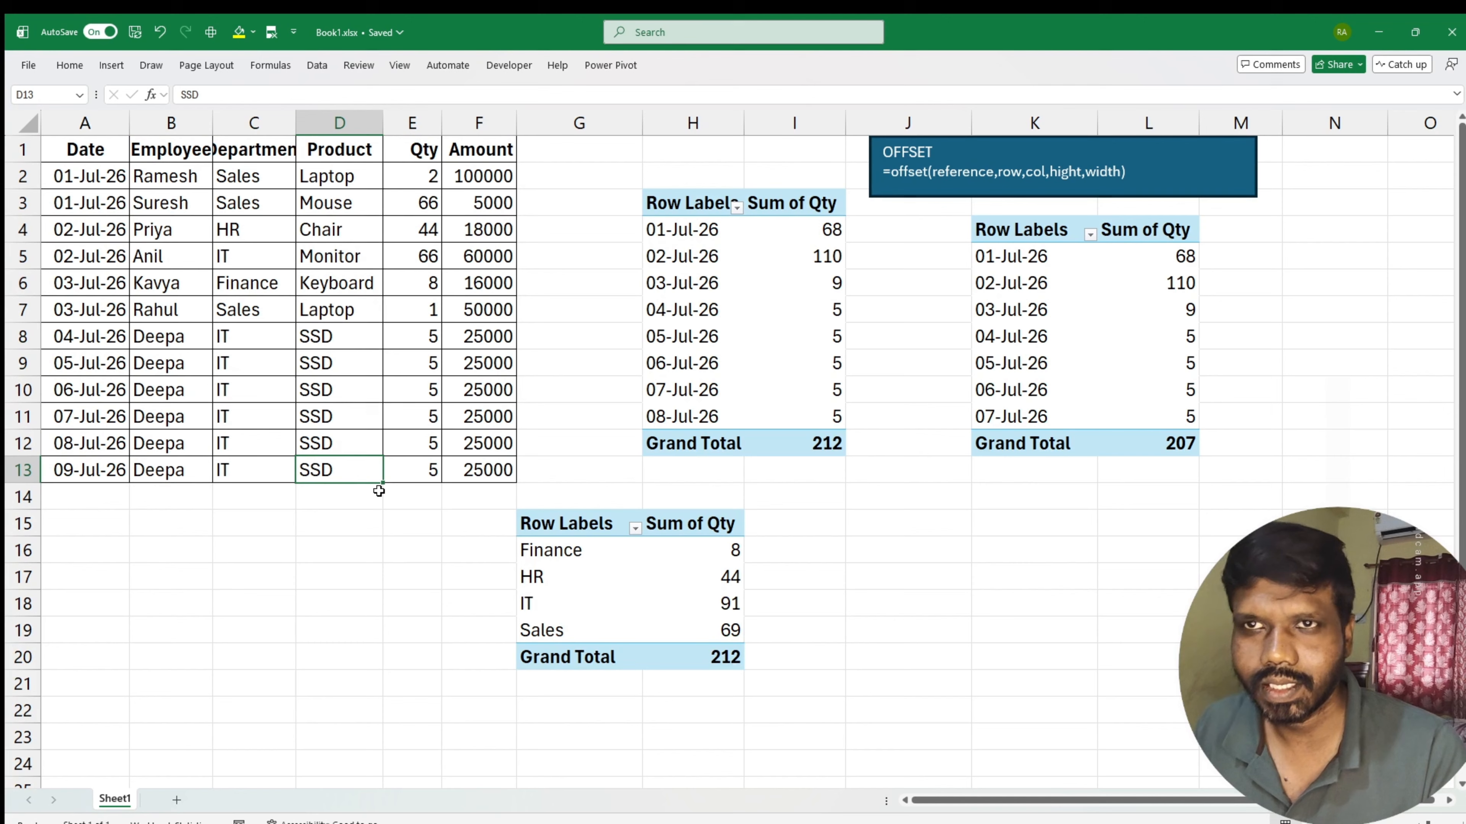
pyautogui.press('Left')
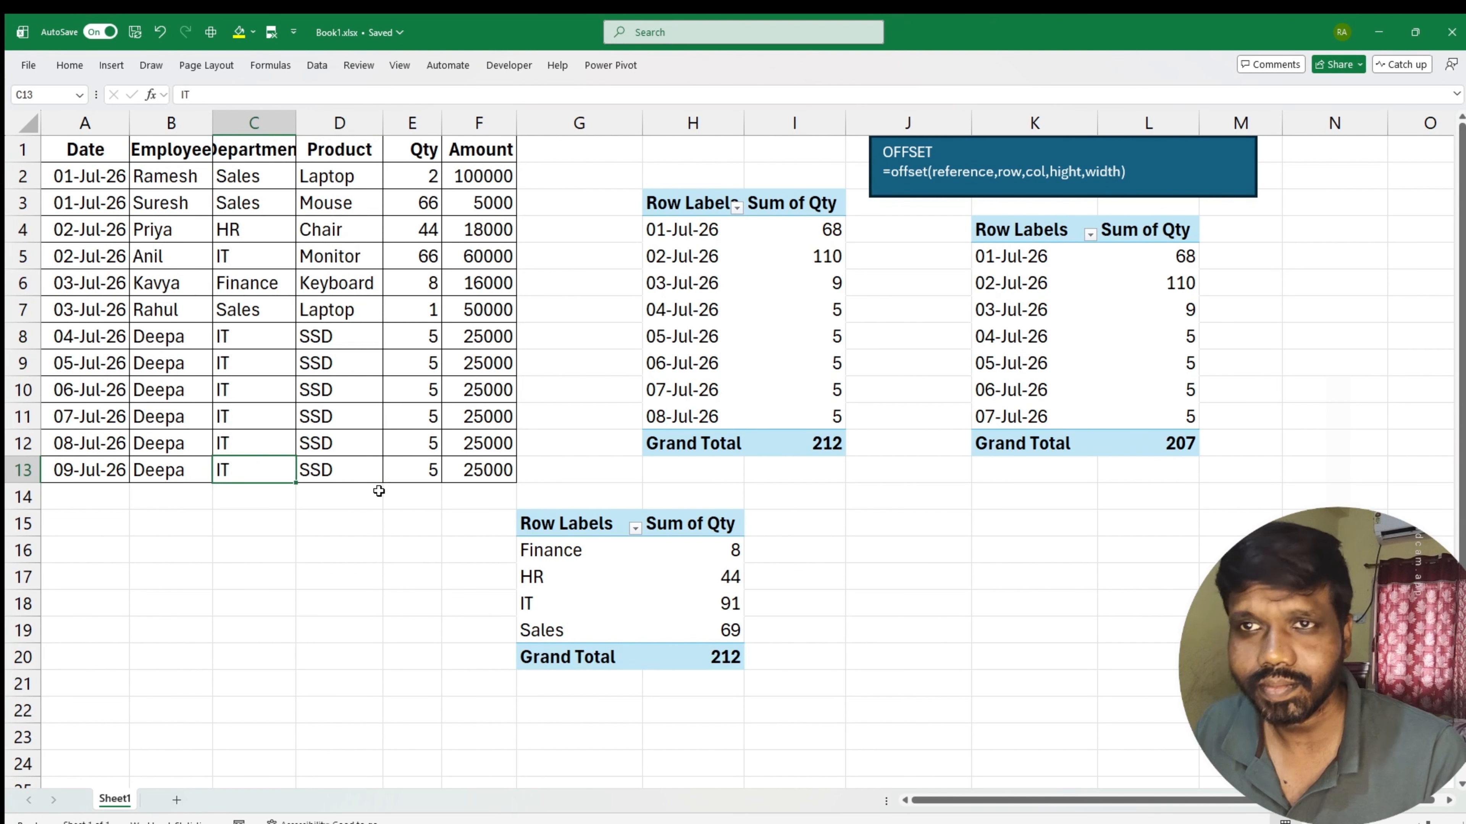
pyautogui.write('Accoun')
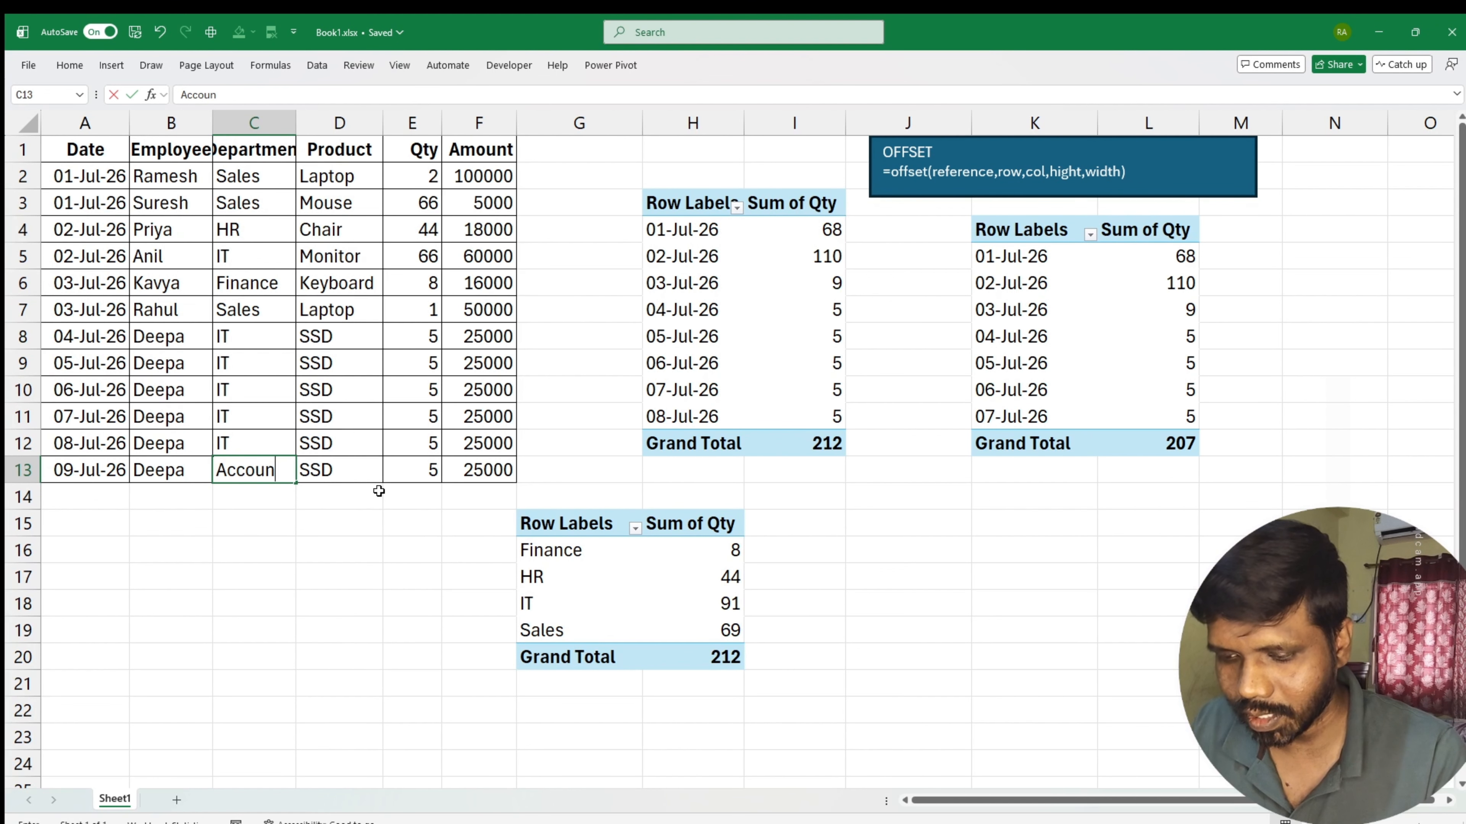
pyautogui.write('tanc')
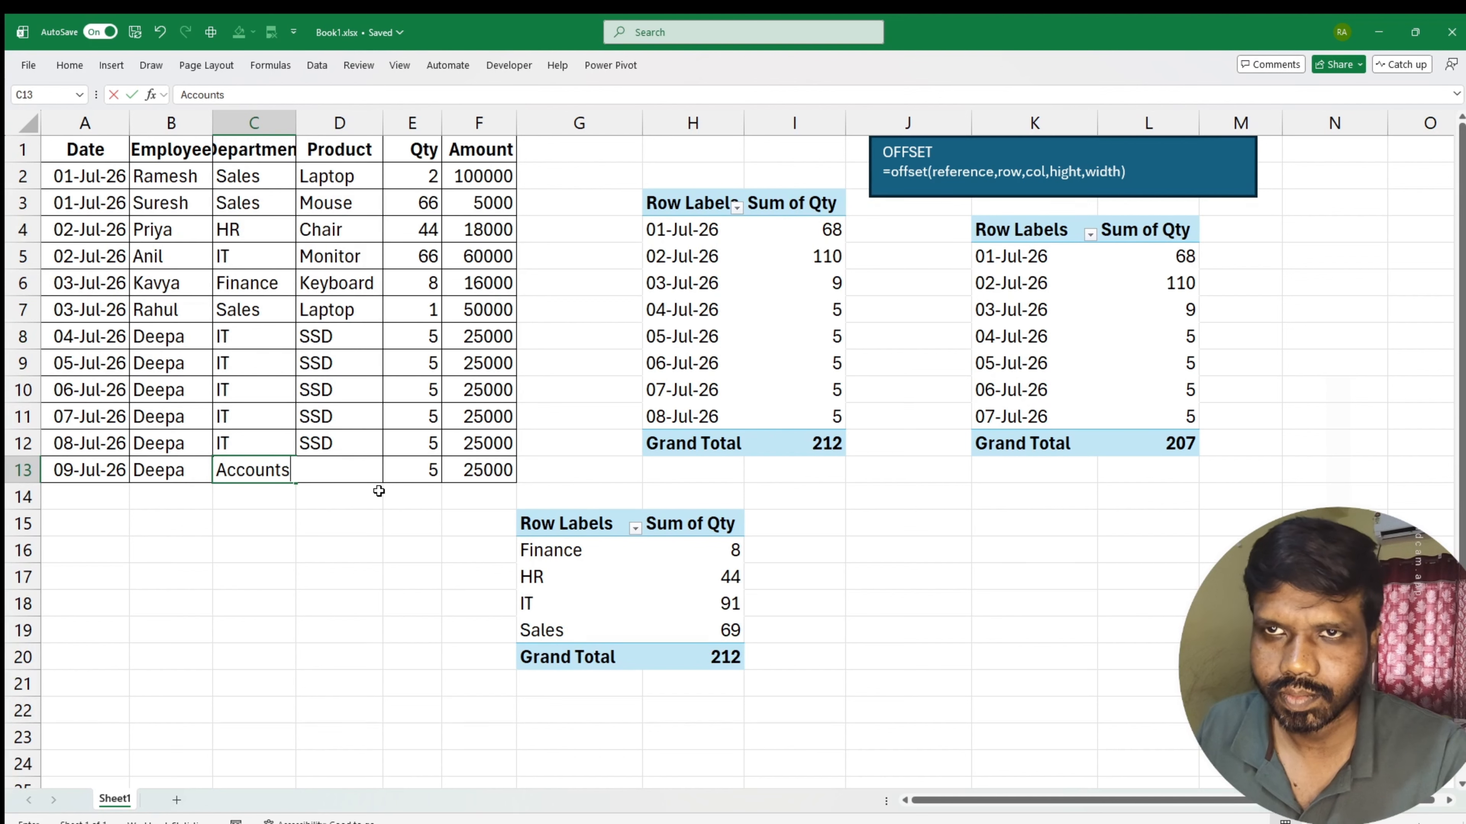
pyautogui.press('Return')
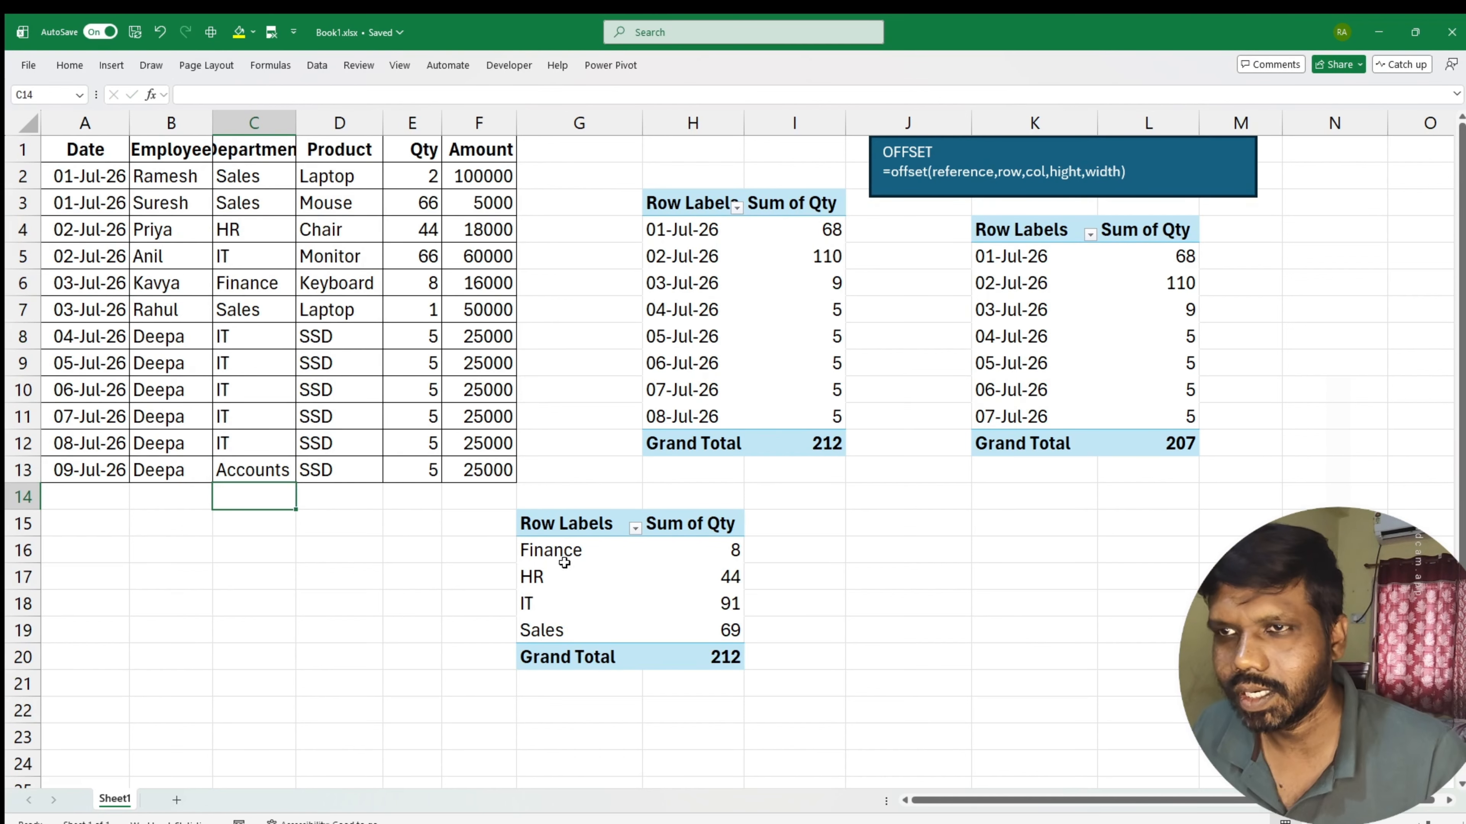
# Step: Refresh the Department pivot table at G15 with the new source record
pyautogui.rightClick(638, 579)
pyautogui.click(696, 290)
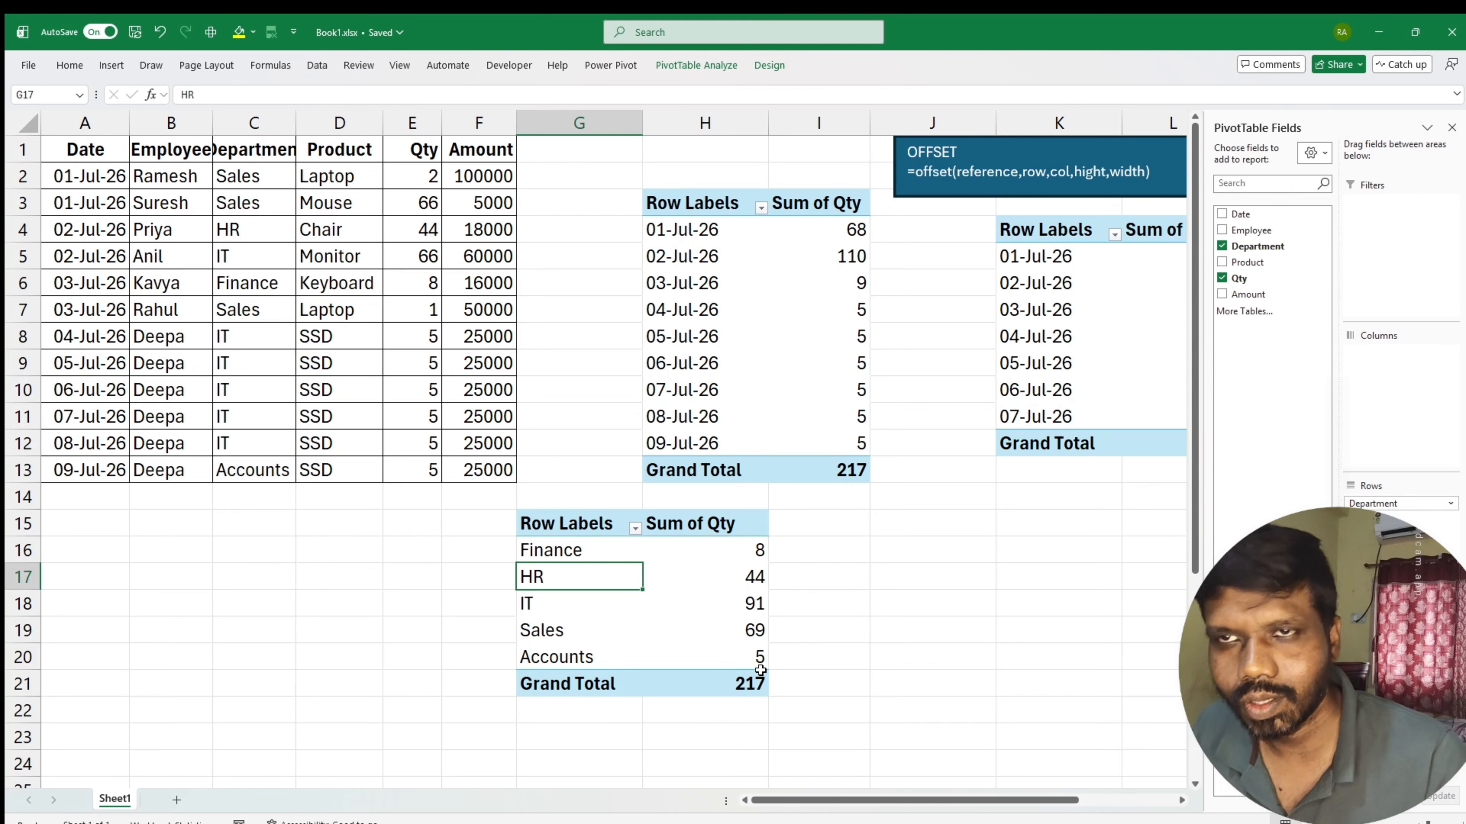
pyautogui.moveTo(759, 670)
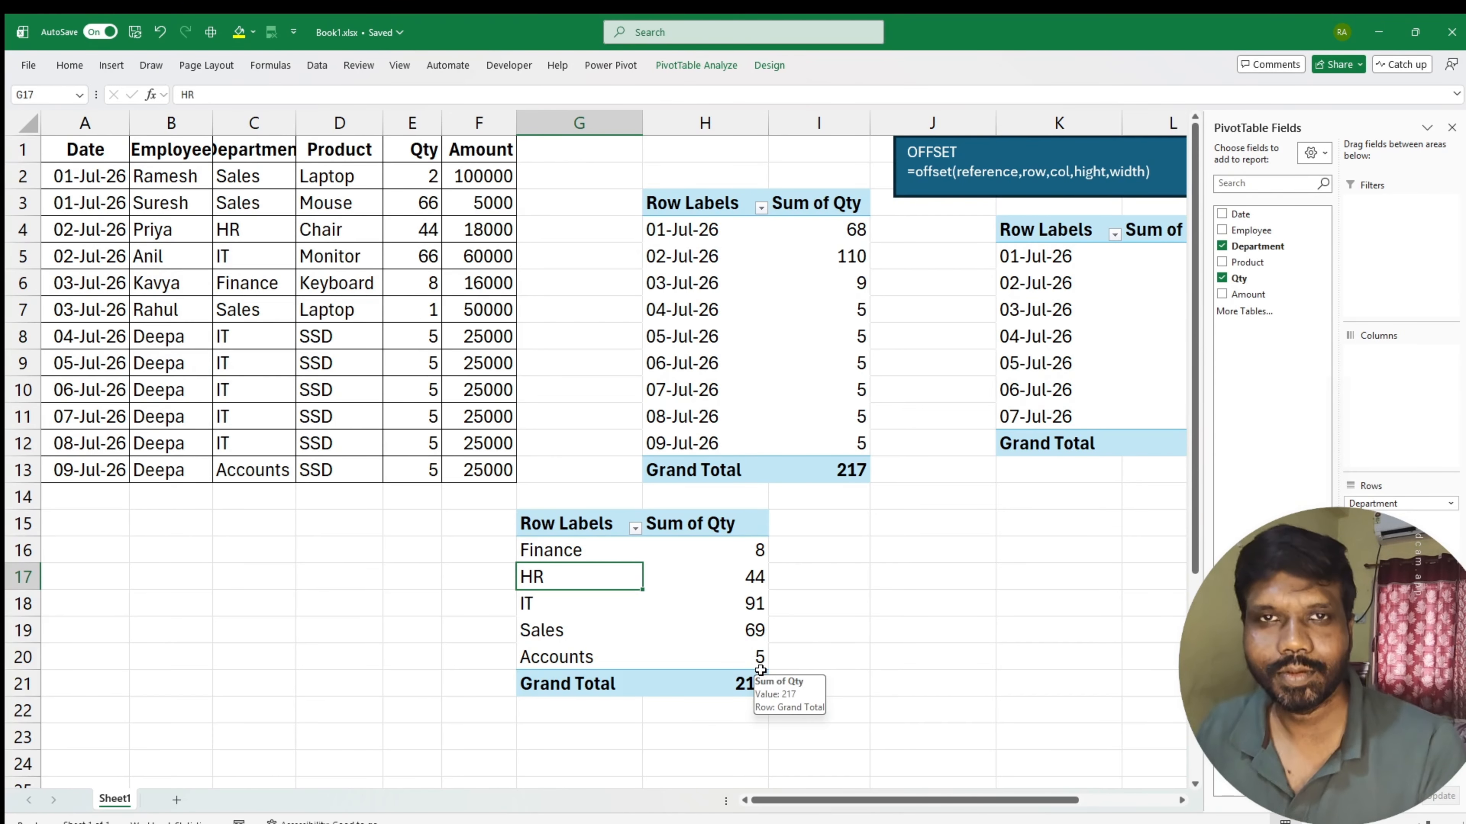